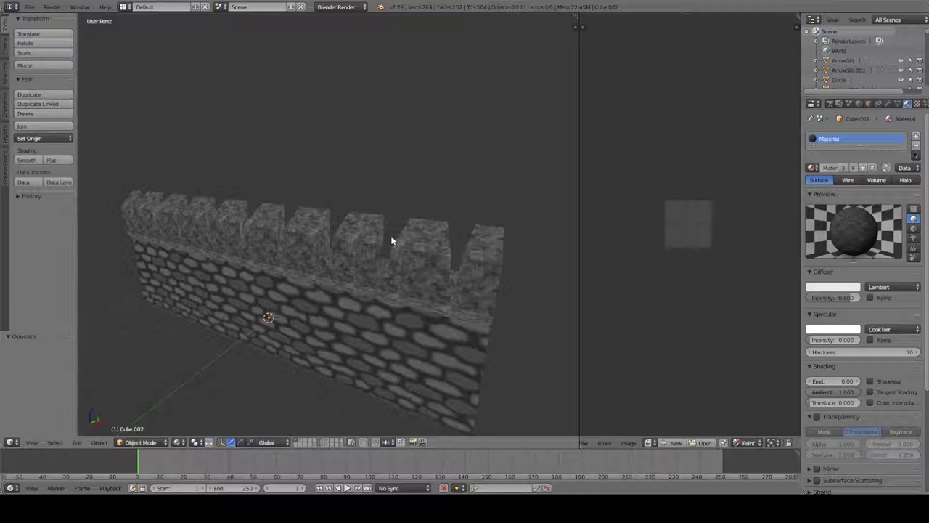
Step: Inspect the wall, trying selections of lower wall sections and crenelations, then deselect all
middle_drag(389, 241, 431, 229)
right_click(431, 230)
shift+right_click(415, 164)
middle_drag(215, 154, 227, 200)
shift+right_click(226, 196)
shift+right_click(243, 243)
middle_drag(409, 318, 411, 335)
scroll(436, 285, up, 3)
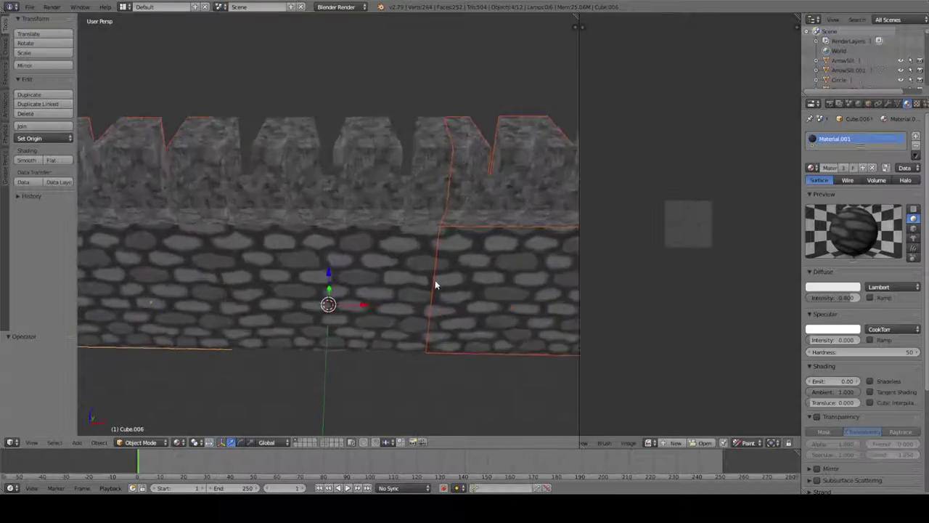
middle_drag(447, 273, 388, 290)
key(a)
Step: Orbit and zoom around the wall until it faces the view head-on
scroll(380, 290, up, 3)
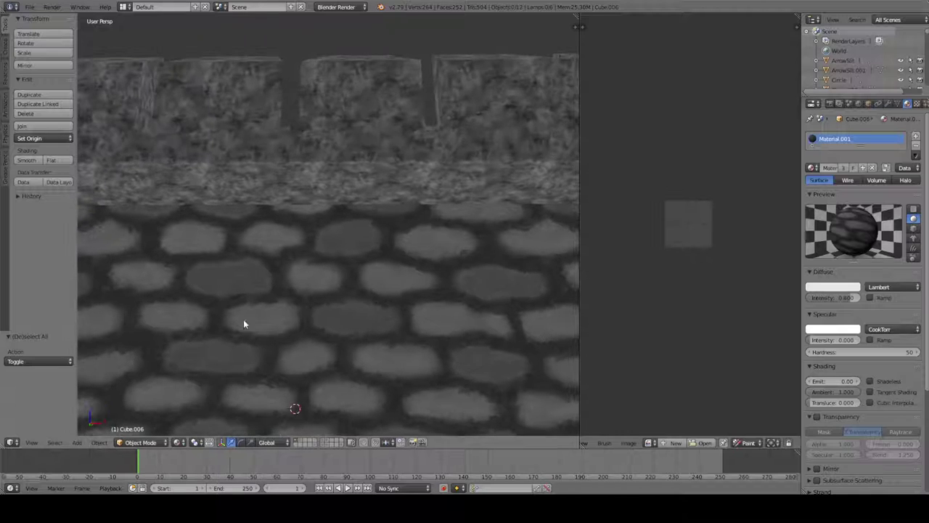
scroll(375, 333, down, 3)
middle_drag(375, 332, 370, 290)
middle_drag(368, 231, 373, 251)
middle_drag(421, 232, 338, 281)
scroll(327, 248, up, 5)
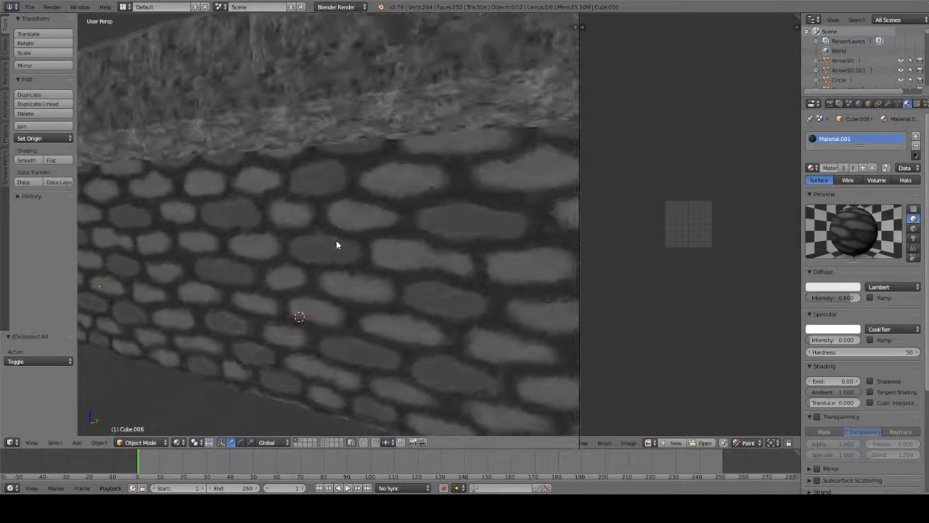
middle_drag(341, 244, 284, 169)
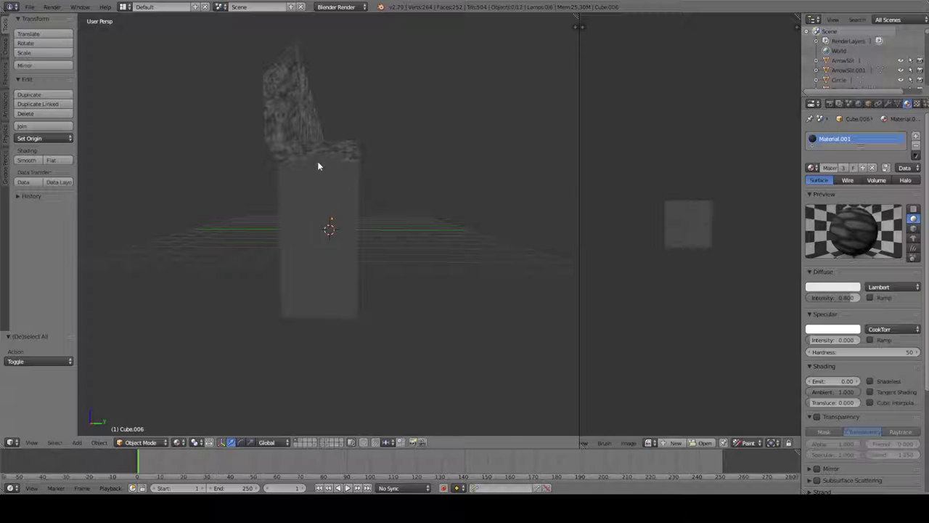
Step: Select the crenelation block Cube.002 and frame it in the view
middle_drag(303, 252, 309, 200)
right_click(307, 185)
shift+middle_drag(247, 186, 299, 205)
scroll(298, 205, up, 4)
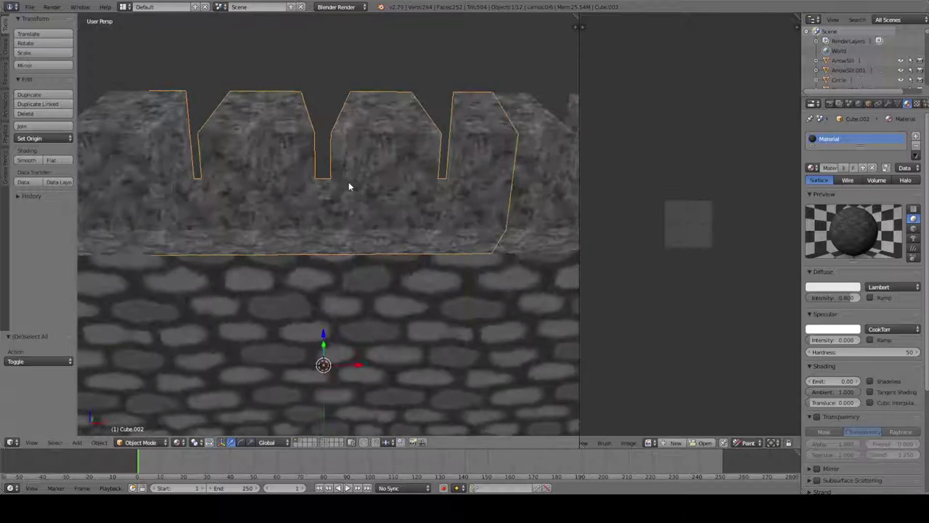
middle_drag(377, 194, 350, 209)
Step: In Edit Mode, trace a knife cut from the merlon's top edge to the bottom edge
key(Tab)
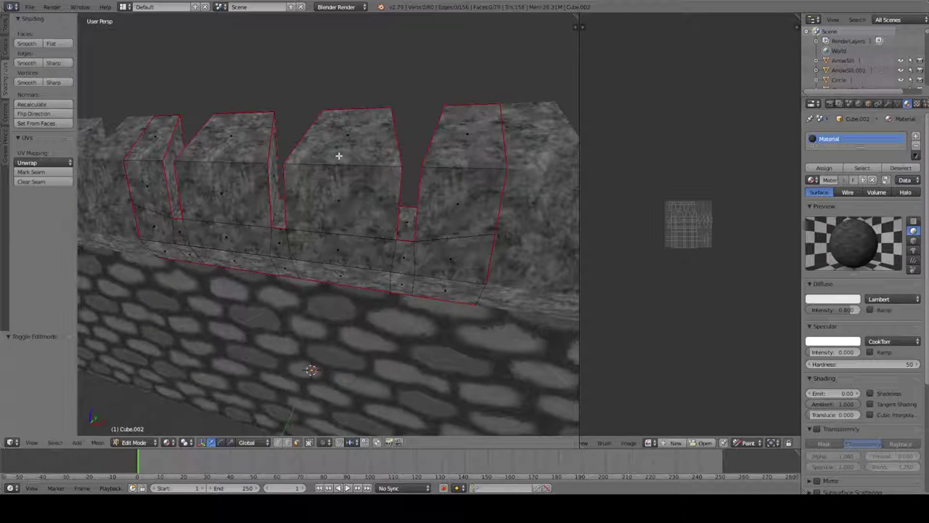
key(k)
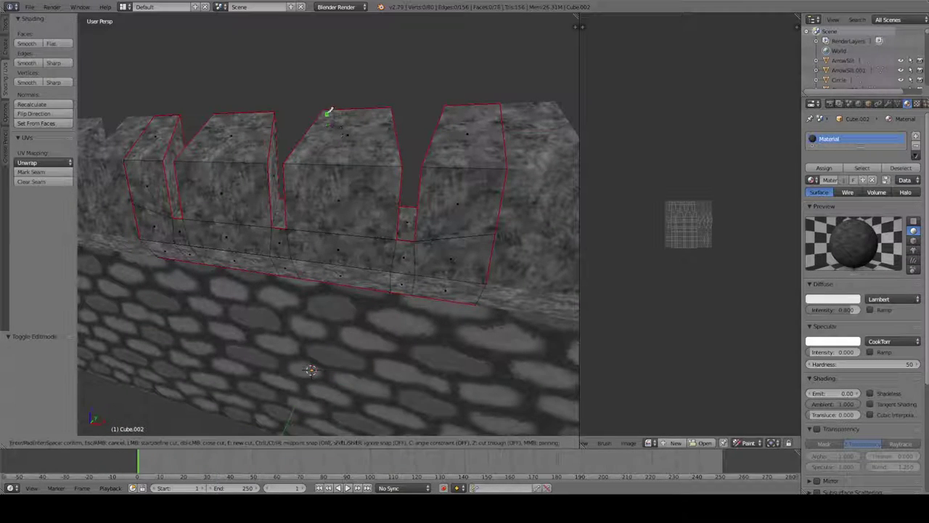
click(323, 110)
ctrl+click(339, 165)
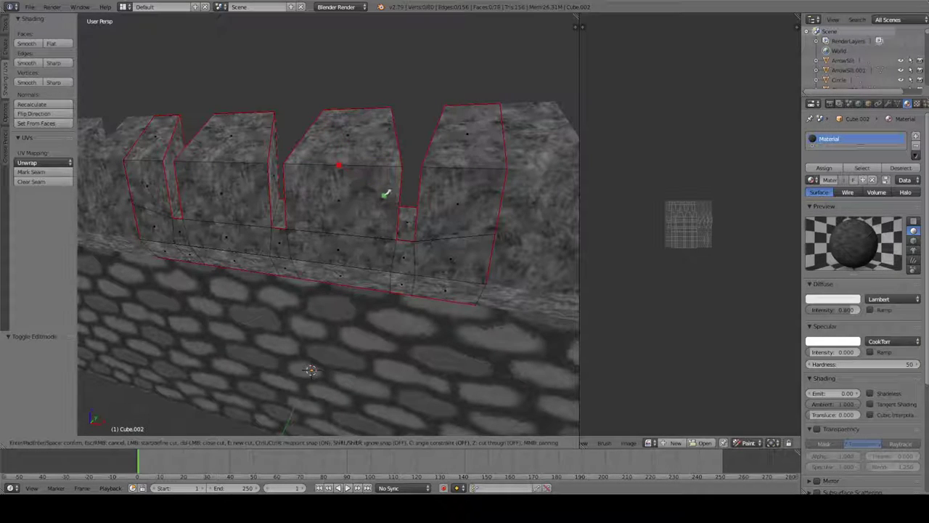
click(397, 238)
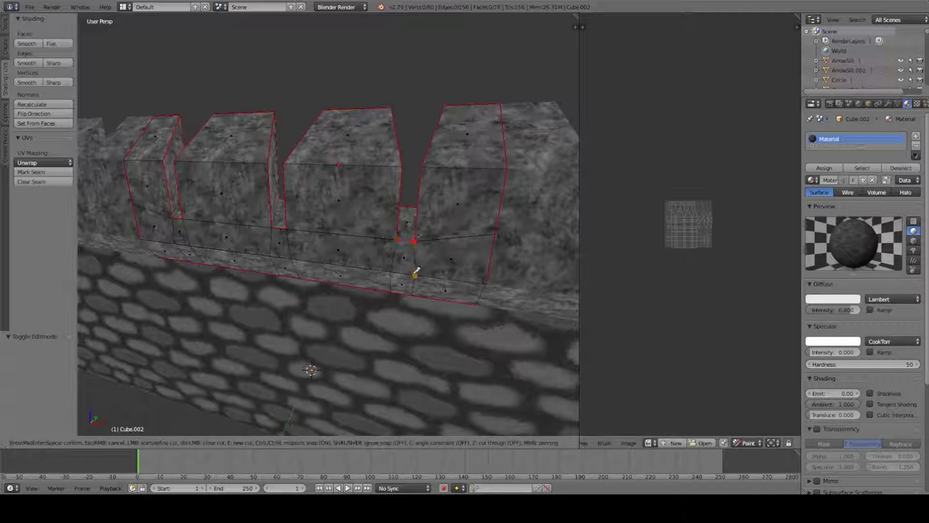
click(445, 297)
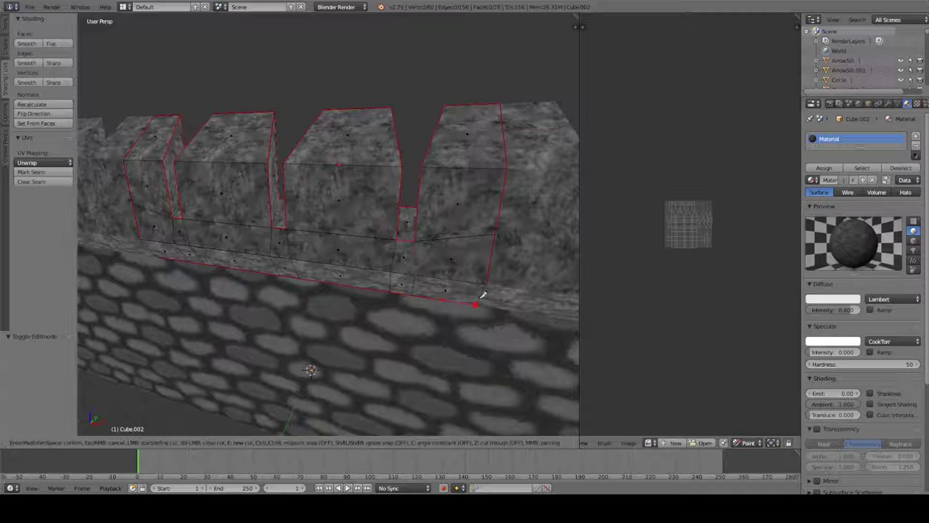
Step: Confirm the knife cut and select the seven right-column faces of the crenelation
key(Return)
middle_drag(387, 150, 388, 155)
right_click(388, 156)
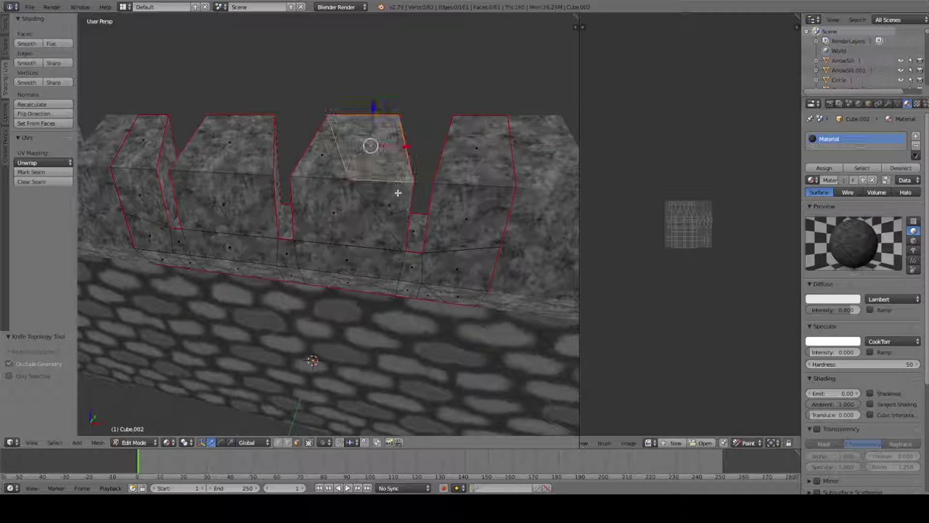
shift+right_click(397, 193)
shift+right_click(415, 234)
shift+right_click(435, 269)
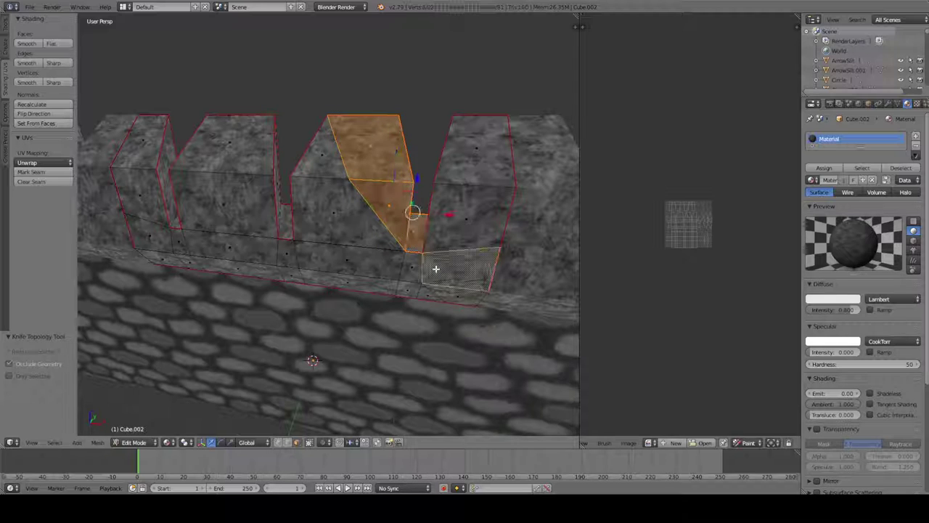
shift+right_click(458, 291)
shift+right_click(460, 236)
shift+right_click(475, 164)
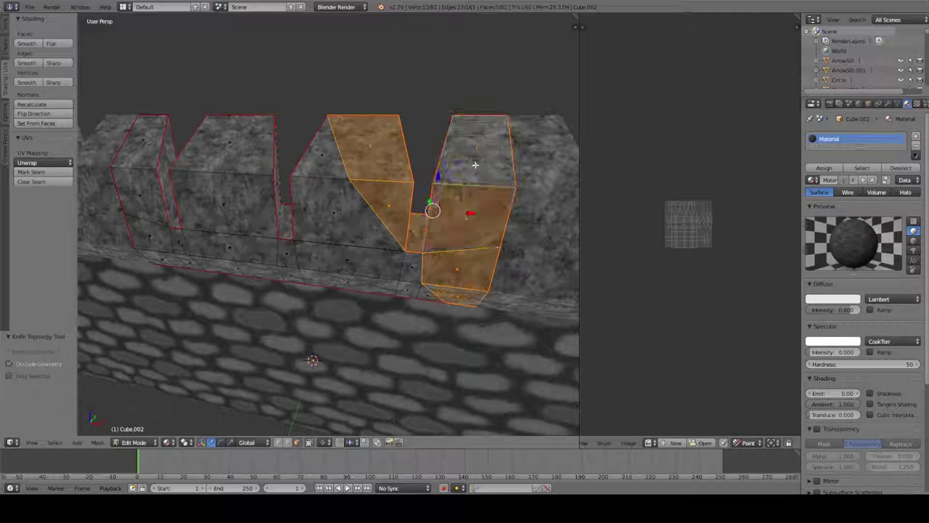
Step: Delete the selected faces, then undo back to the uncut crenelation block
key(x)
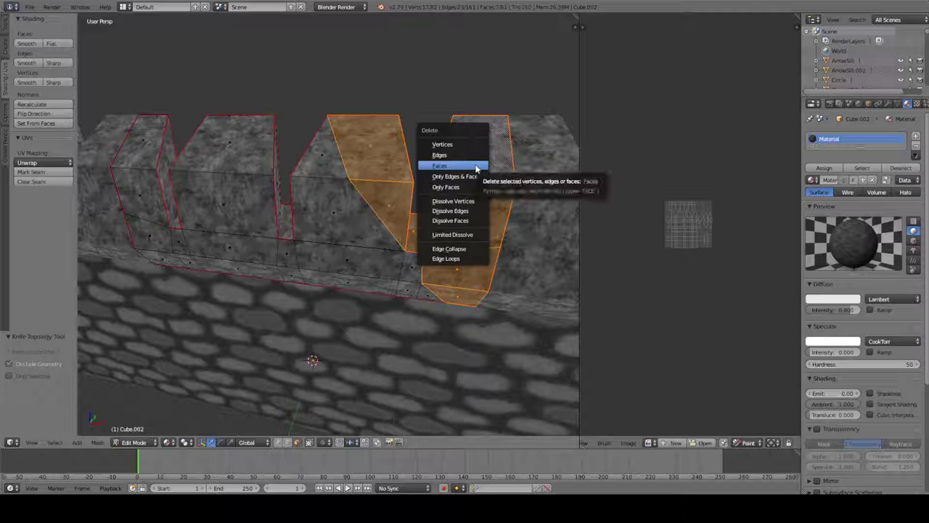
click(475, 168)
mouse_move(473, 184)
middle_down()
mouse_move(344, 206)
mouse_move(405, 211)
mouse_move(463, 198)
middle_up()
key(ctrl+z)
key(ctrl+z)
key(ctrl+z)
key(ctrl+z)
key(ctrl+z)
key(ctrl+z)
key(ctrl+z)
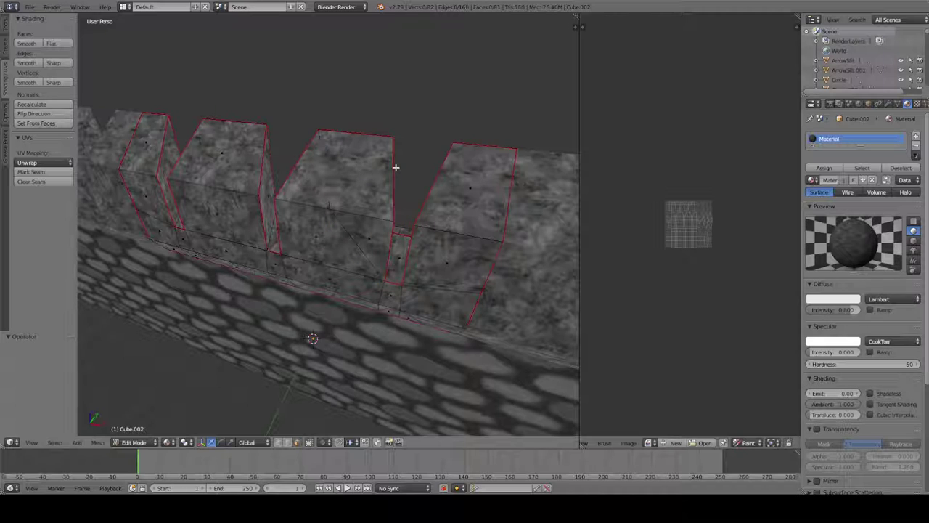
key(ctrl+z)
Step: Deselect everything and switch to the layer holding the octagonal ring
key(a)
middle_drag(395, 166, 385, 247)
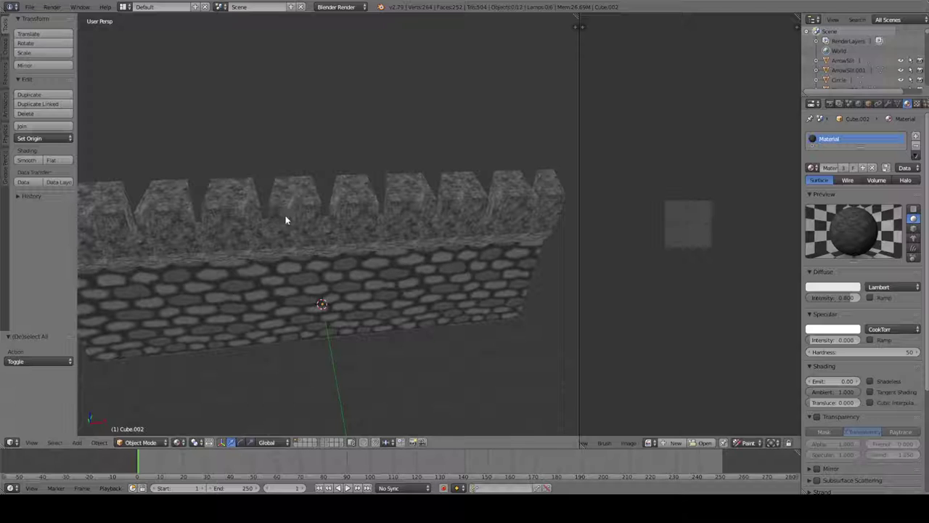
middle_drag(386, 245, 411, 271)
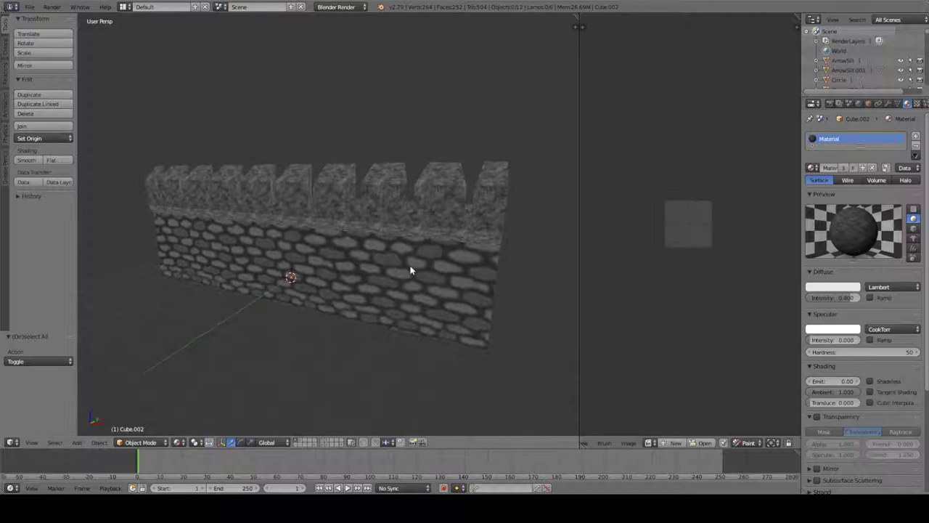
click(322, 443)
Step: Select the Circle ring in Edit Mode and pick its centre wall face
middle_drag(321, 394, 305, 265)
scroll(351, 246, up, 3)
scroll(403, 241, up, 5)
middle_drag(366, 307, 351, 188)
scroll(350, 188, up, 3)
right_click(350, 189)
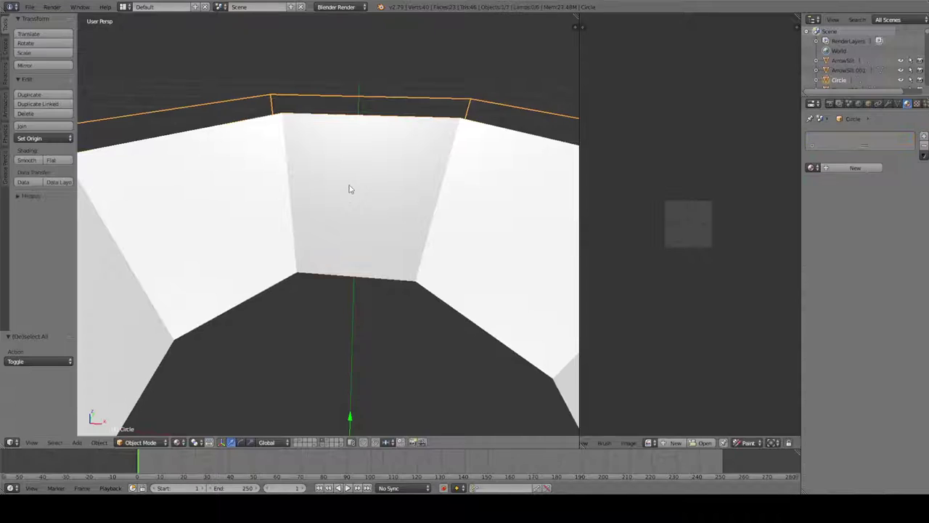
key(Tab)
right_click(363, 190)
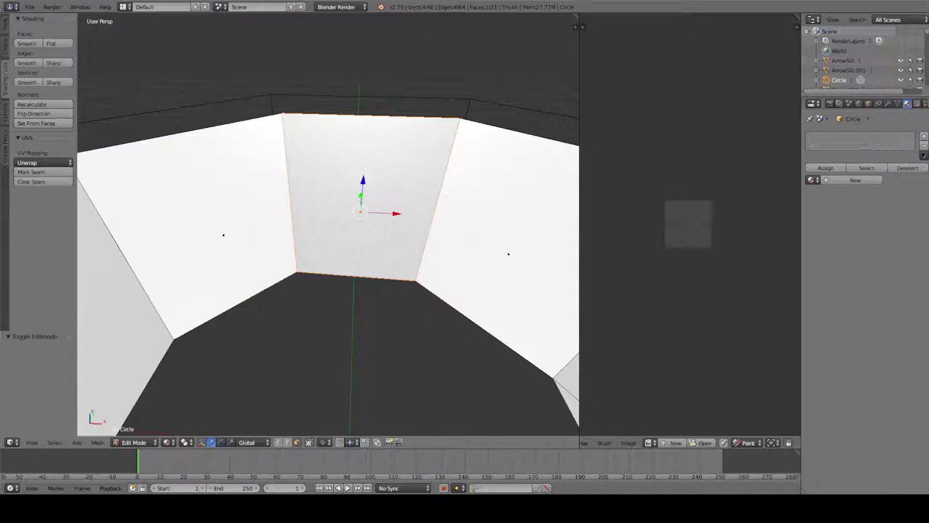
Step: Inset the centre face by extruding in place and scaling to 0.661
key(e)
key(Escape)
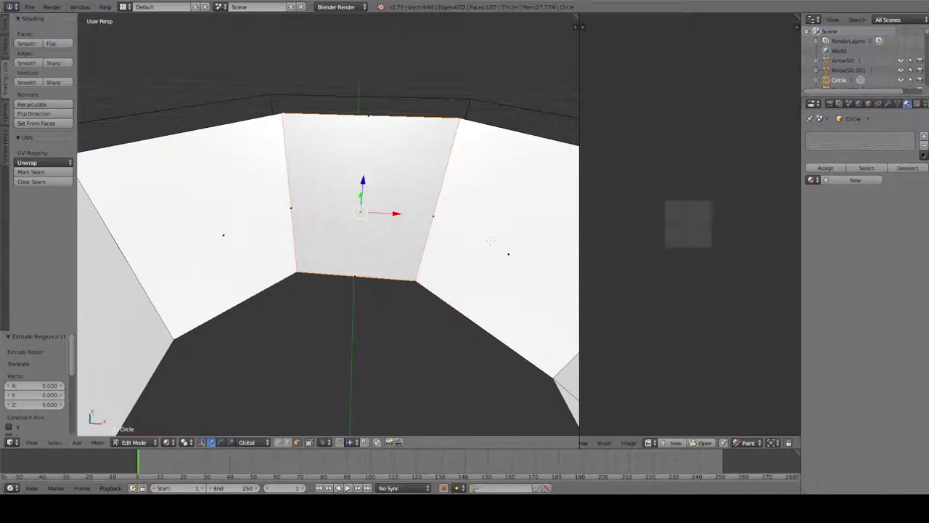
key(s)
click(446, 227)
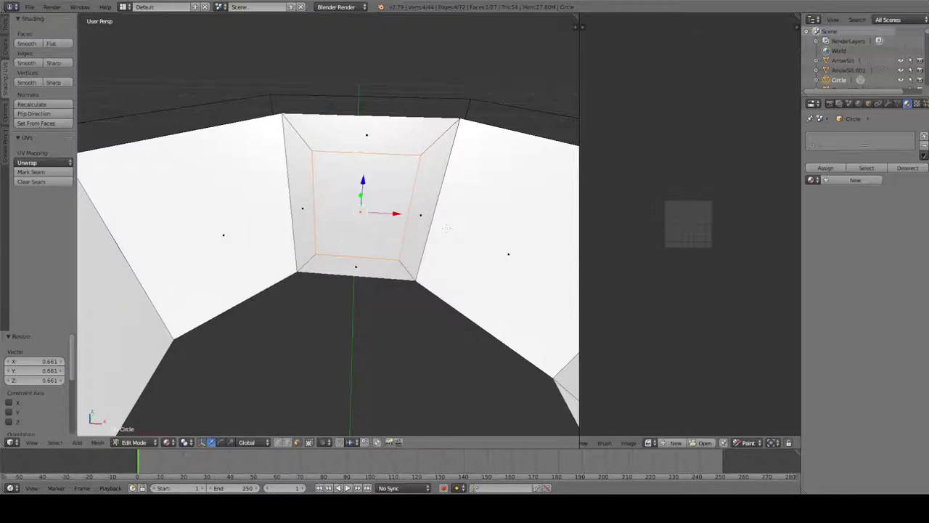
Step: Extrude the inset face again and recess it along the Y axis
key(e)
key(Escape)
middle_drag(442, 227, 334, 210)
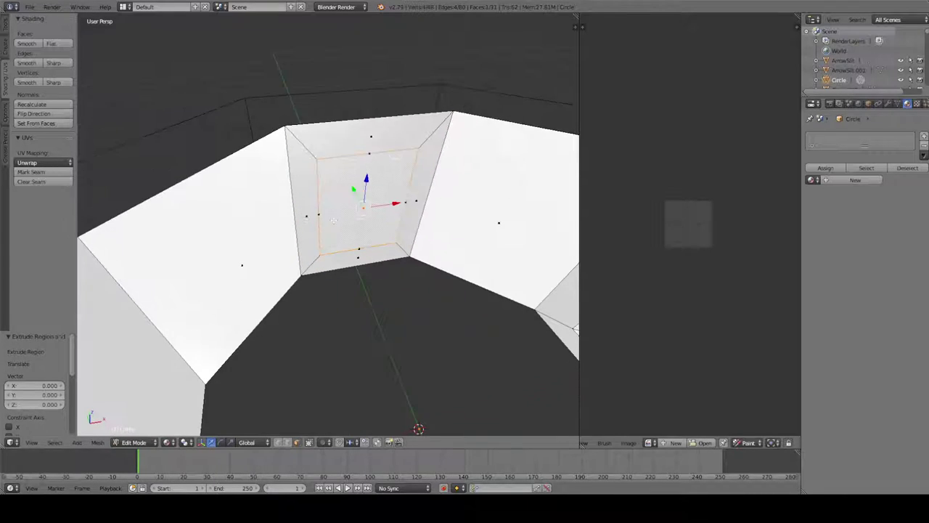
key(g)
key(y)
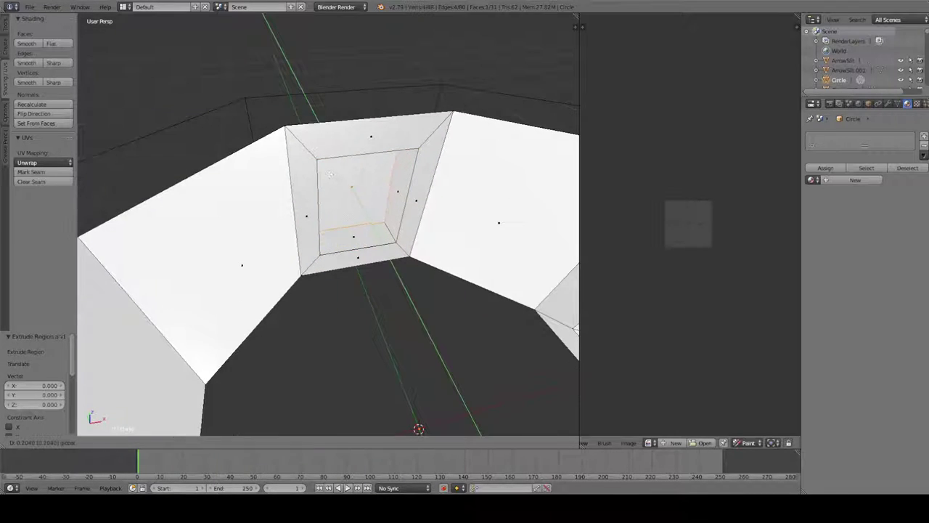
click(459, 202)
Step: Narrow the slit along X, push it further along Y and shrink it slightly
key(s)
key(x)
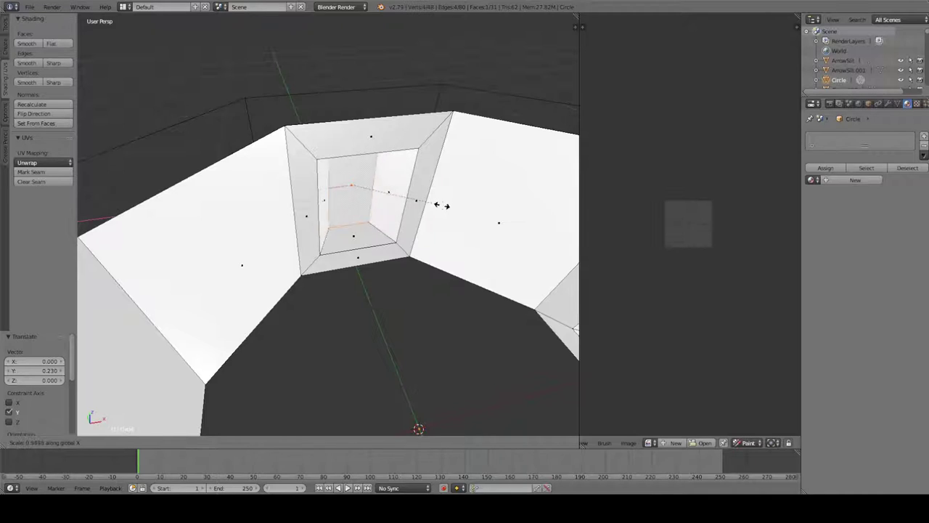
click(407, 207)
middle_drag(407, 207, 296, 178)
drag(275, 179, 287, 160)
key(s)
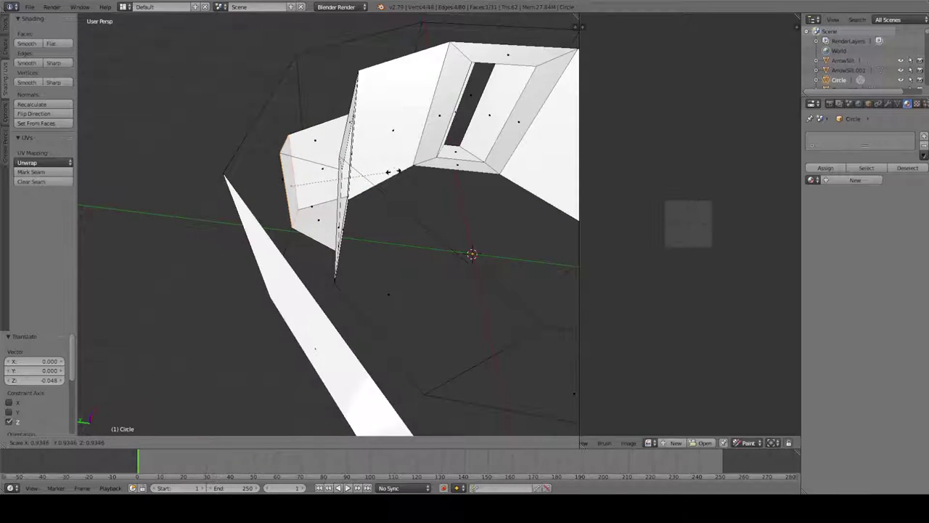
click(392, 172)
Step: Delete the slit face to open it, then return to Object Mode
key(x)
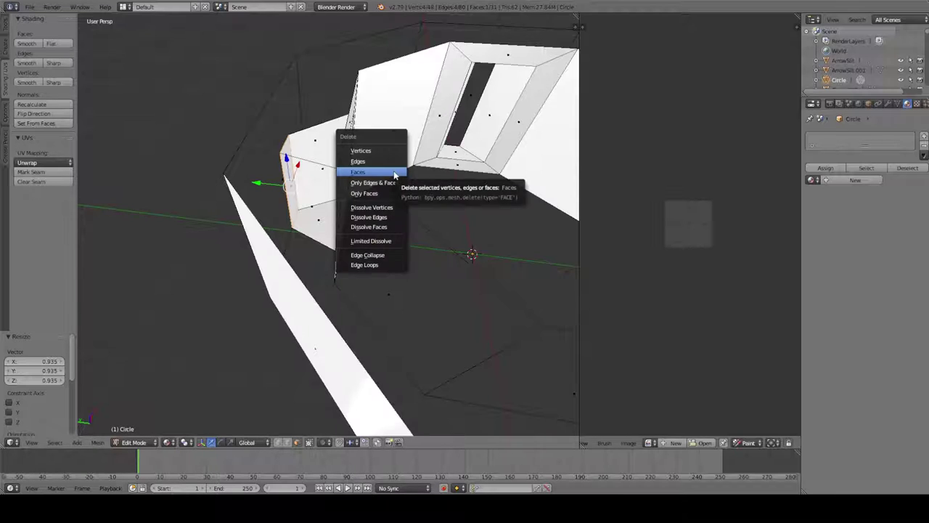
click(396, 172)
middle_drag(266, 215, 266, 328)
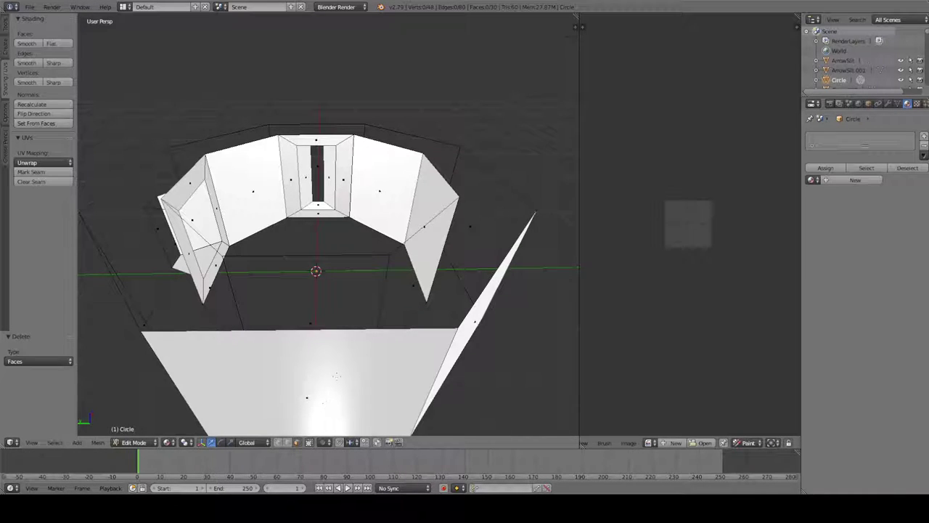
key(Tab)
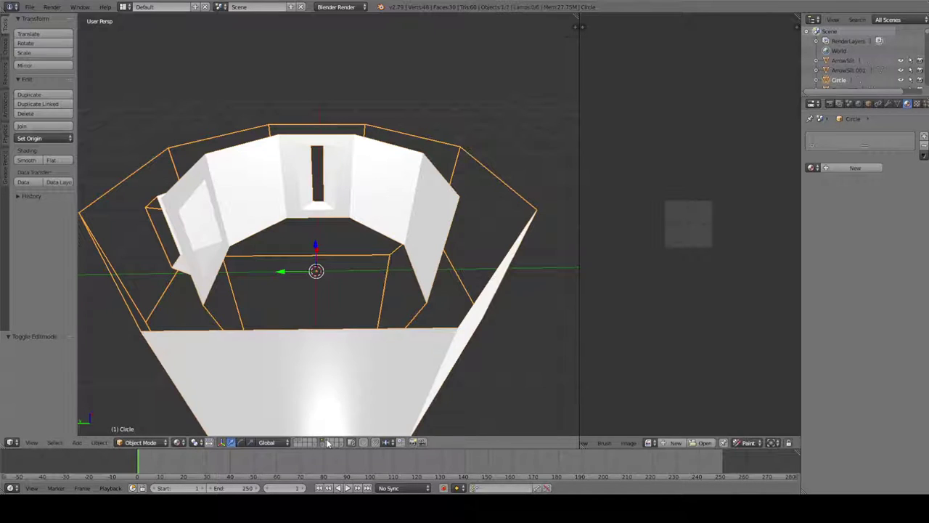
Step: Hide the ring, select the ArrowSlit plane and review its material and diffuse texture
key(Delete)
middle_drag(387, 294, 304, 221)
right_click(411, 244)
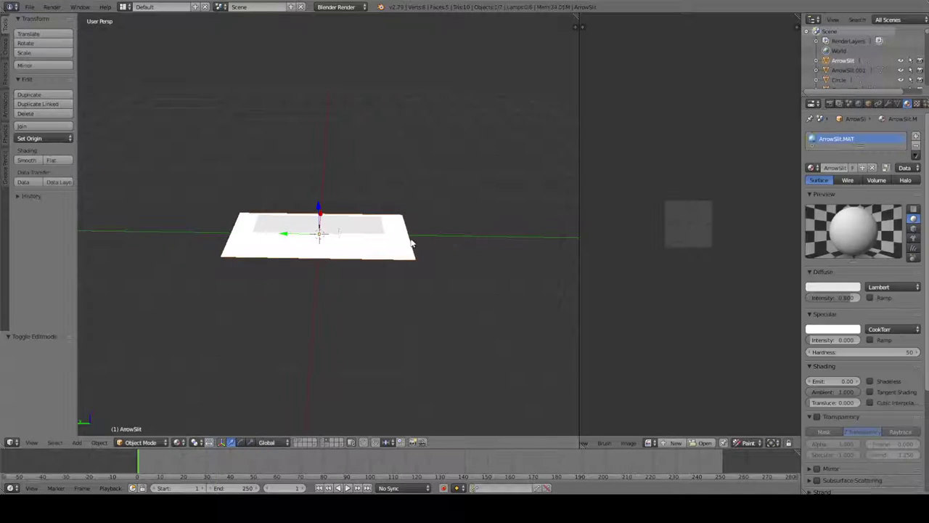
click(916, 103)
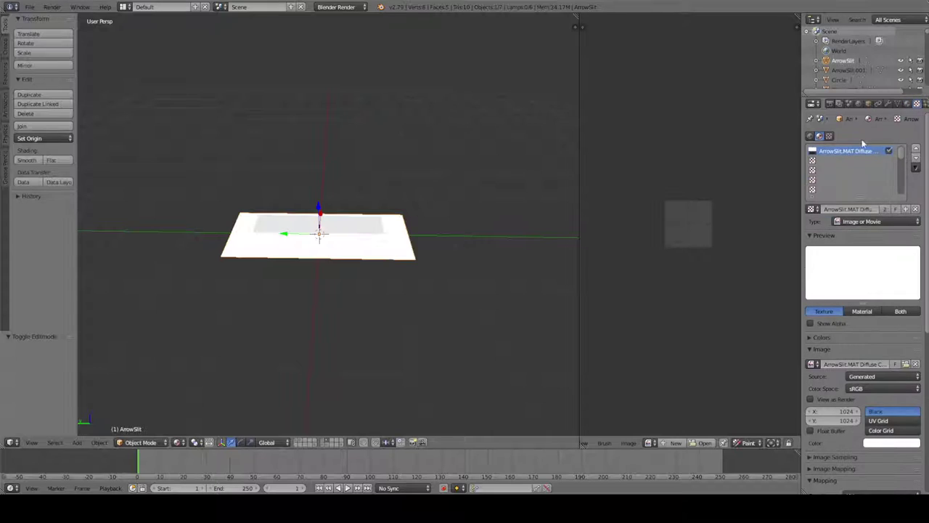
click(906, 104)
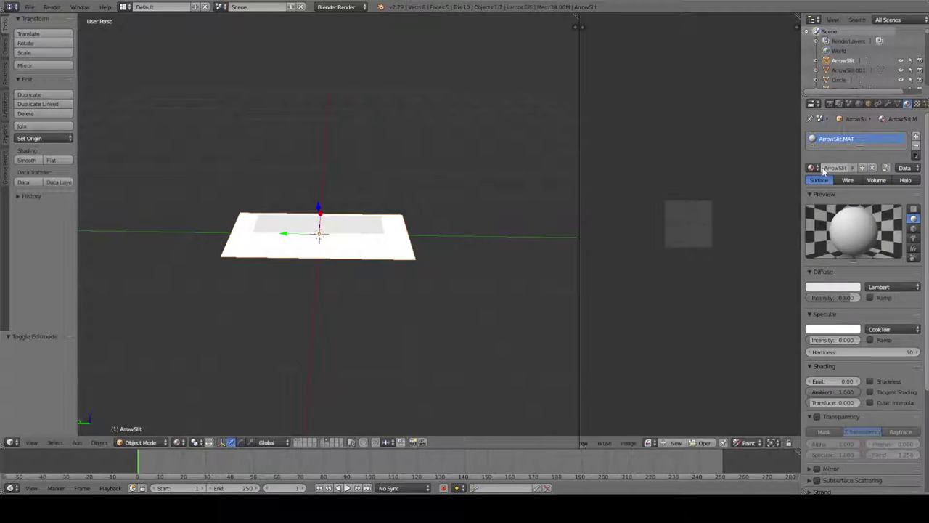
click(916, 103)
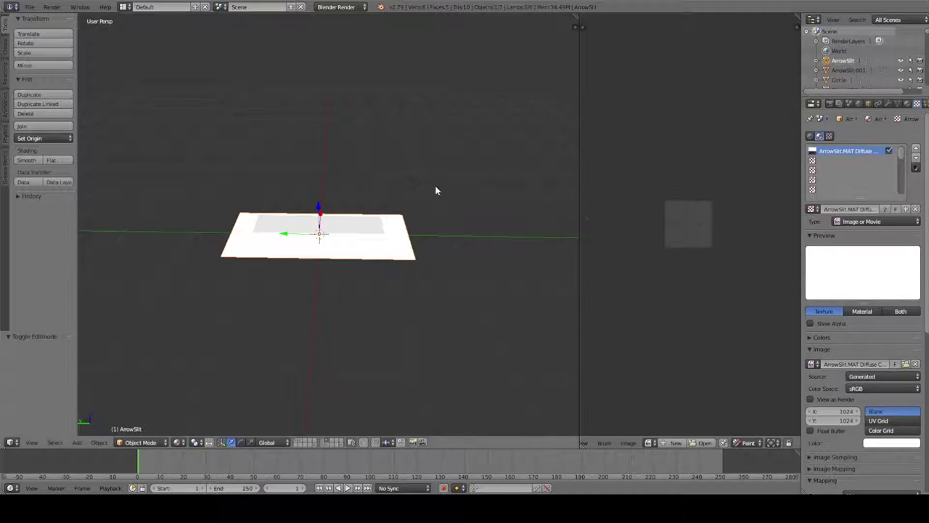
Step: Switch the ArrowSlit plane into Texture Paint mode
middle_drag(436, 189, 396, 240)
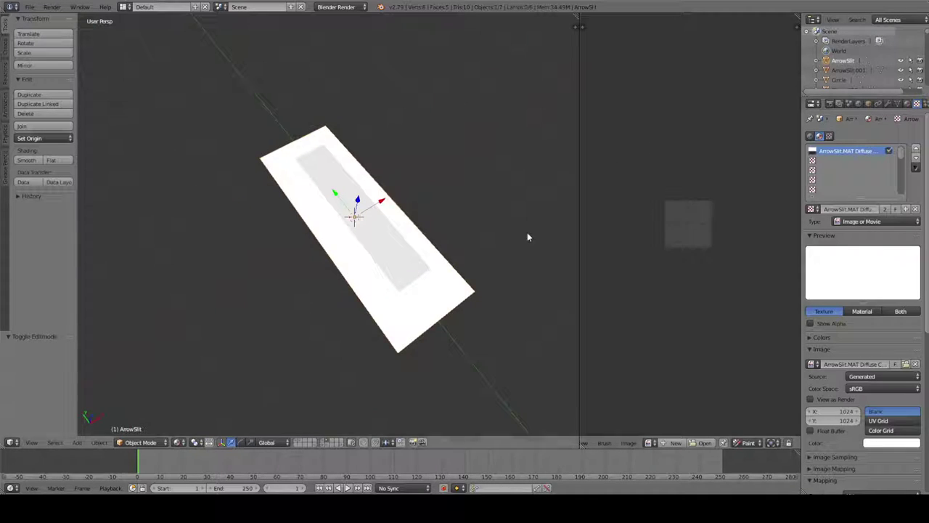
click(141, 442)
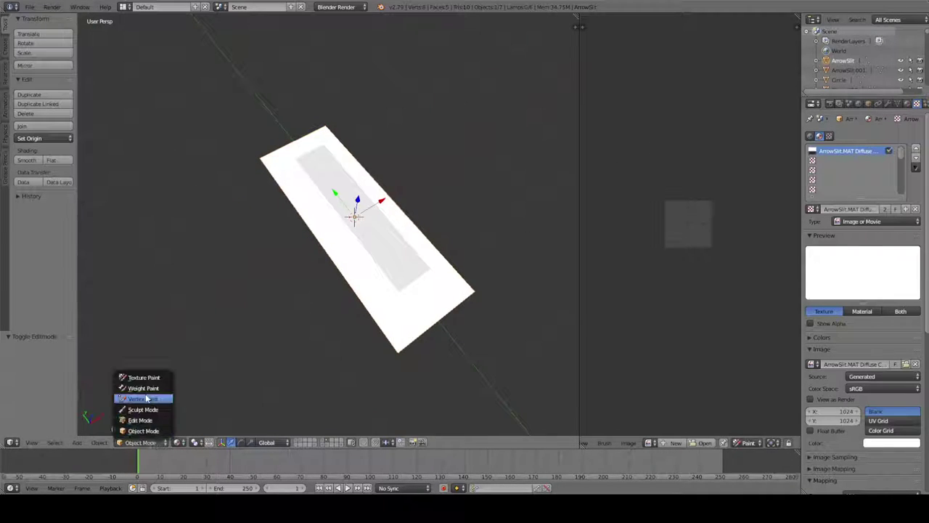
click(147, 378)
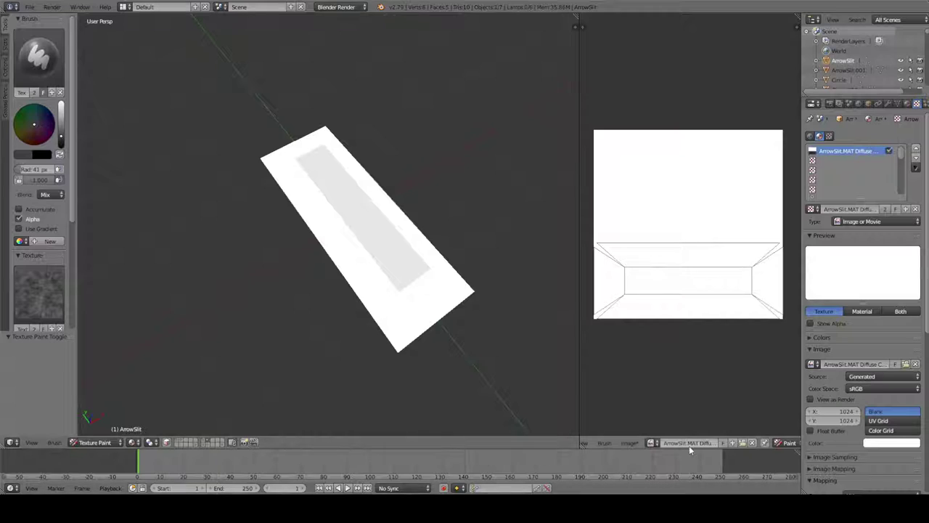
Step: Switch to top orthographic view and set a white brush with a larger radius
click(651, 442)
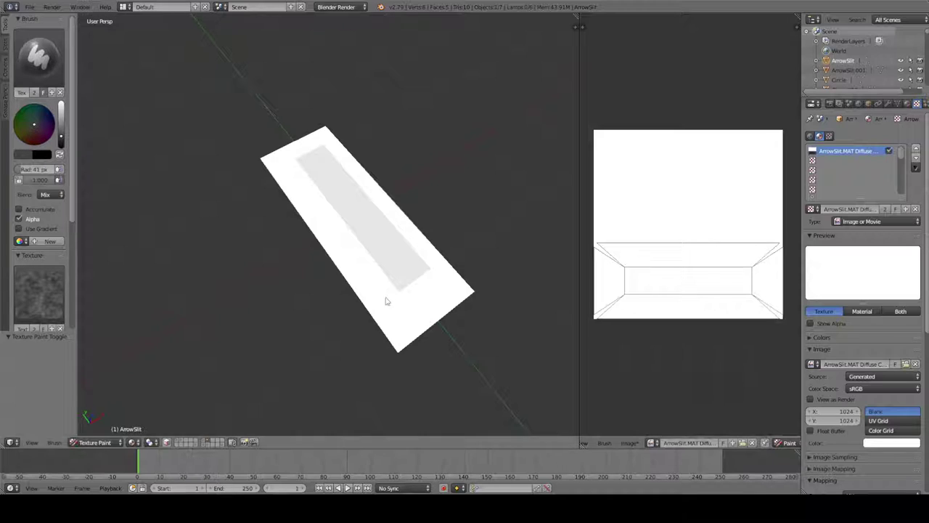
middle_drag(194, 209, 264, 219)
key(KP_5)
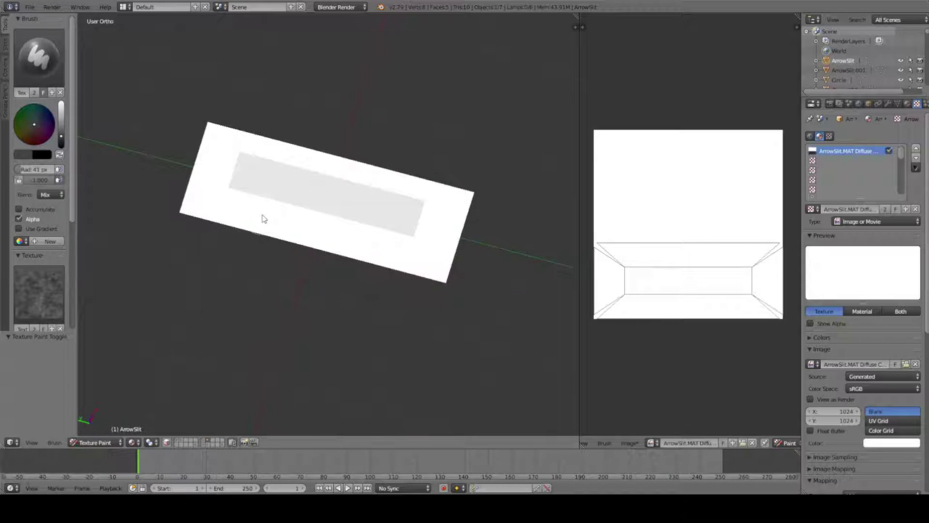
key(KP_7)
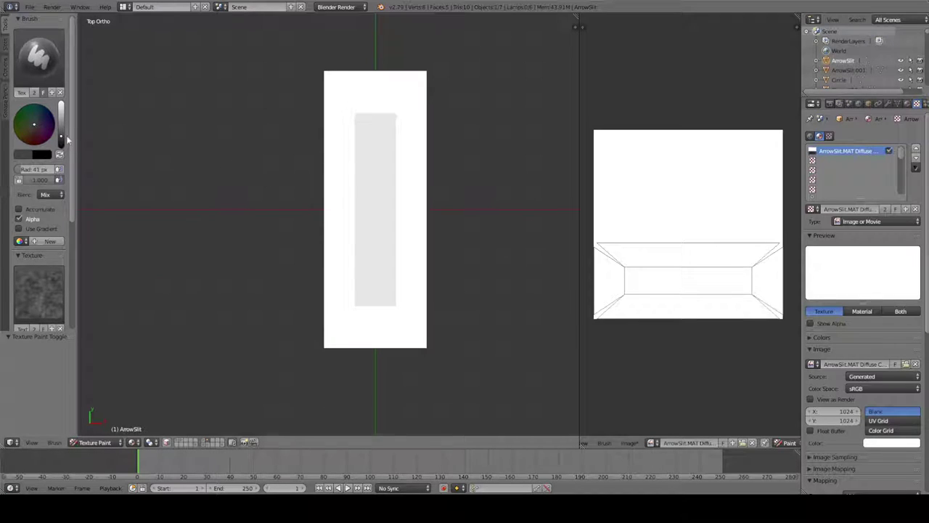
drag(62, 135, 62, 103)
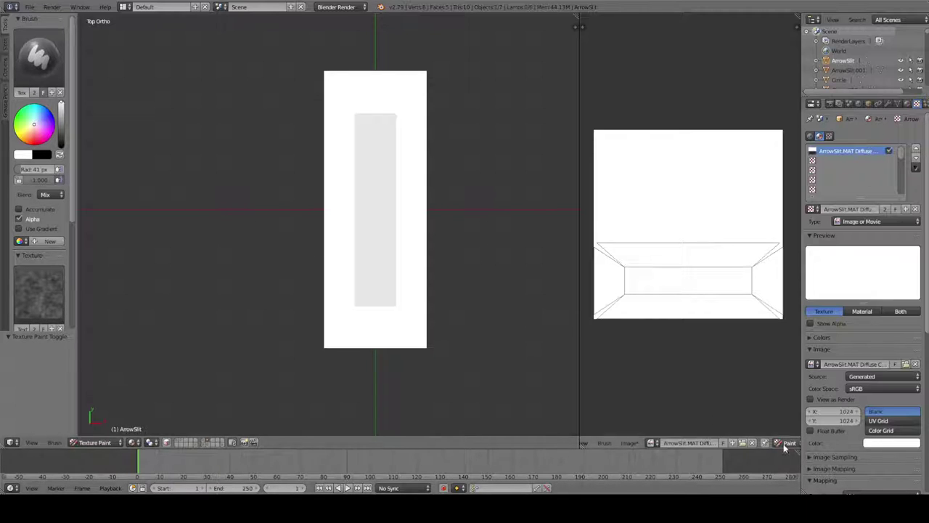
drag(17, 170, 116, 171)
mouse_move(672, 291)
mouse_down()
mouse_move(602, 300)
mouse_move(716, 217)
mouse_move(558, 225)
mouse_move(601, 150)
mouse_move(705, 326)
mouse_move(776, 270)
mouse_move(697, 218)
mouse_up()
key(ctrl+z)
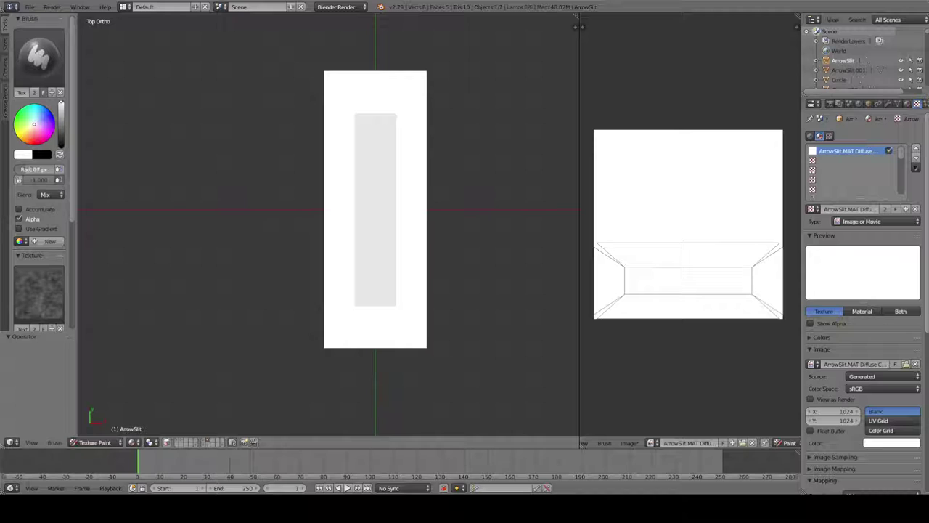
Step: Paint stone texture over the entire ArrowSlit image, covering all white streaks
mouse_move(695, 266)
mouse_down()
mouse_move(703, 211)
mouse_move(713, 252)
mouse_up()
mouse_move(774, 242)
mouse_down()
mouse_move(572, 275)
mouse_move(748, 129)
mouse_move(698, 110)
mouse_move(565, 146)
mouse_move(713, 135)
mouse_move(519, 123)
mouse_move(778, 142)
mouse_move(740, 130)
mouse_move(809, 133)
mouse_move(699, 154)
mouse_up()
mouse_move(575, 181)
mouse_down()
mouse_move(757, 134)
mouse_move(560, 190)
mouse_move(780, 175)
mouse_move(746, 198)
mouse_move(596, 249)
mouse_move(723, 217)
mouse_move(768, 287)
mouse_move(556, 324)
mouse_move(613, 305)
mouse_move(614, 269)
mouse_move(586, 301)
mouse_move(644, 293)
mouse_move(737, 322)
mouse_move(653, 314)
mouse_move(770, 320)
mouse_move(755, 290)
mouse_move(778, 320)
mouse_move(778, 249)
mouse_move(745, 264)
mouse_move(770, 218)
mouse_up()
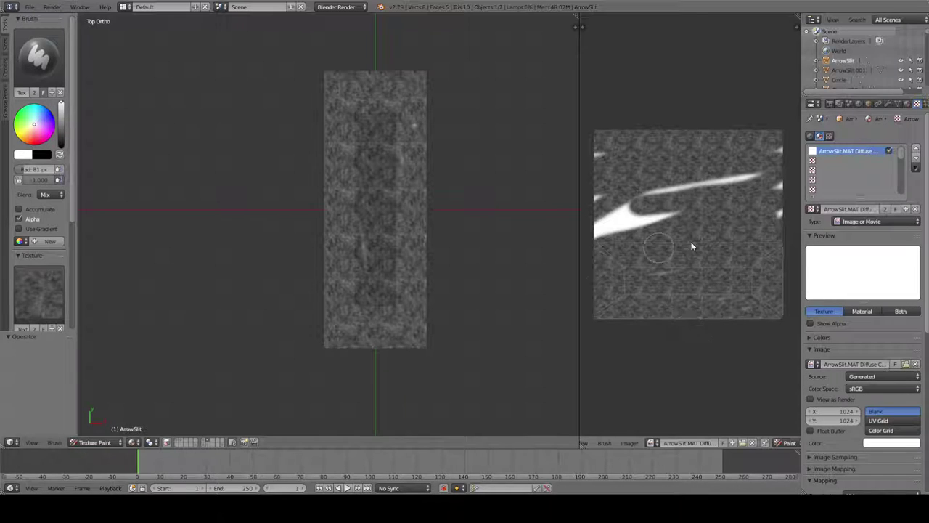
mouse_move(582, 236)
mouse_down()
mouse_move(599, 196)
mouse_move(590, 162)
mouse_move(719, 182)
mouse_move(770, 174)
mouse_up()
mouse_move(804, 135)
mouse_down()
mouse_move(804, 165)
mouse_move(758, 194)
mouse_move(787, 153)
mouse_move(802, 185)
mouse_move(779, 220)
mouse_move(790, 130)
mouse_move(779, 147)
mouse_move(771, 256)
mouse_up()
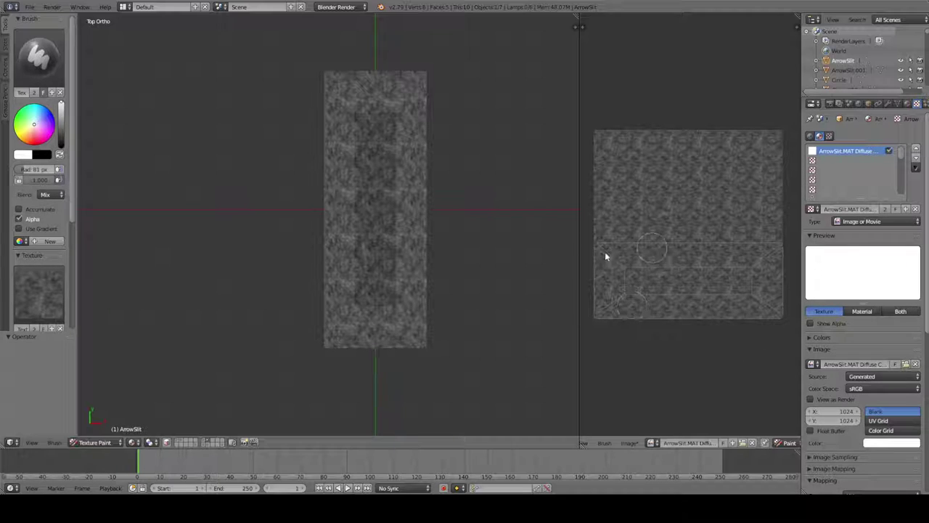
mouse_move(397, 267)
mouse_down()
mouse_move(416, 175)
mouse_move(426, 191)
mouse_move(353, 175)
mouse_move(394, 89)
mouse_move(369, 111)
mouse_move(372, 260)
mouse_move(393, 285)
mouse_move(380, 201)
mouse_move(355, 235)
mouse_move(362, 320)
mouse_move(378, 339)
mouse_move(419, 172)
mouse_up()
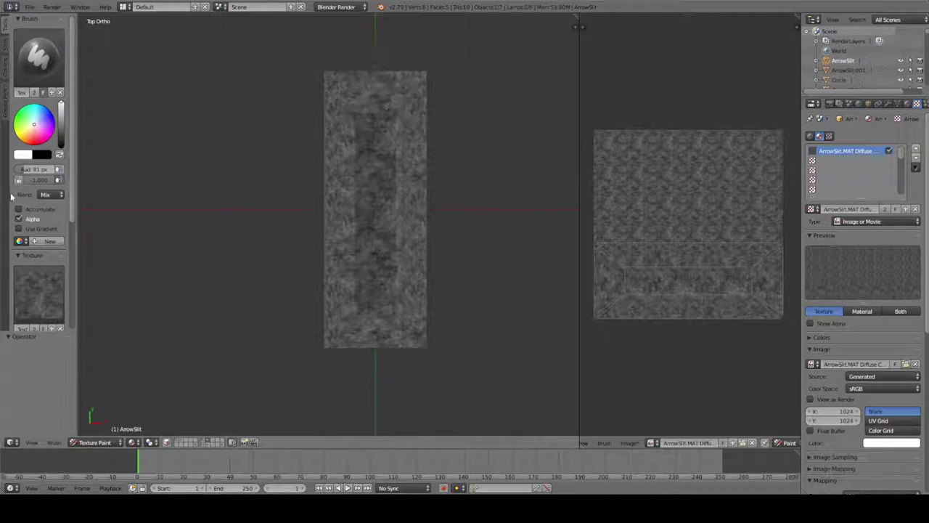
Step: Try a darker brush colour with a stroke, then undo it
drag(61, 116, 60, 138)
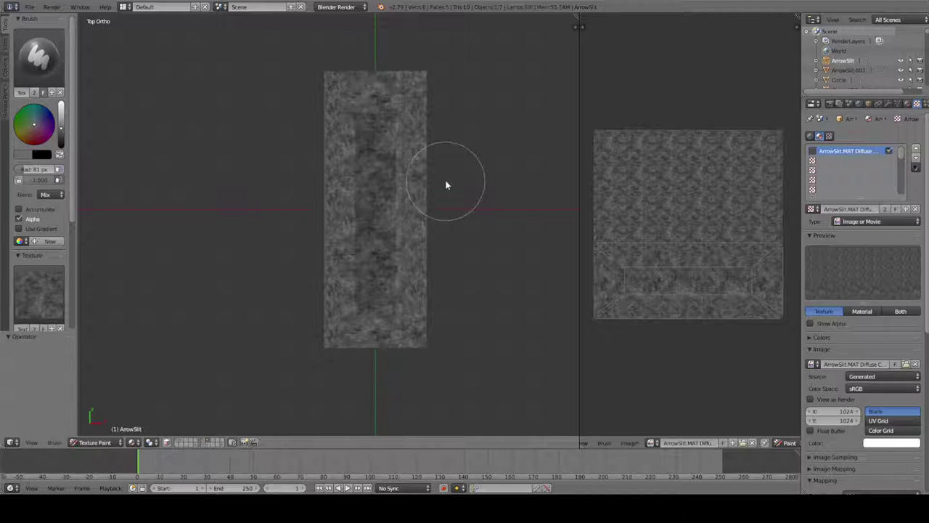
mouse_move(647, 241)
mouse_down()
mouse_move(596, 245)
mouse_move(683, 239)
mouse_up()
key(ctrl+z)
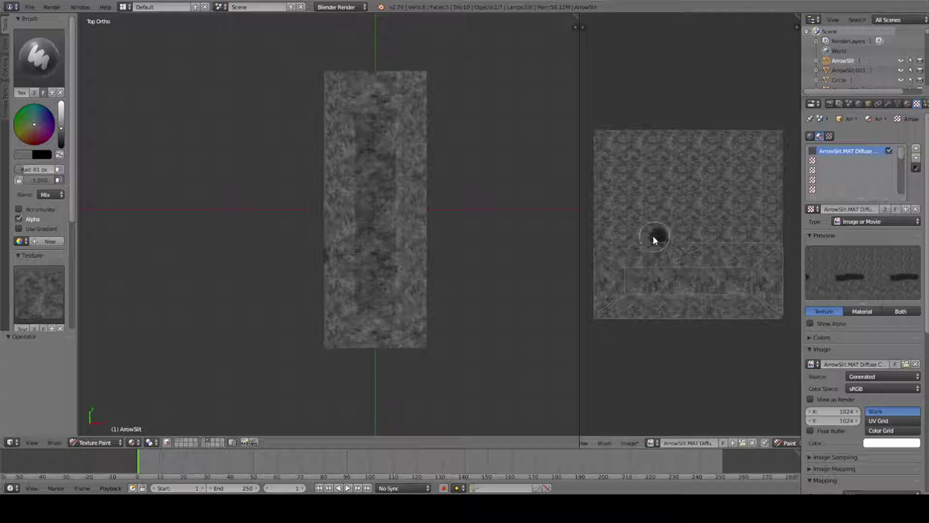
Step: Set the brush Stroke Method to Line
scroll(44, 222, down, 3)
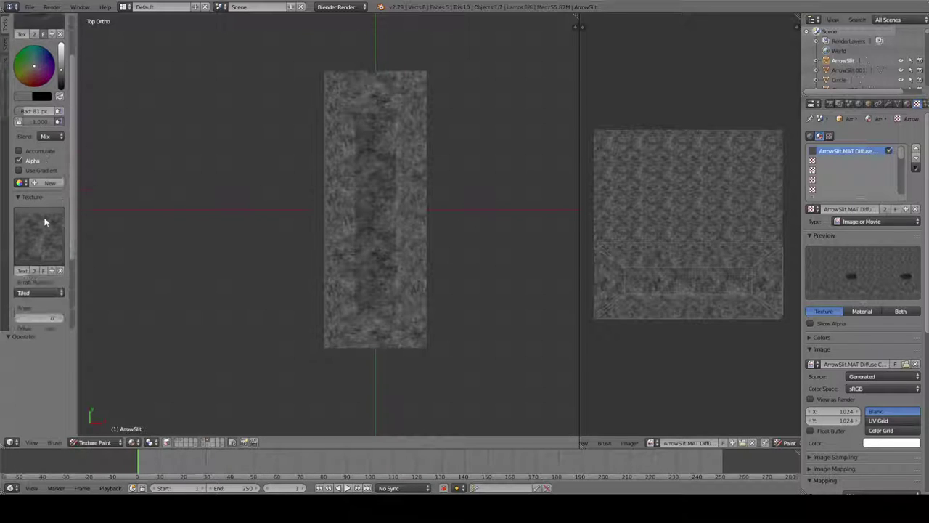
scroll(45, 222, down, 5)
click(27, 277)
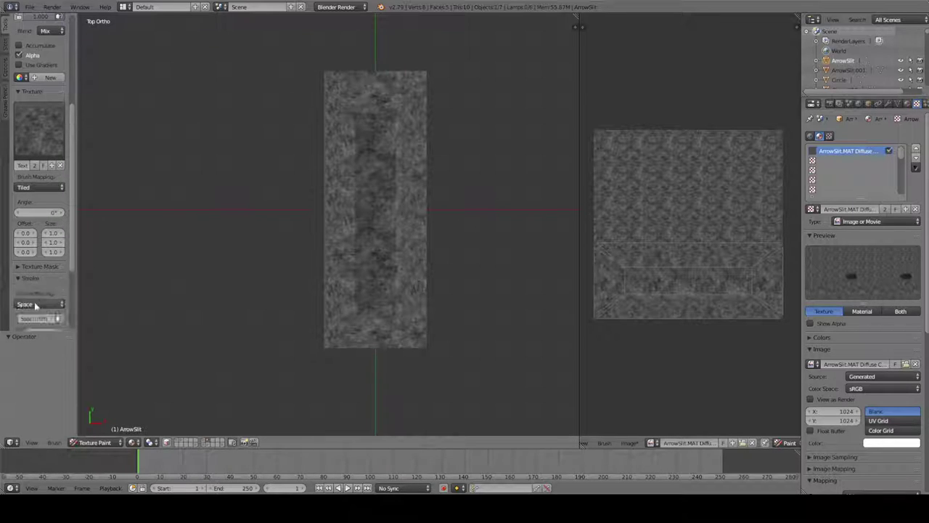
click(36, 303)
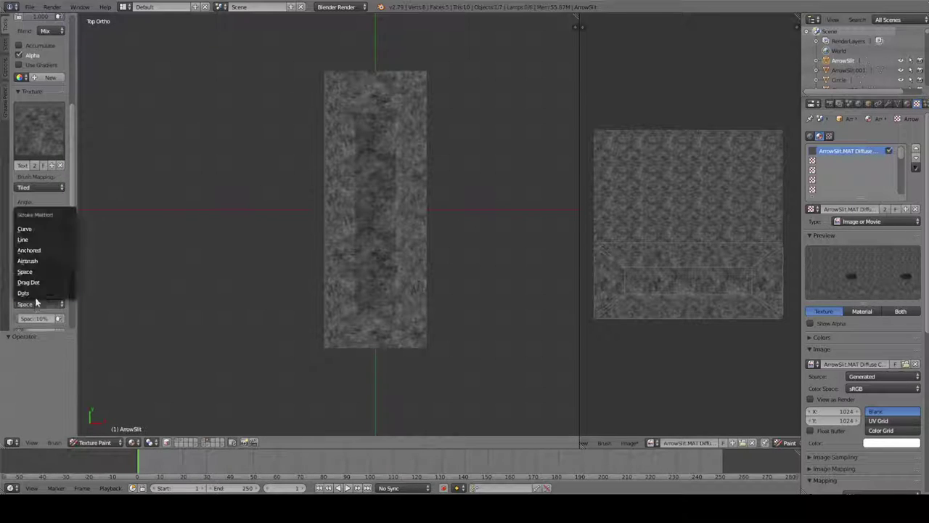
click(37, 240)
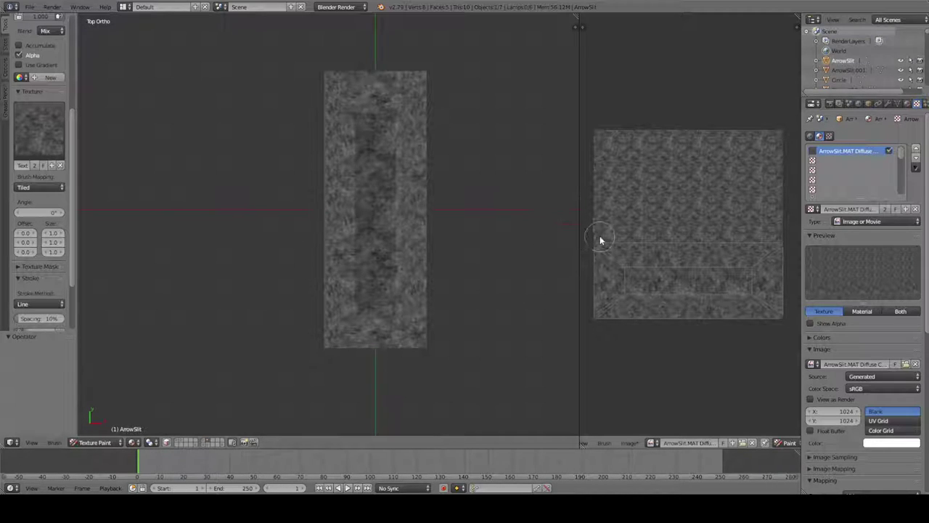
scroll(29, 181, up, 5)
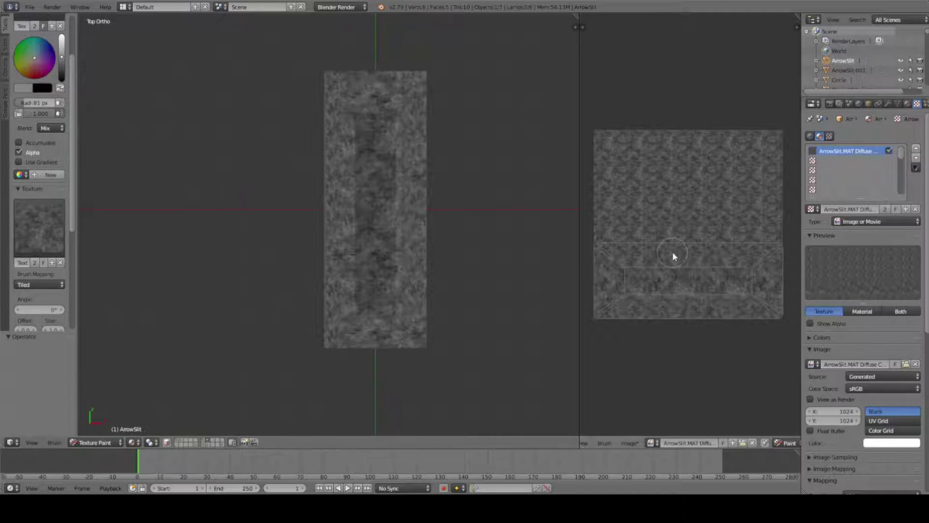
Step: Paint dark straight lines along the image's right and left edges
click(792, 243)
mouse_move(781, 247)
mouse_down()
mouse_move(790, 293)
mouse_move(784, 325)
mouse_move(597, 323)
mouse_up()
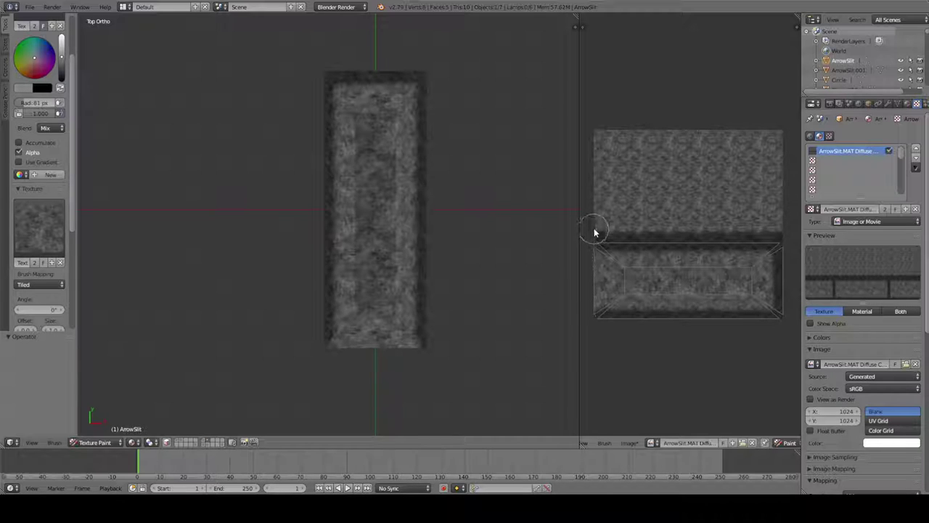
drag(593, 233, 596, 230)
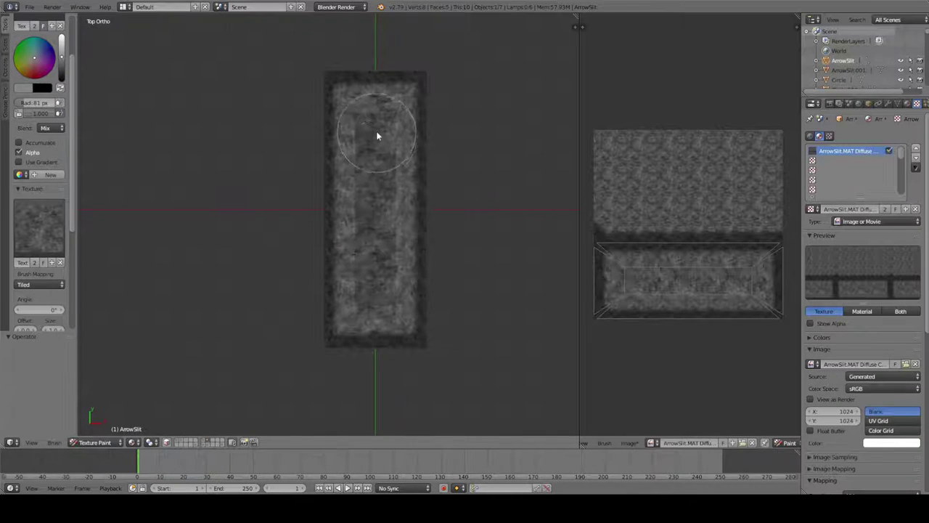
Step: Paint a deep dark shadow down the middle of the slot
drag(376, 135, 374, 290)
key(ctrl+z)
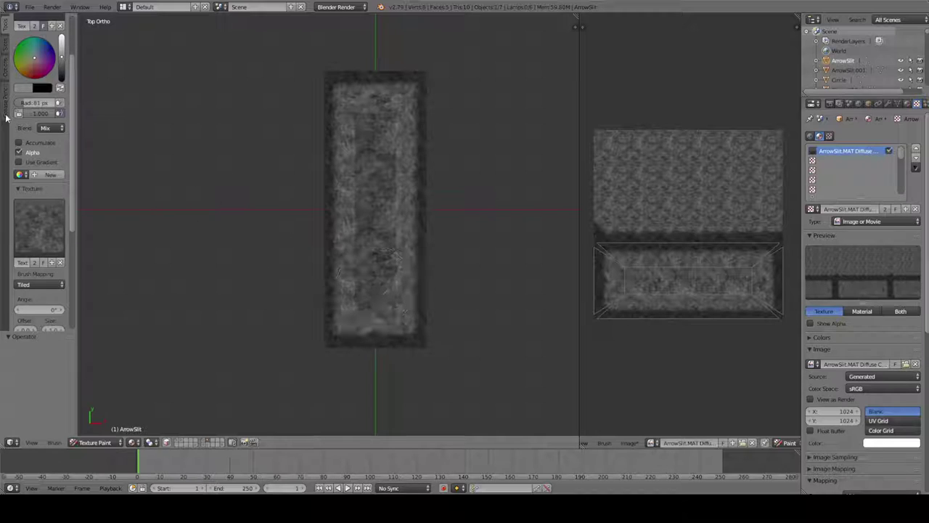
click(29, 105)
mouse_move(374, 125)
mouse_down()
mouse_move(380, 308)
mouse_move(368, 152)
mouse_move(376, 127)
mouse_up()
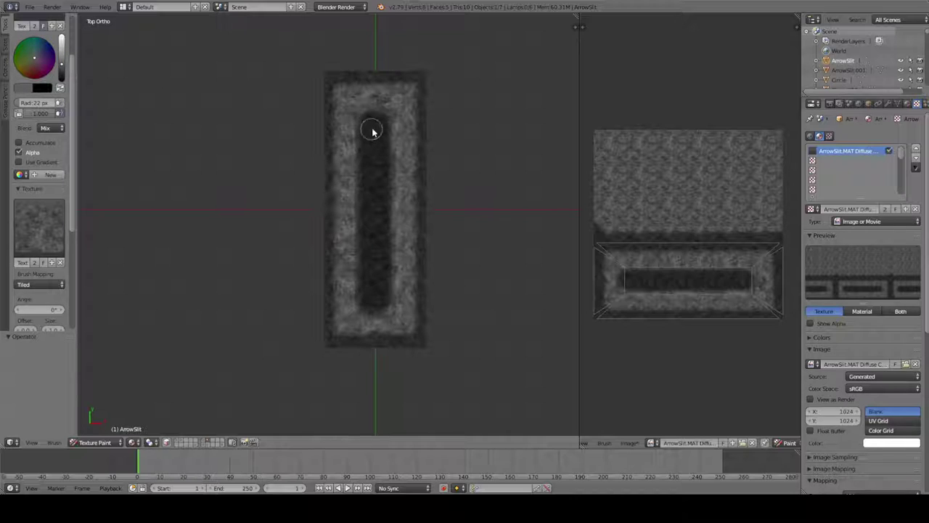
mouse_move(371, 131)
mouse_down()
mouse_move(382, 242)
mouse_move(375, 295)
mouse_move(372, 132)
mouse_up()
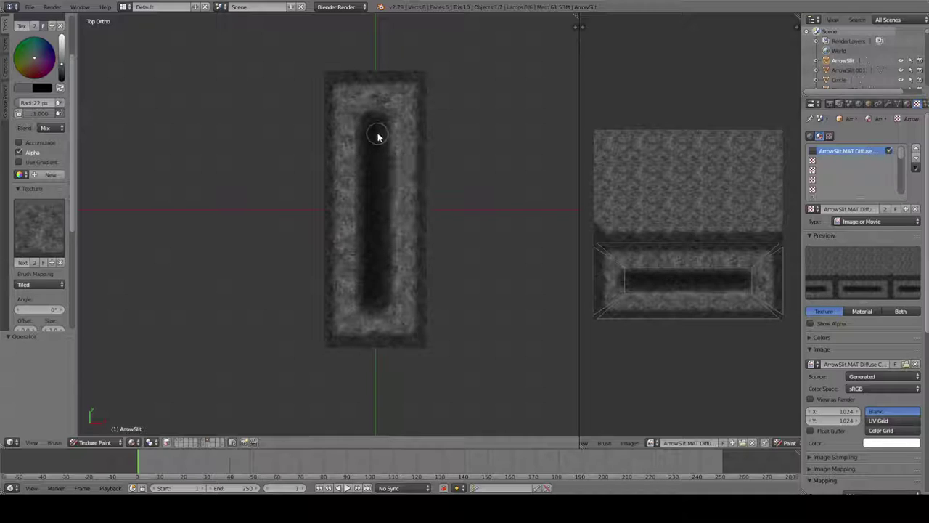
Step: Save the texture as ArrowSlit.MAT Diffuse Color.png in the Krita folder, overwriting it
click(630, 442)
click(646, 367)
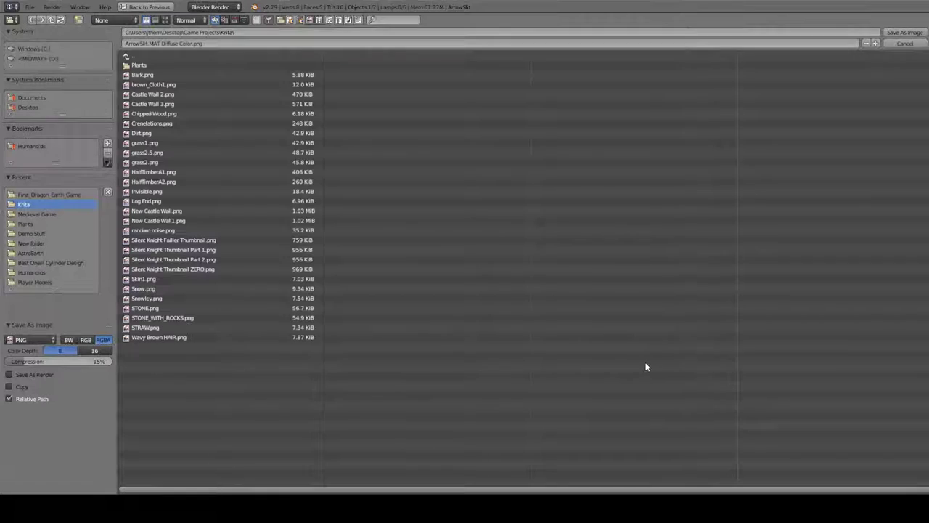
key(Return)
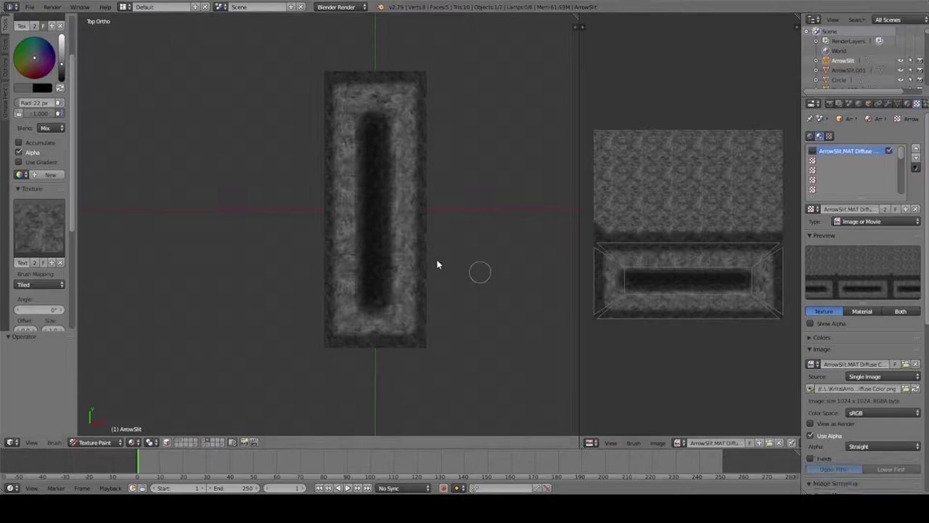
key(ctrl+s)
click(421, 247)
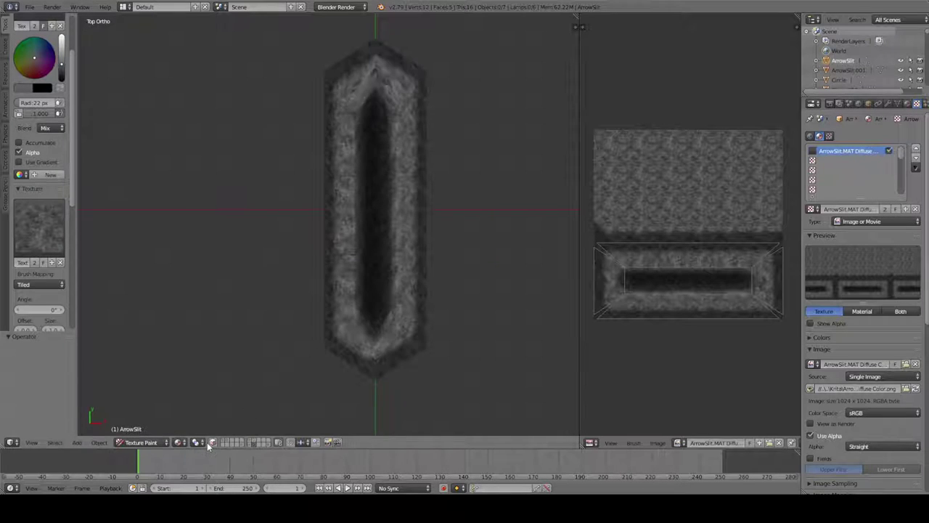
Step: In Object Mode, duplicate ArrowSlit.001 in place and move the copy to another layer
mouse_move(414, 251)
middle_down()
mouse_move(433, 169)
mouse_move(350, 179)
mouse_move(487, 222)
mouse_move(387, 188)
middle_up()
key(KP_5)
key(ctrl+Tab)
right_click(357, 236)
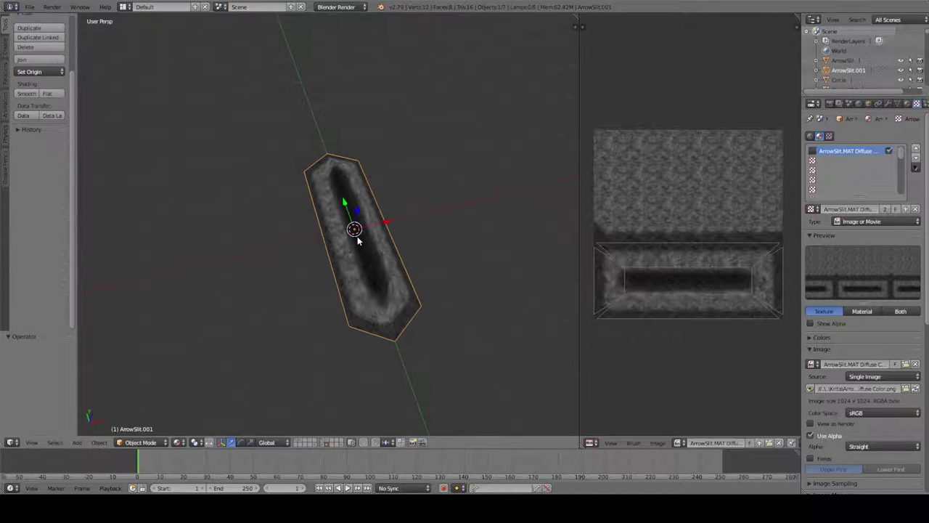
key(shift+d)
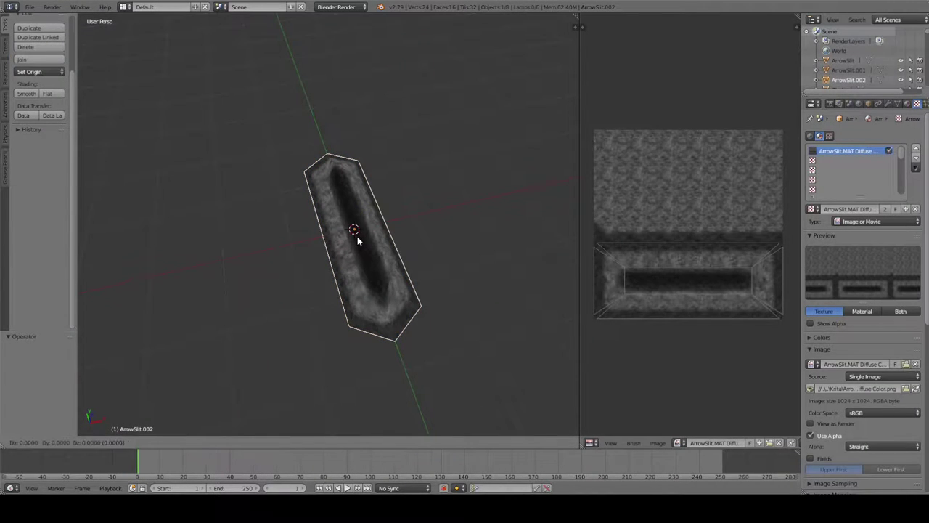
right_click(357, 236)
key(m)
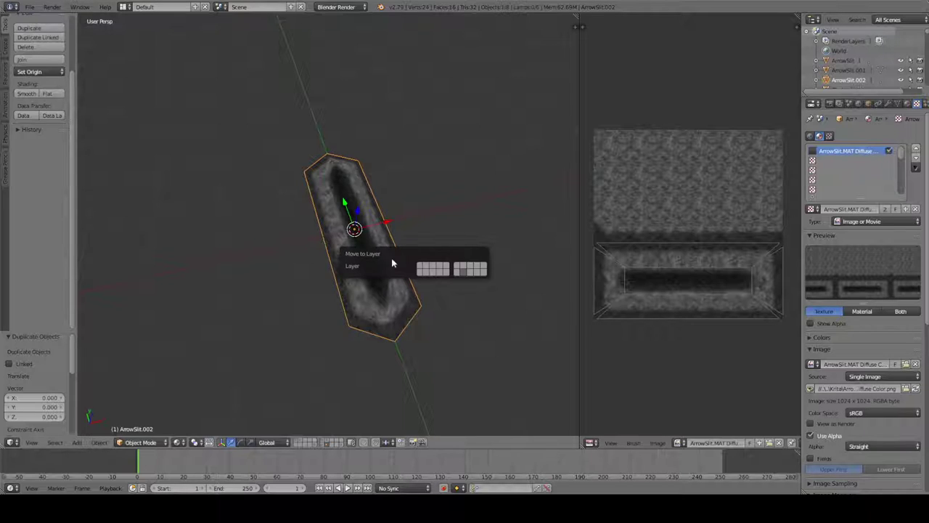
click(418, 268)
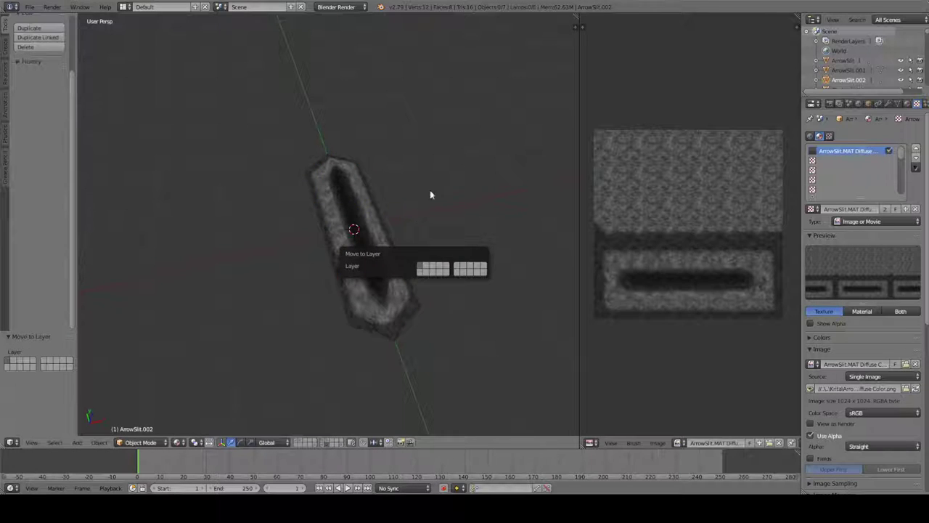
Step: Show the stone wall's layer, turn the arrow slit about 91° on X, and move it toward the wall
click(300, 440)
middle_drag(319, 286, 285, 290)
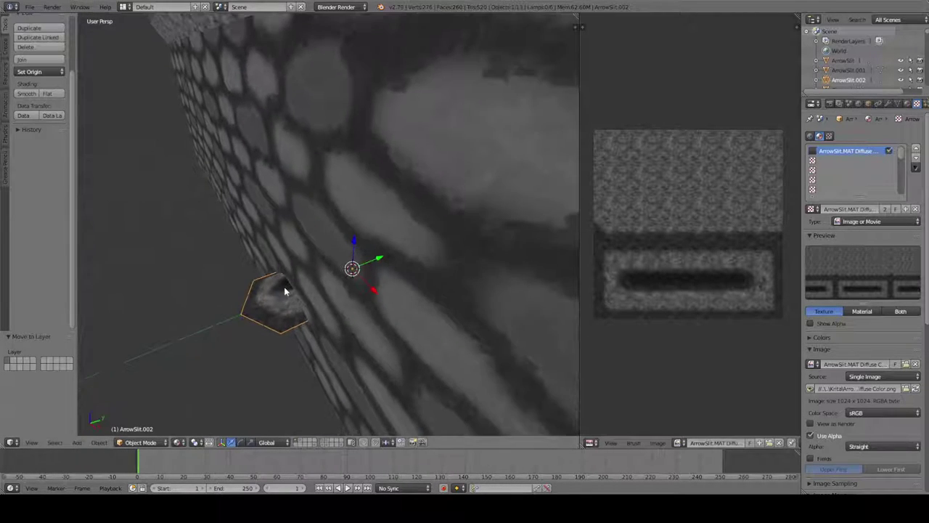
key(r)
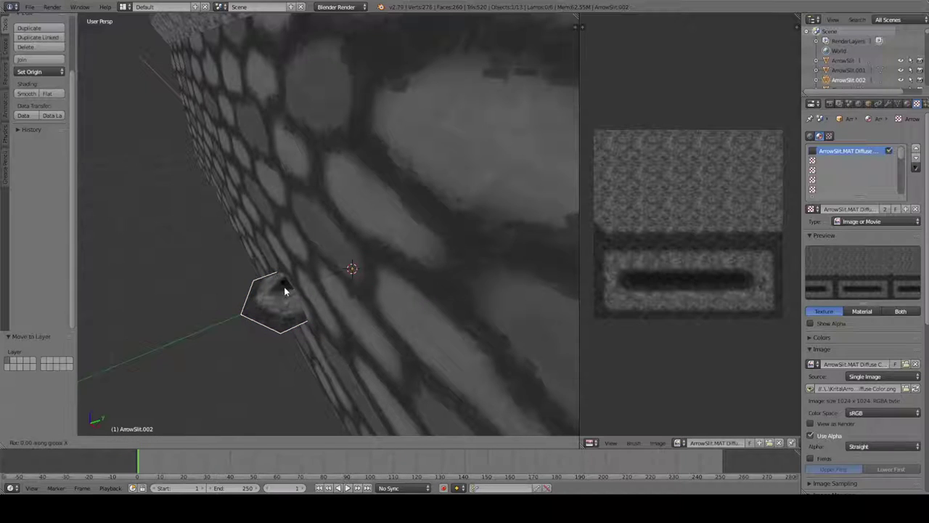
click(284, 286)
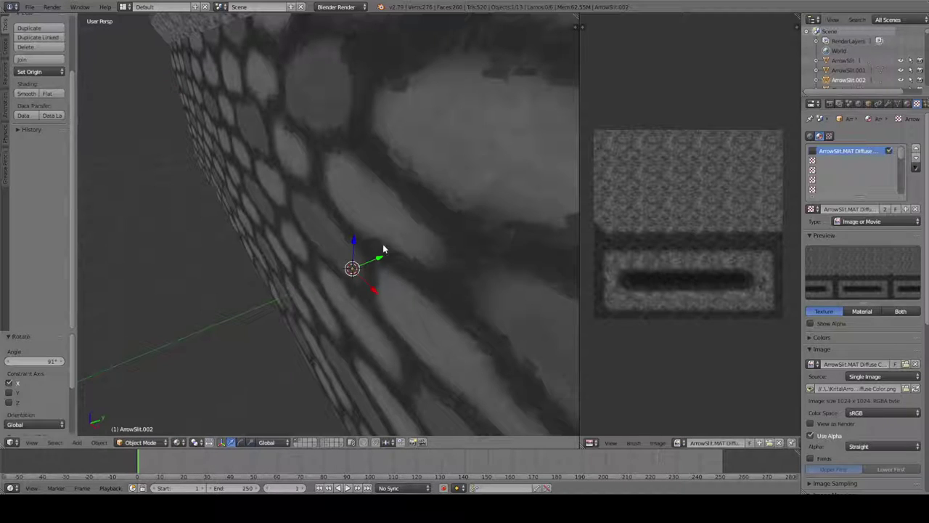
key(g)
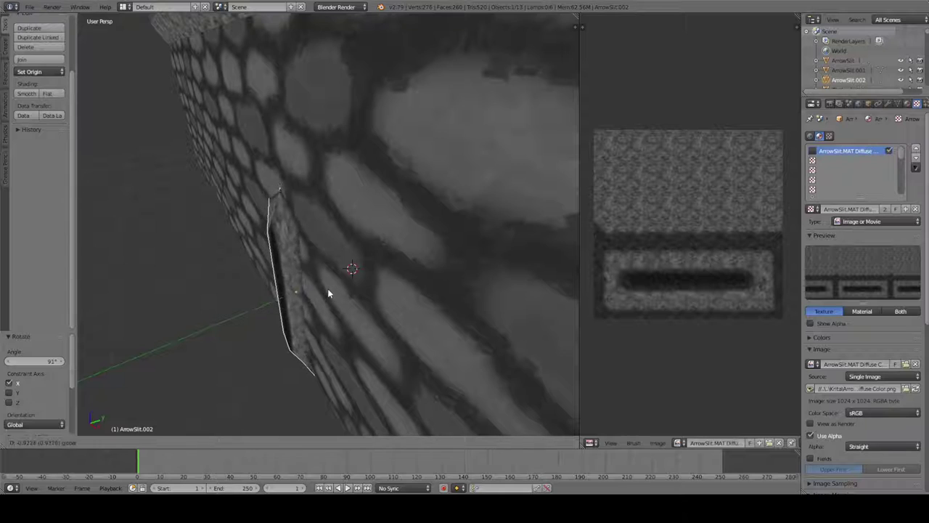
click(328, 290)
Step: Raise the arrow slit vertically to 1.270 and scale it down to 0.799
middle_drag(328, 290, 357, 264)
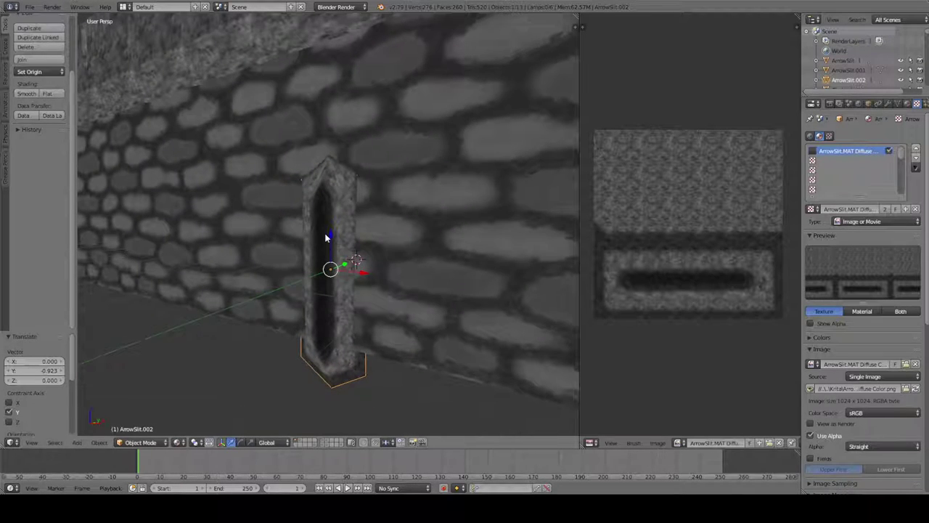
key(g)
key(z)
click(528, 187)
key(s)
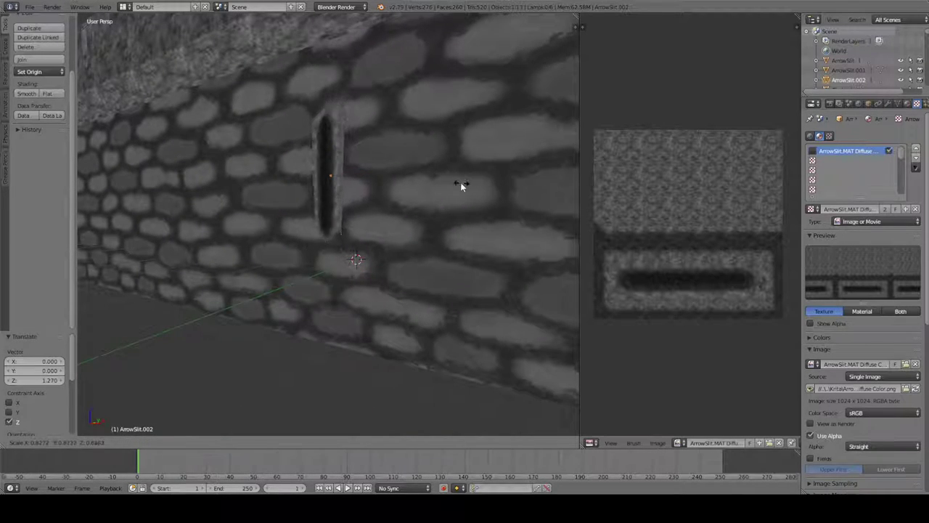
click(486, 185)
middle_drag(487, 185, 361, 178)
Step: Push the arrow slit along Y by -0.114 so it sits flat against the brick wall face
key(g)
key(y)
click(347, 188)
key(g)
key(y)
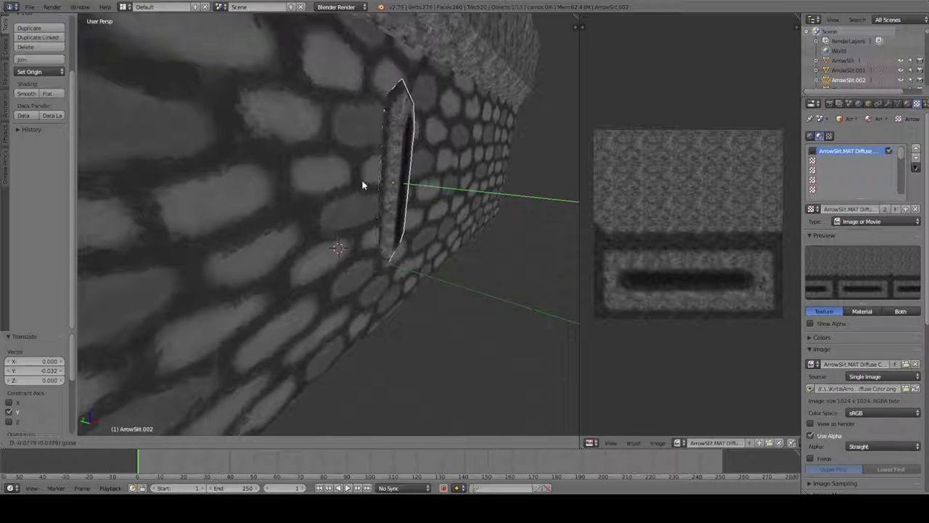
click(361, 180)
middle_drag(361, 180, 393, 175)
drag(352, 182, 367, 176)
middle_drag(377, 175, 375, 172)
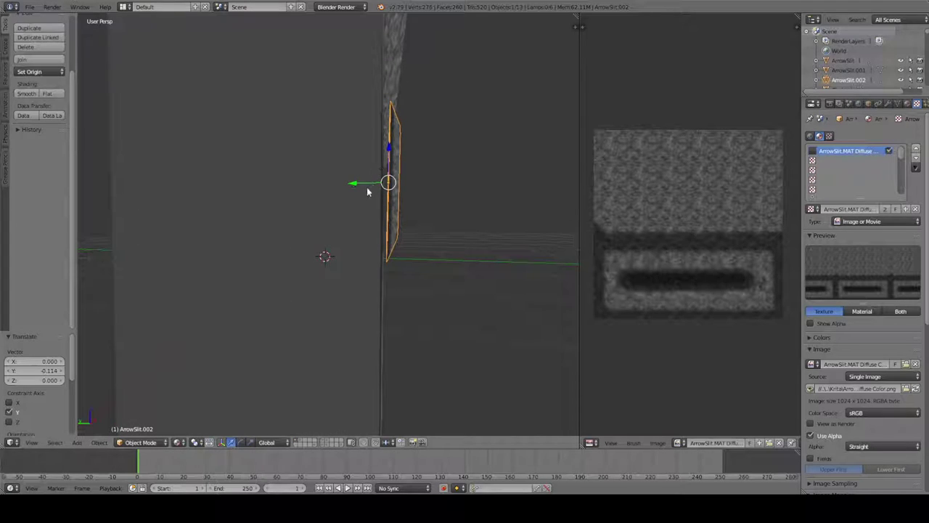
Step: Switch to Right Ortho view and snap the arrow slit to the 3D cursor at the origin
key(KP_3)
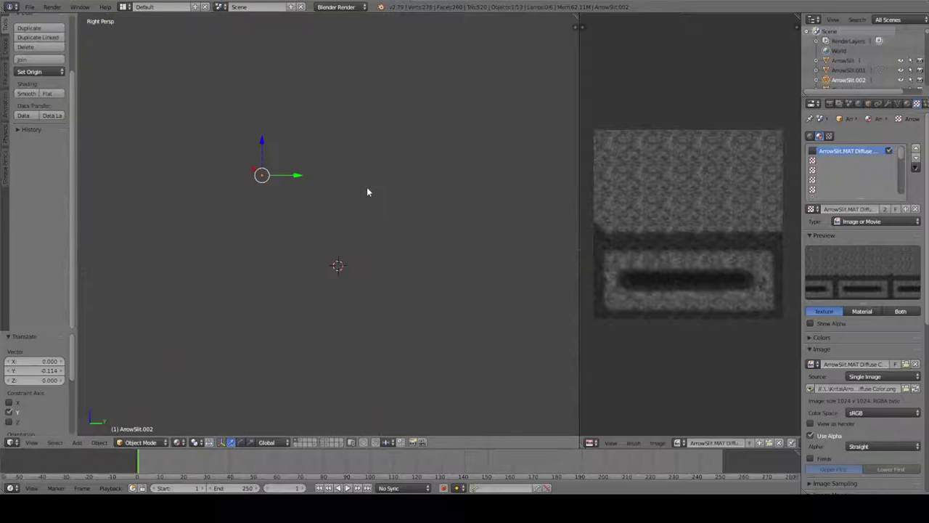
scroll(338, 191, down, 3)
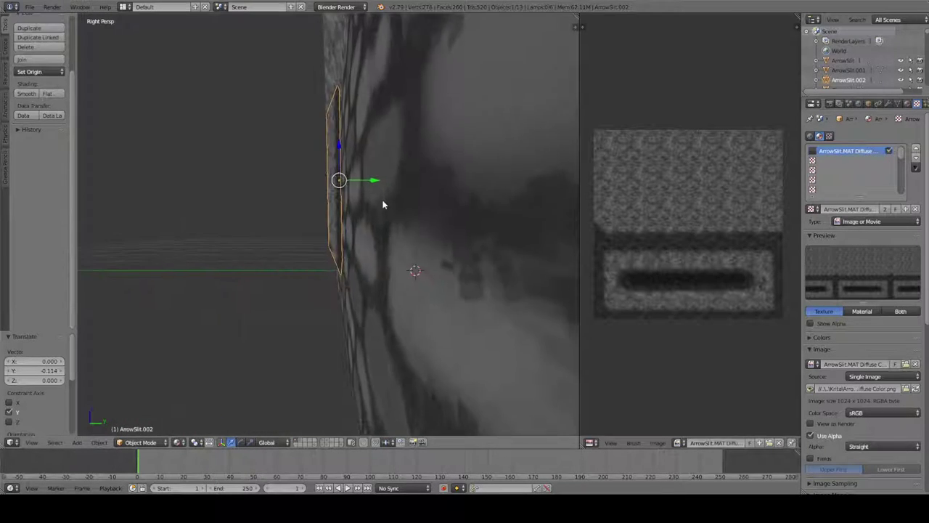
key(KP_5)
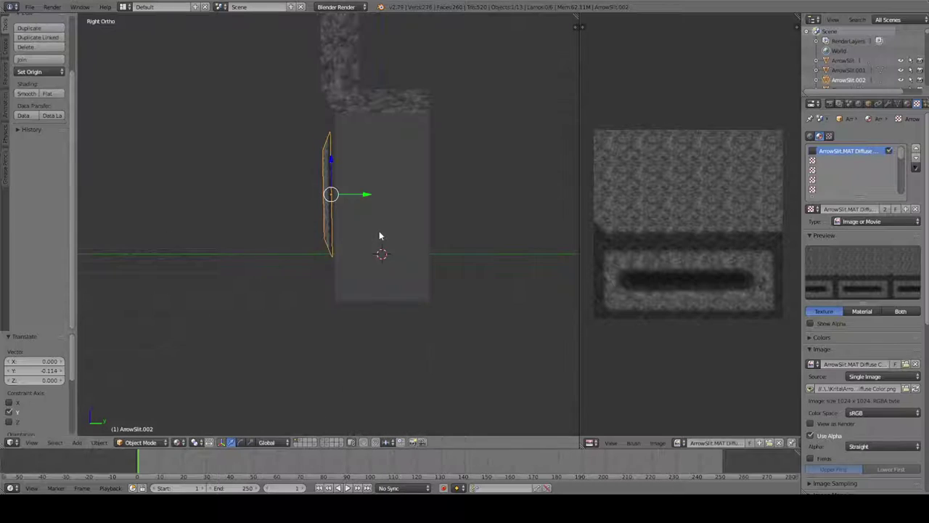
scroll(378, 239, up, 5)
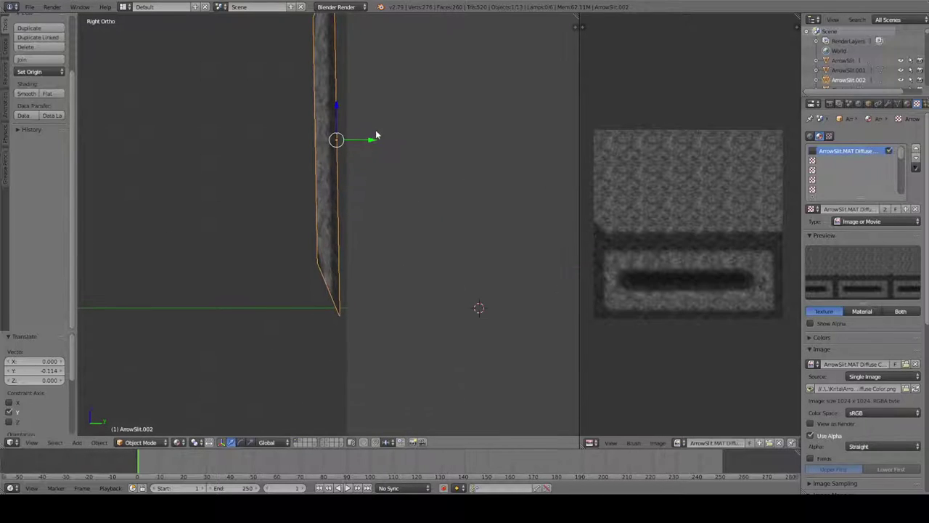
shift+middle_drag(370, 195, 366, 209)
key(ctrl+z)
key(ctrl+z)
key(ctrl+z)
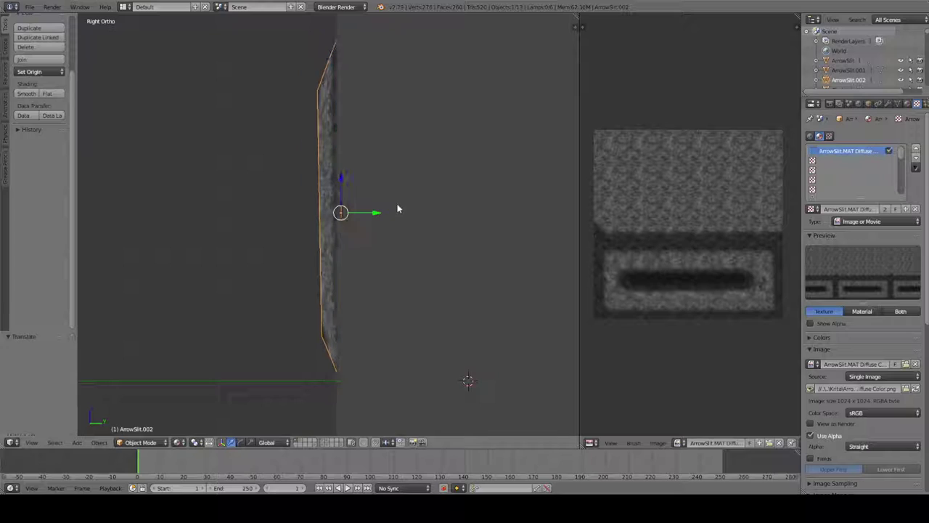
key(ctrl+z)
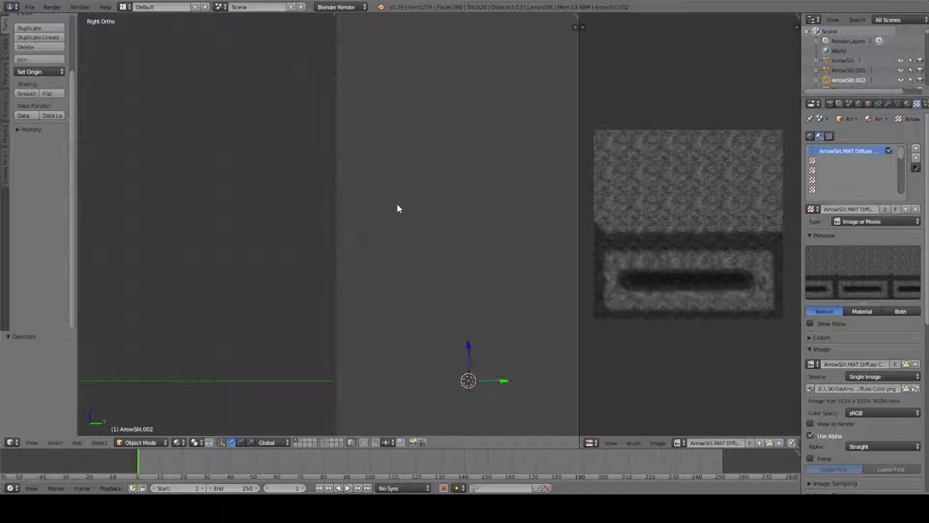
key(ctrl+z)
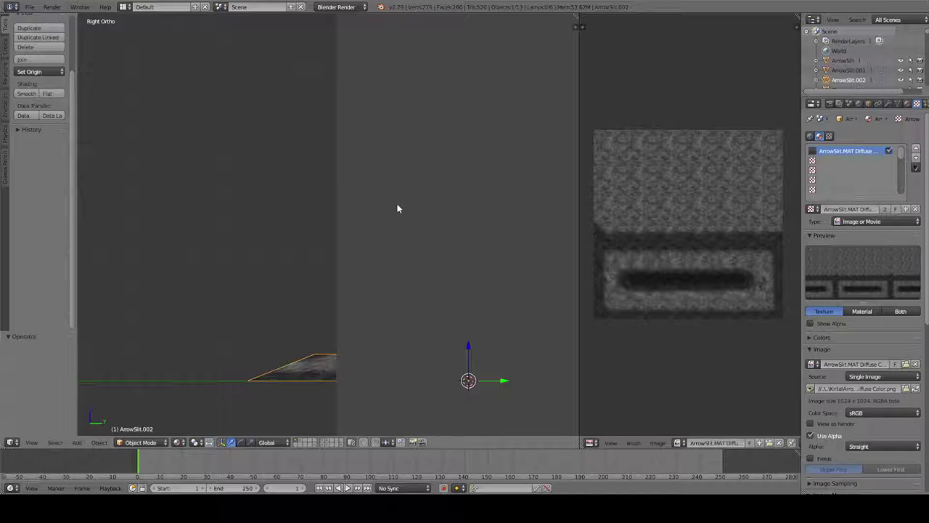
Step: Rotate the slit 90° then 180°, placing it at Y 0.987 and height 0.811
text(r90)
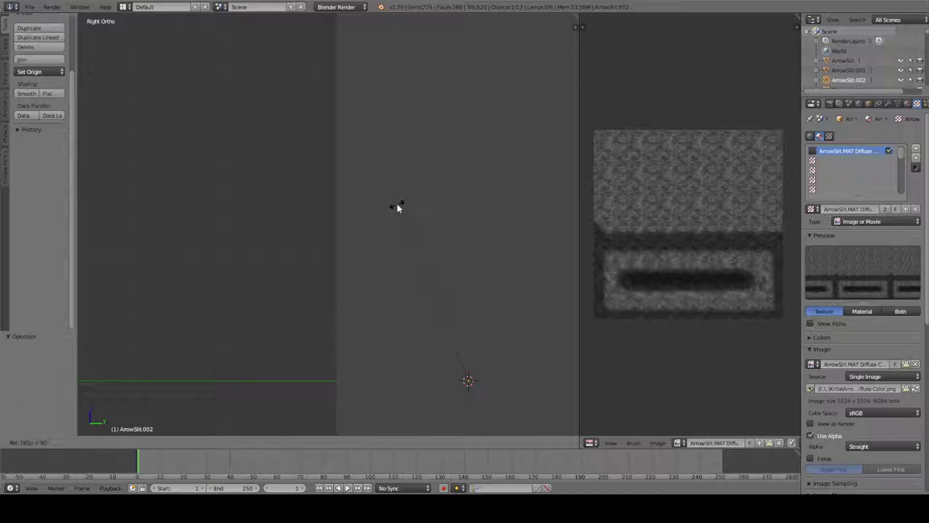
key(Return)
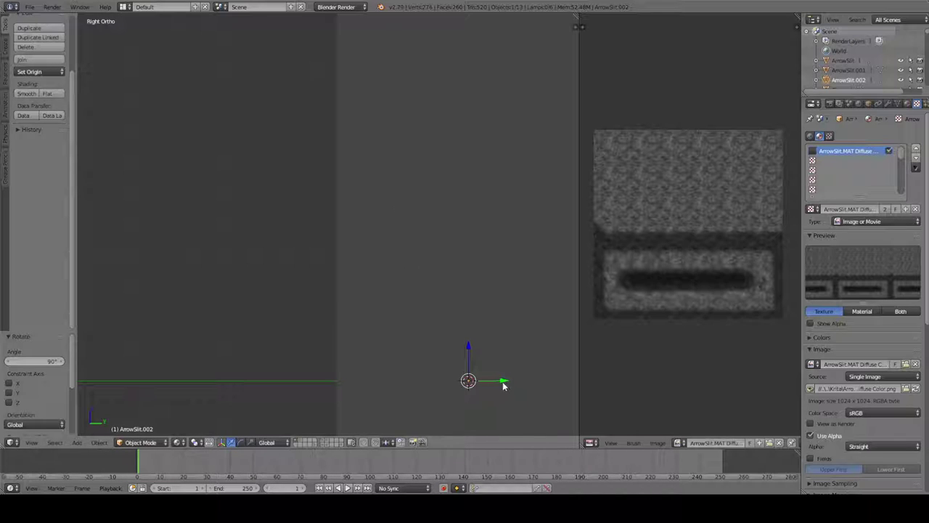
drag(503, 386, 240, 421)
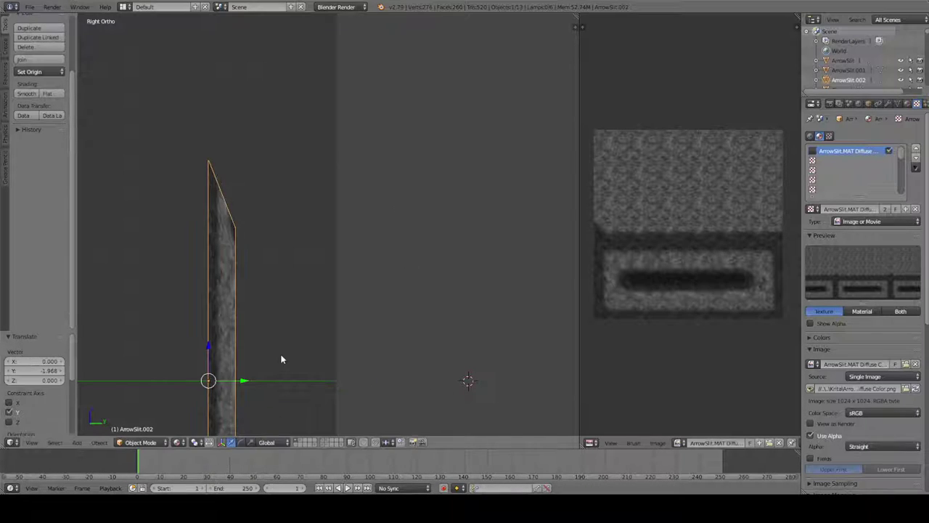
scroll(354, 312, down, 3)
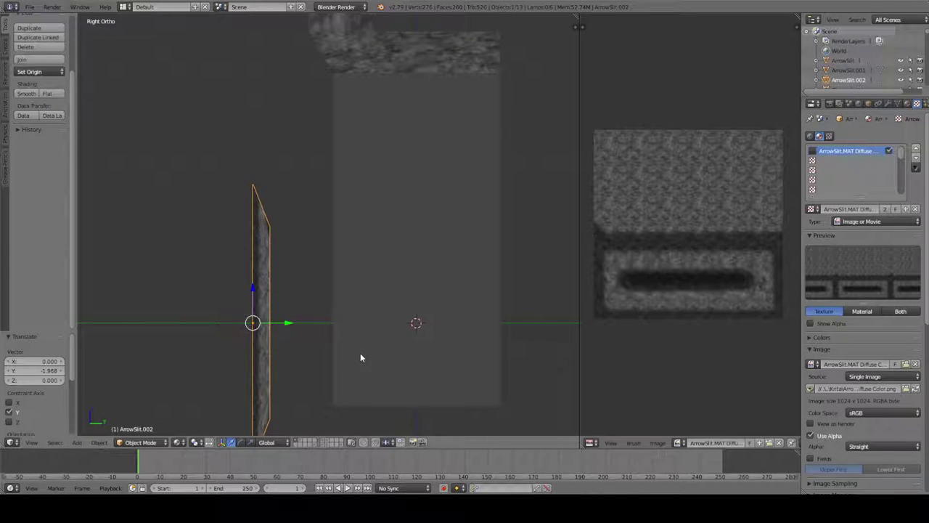
text(ar180)
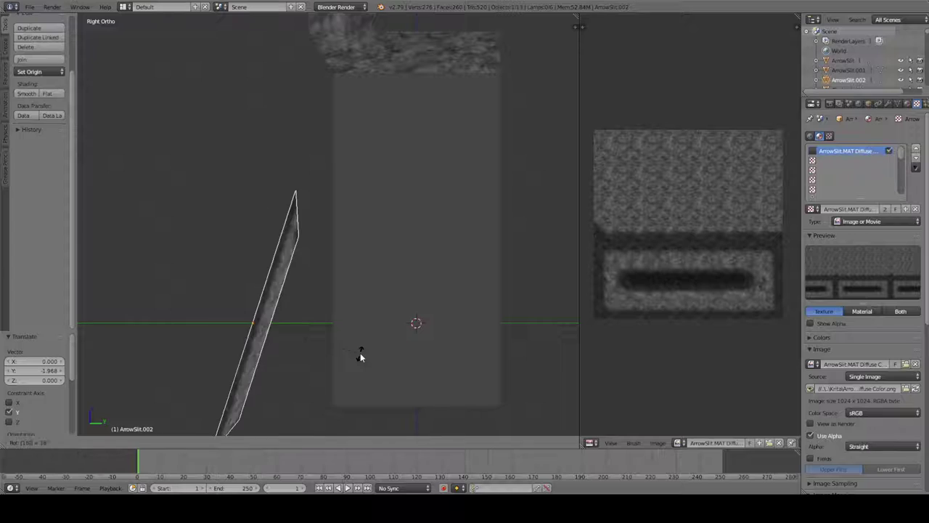
key(Return)
drag(285, 326, 368, 318)
drag(334, 288, 345, 219)
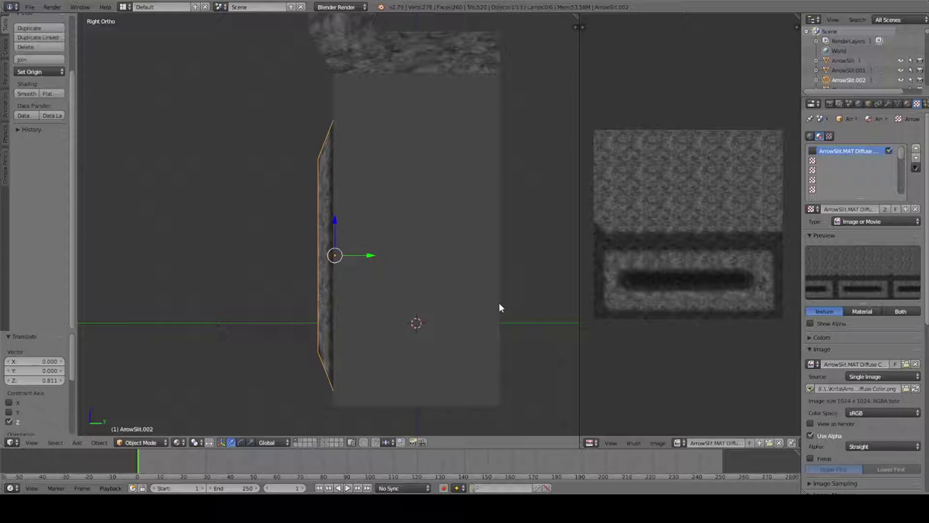
Step: Scale the slit to 0.477 excluding Y, nudge it along Y, and deselect all
key(s)
key(shift+y)
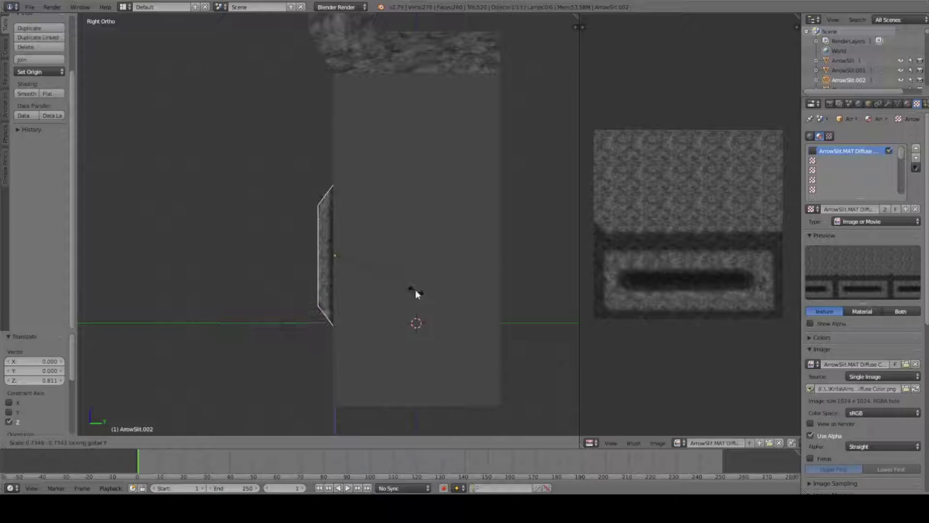
click(410, 286)
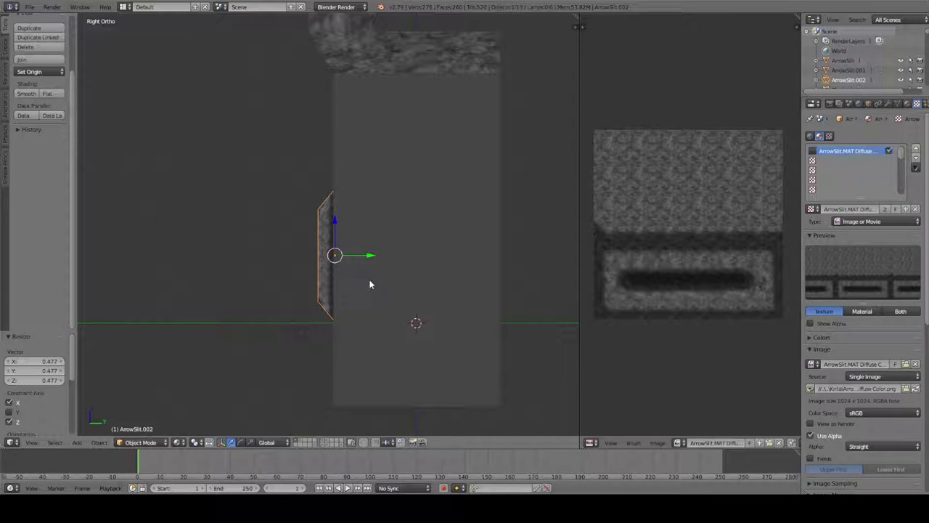
key(g)
key(y)
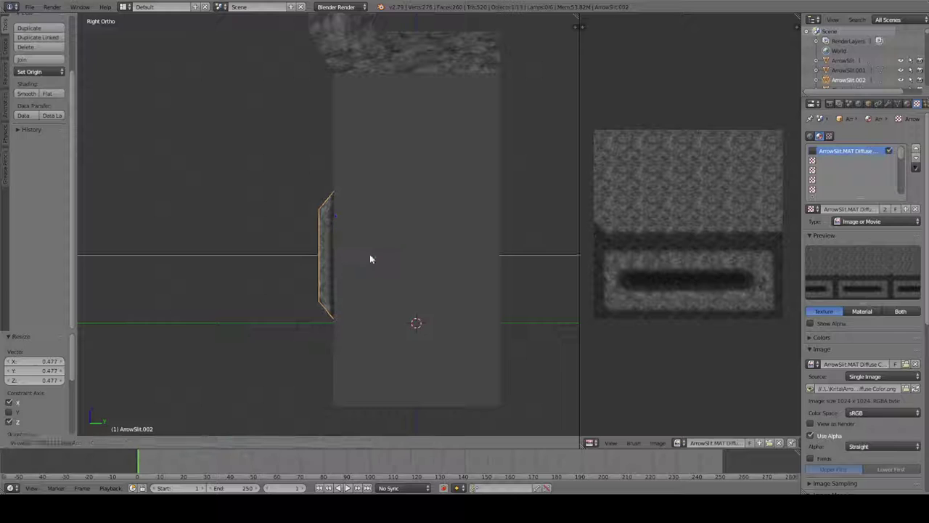
click(370, 259)
key(a)
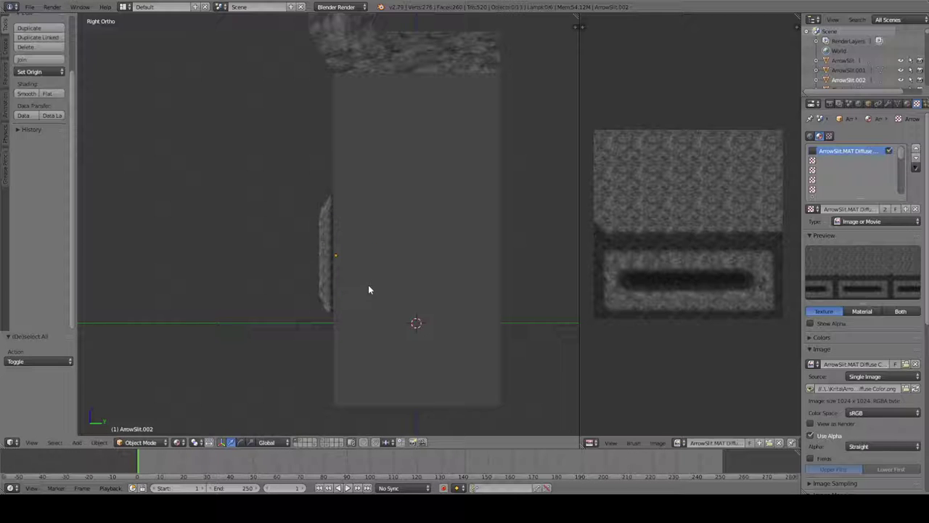
middle_drag(368, 289, 309, 482)
Step: Isolate the selected piece to inspect it, then switch to an empty layer
key(KP_Divide)
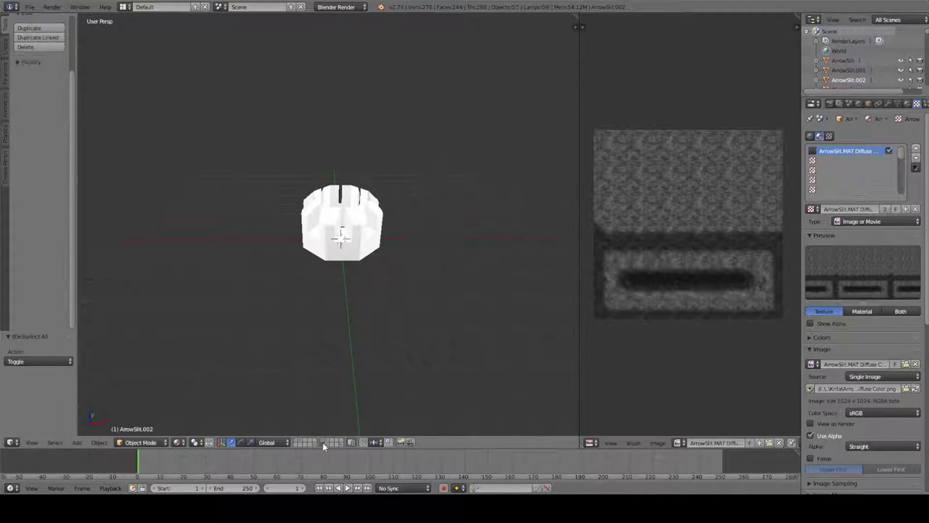
key(KP_8)
key(KP_2)
middle_drag(341, 305, 381, 232)
scroll(366, 254, up, 4)
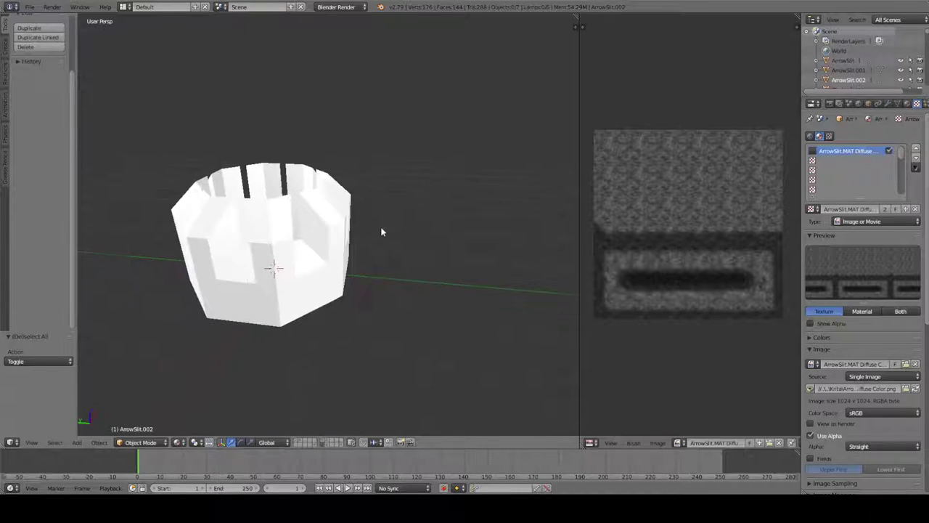
click(314, 443)
middle_drag(298, 250, 386, 273)
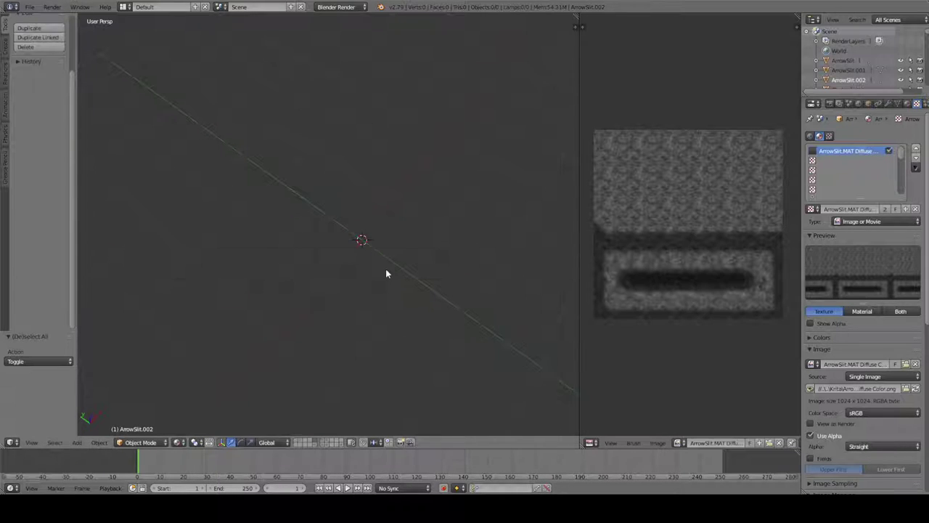
Step: Add a circle mesh with 8 vertices to form an octagon
key(shift+a)
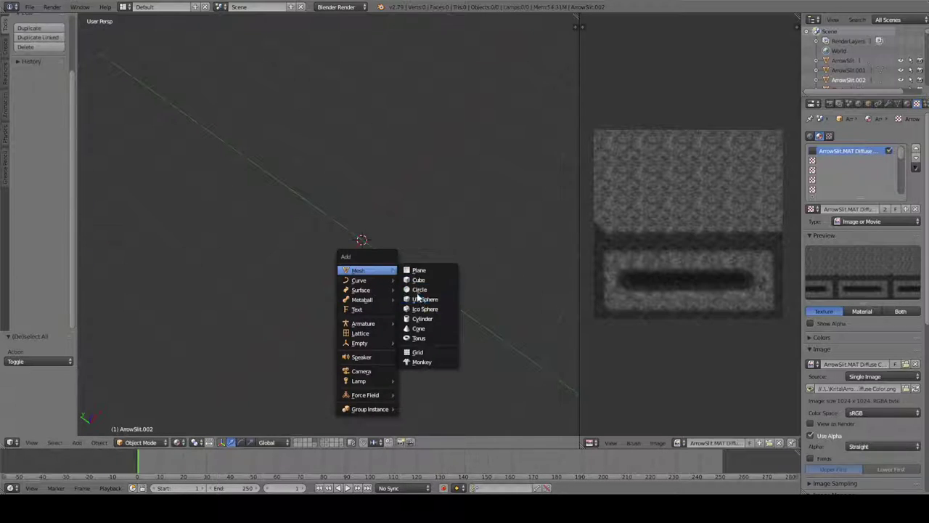
click(417, 291)
click(53, 361)
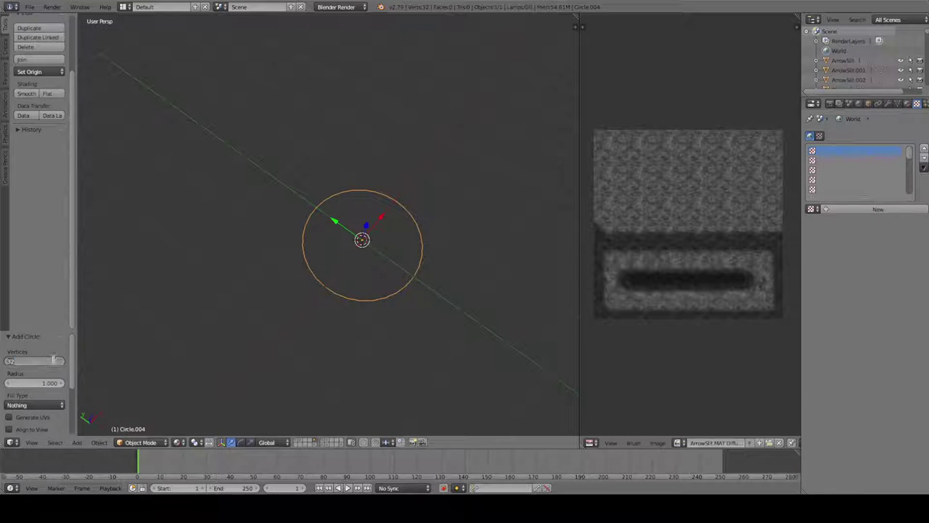
text(8)
key(Return)
Step: Rotate the octagon 22.5° around Z with rz22.5
middle_drag(431, 283, 368, 231)
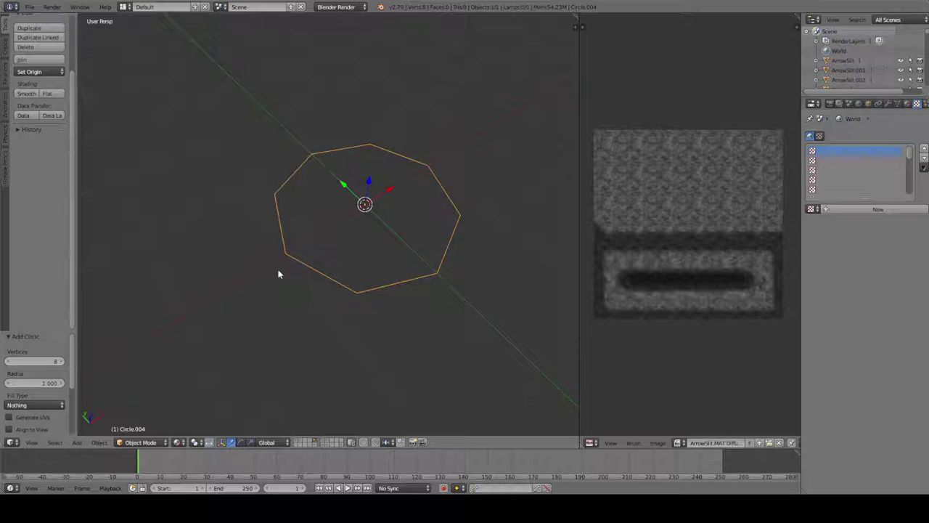
middle_drag(443, 276, 414, 295)
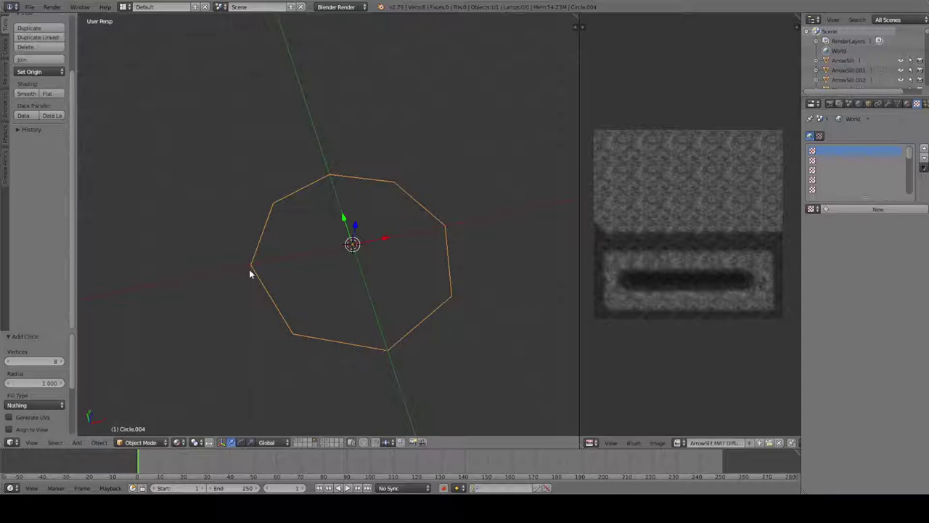
text(r)
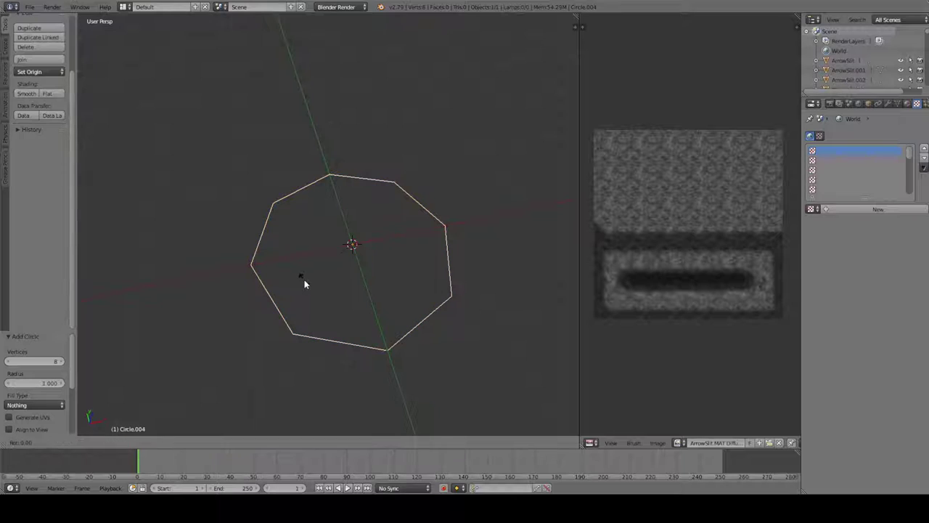
text(z22)
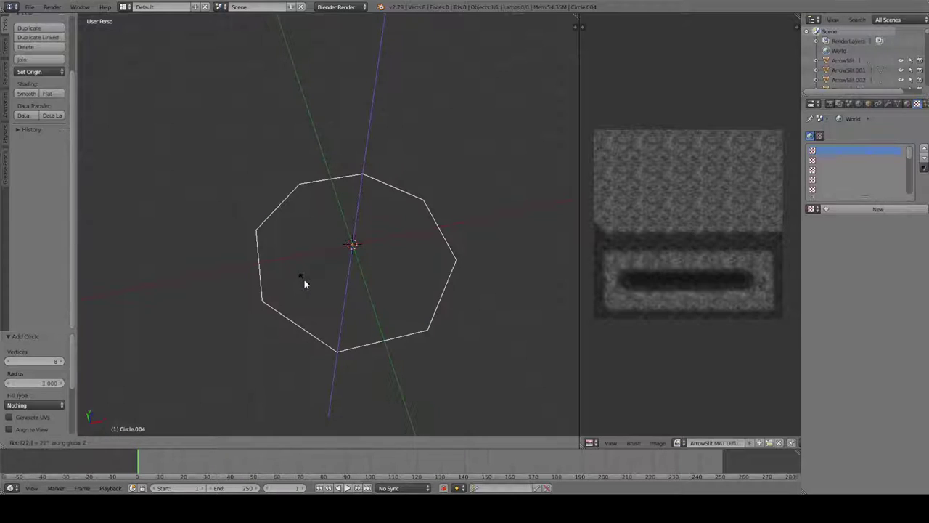
text(.5)
key(Return)
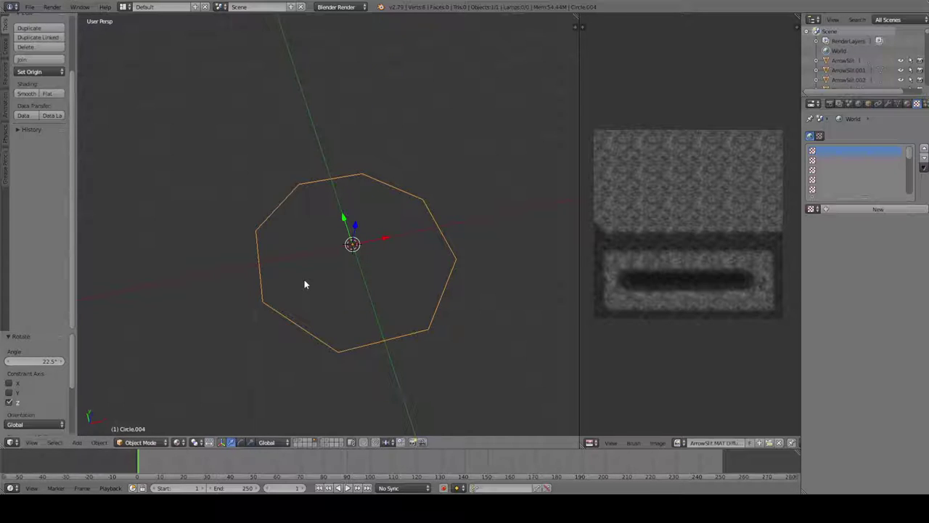
middle_drag(304, 284, 305, 253)
Step: Enter Edit Mode on the octagon with all its edges selected
key(Tab)
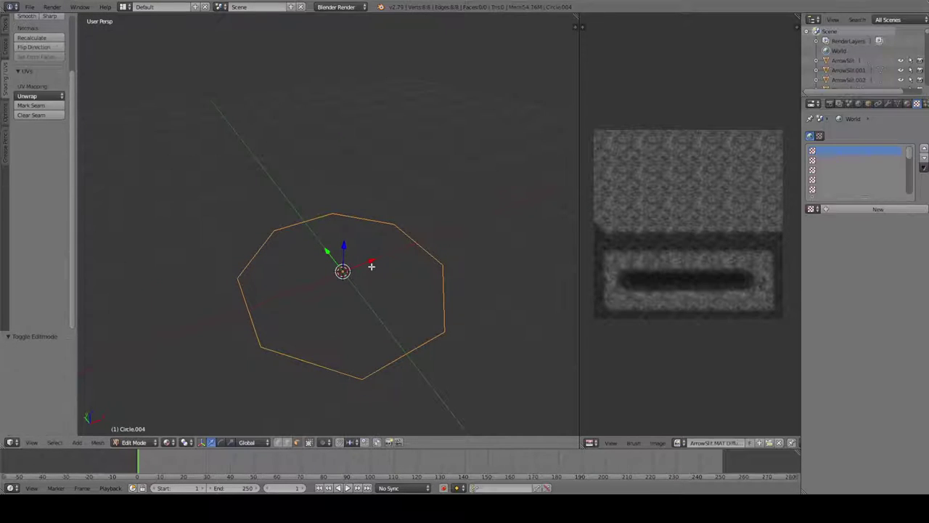
key(a)
key(a)
key(a)
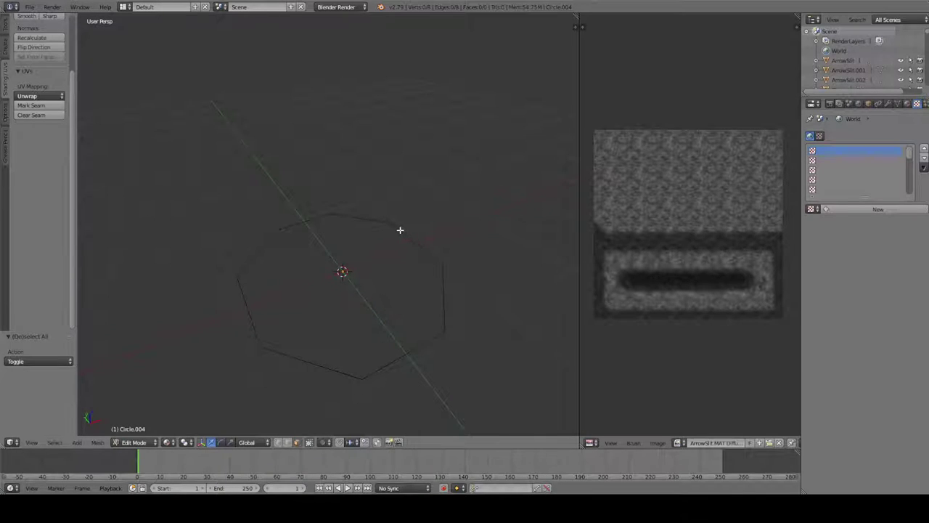
key(Tab)
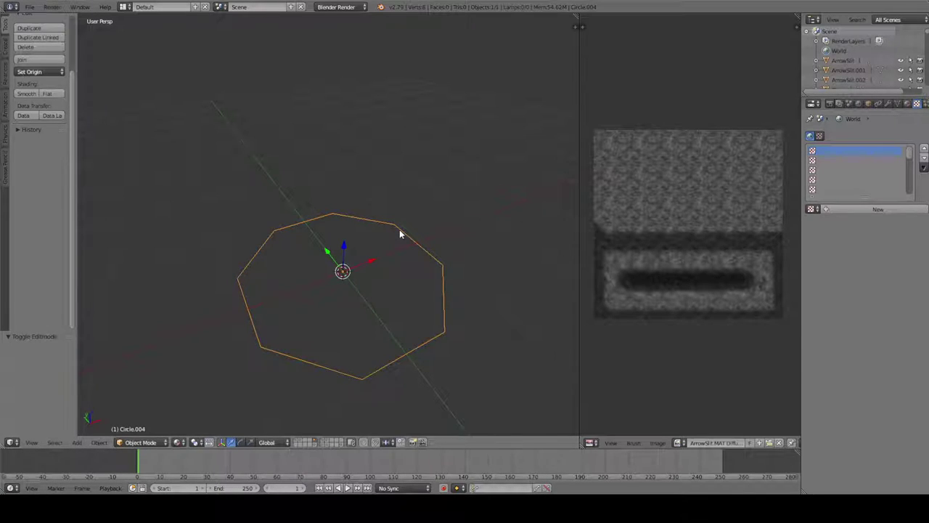
key(Tab)
key(a)
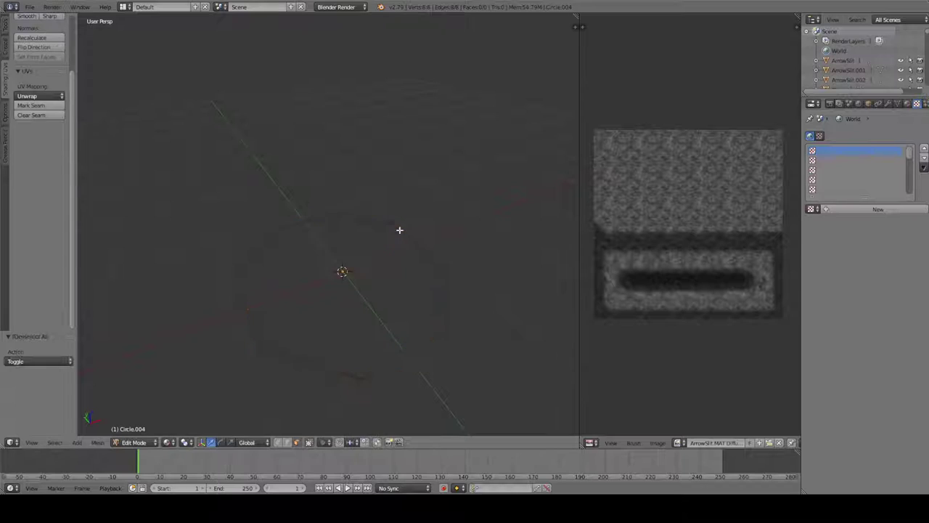
key(a)
key(a)
key(Tab)
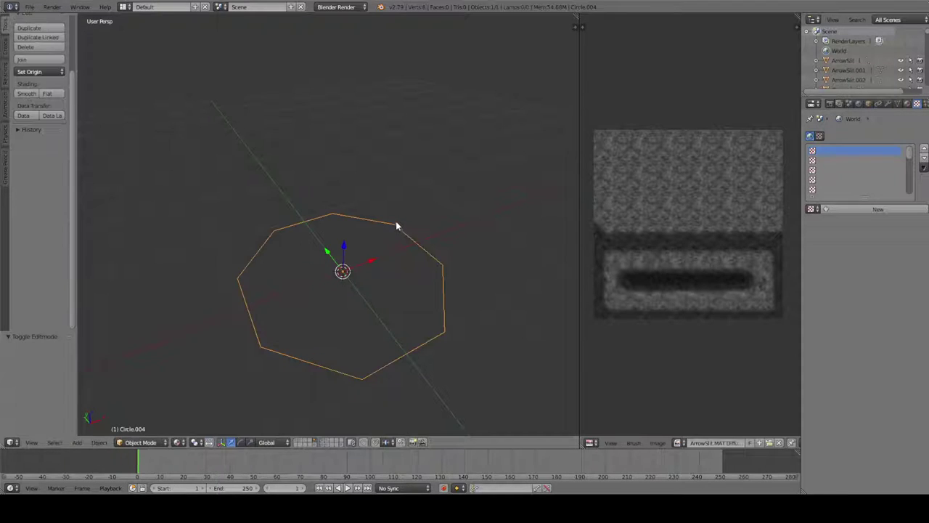
key(Tab)
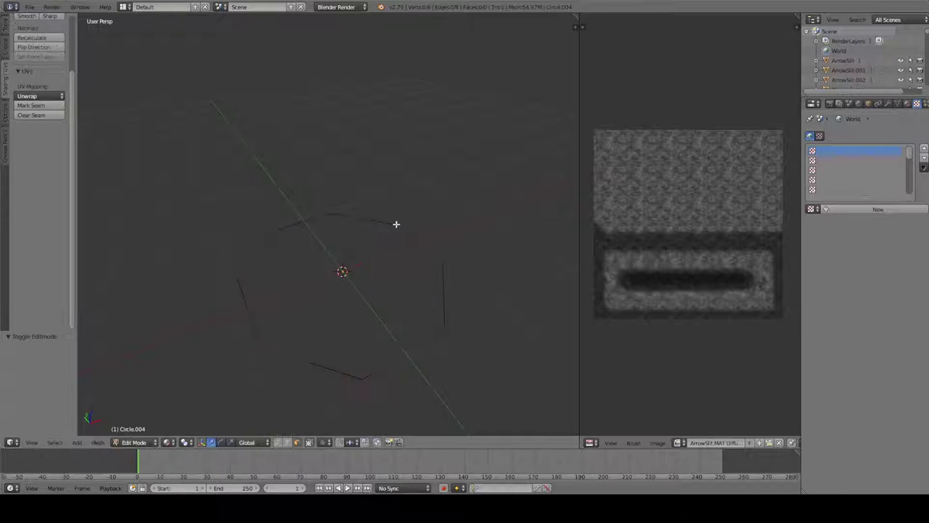
middle_drag(419, 311, 313, 230)
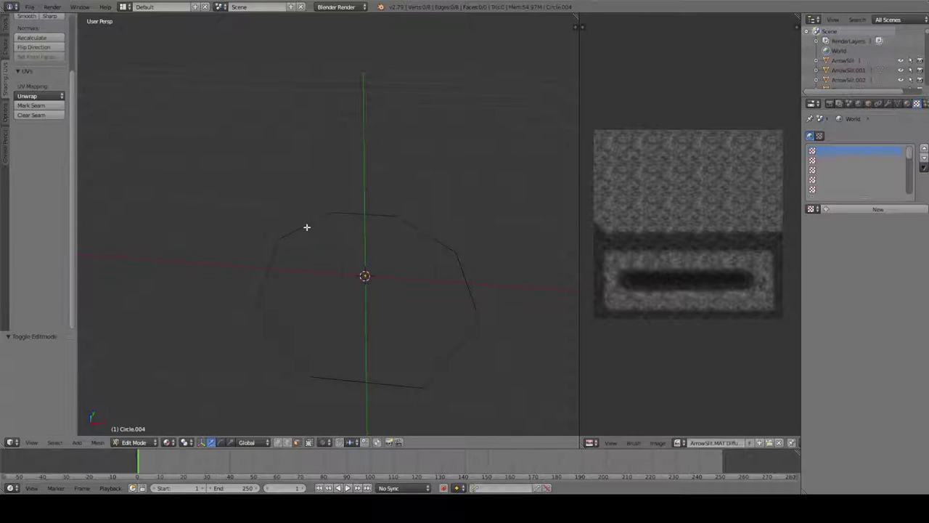
key(Tab)
key(Tab)
key(a)
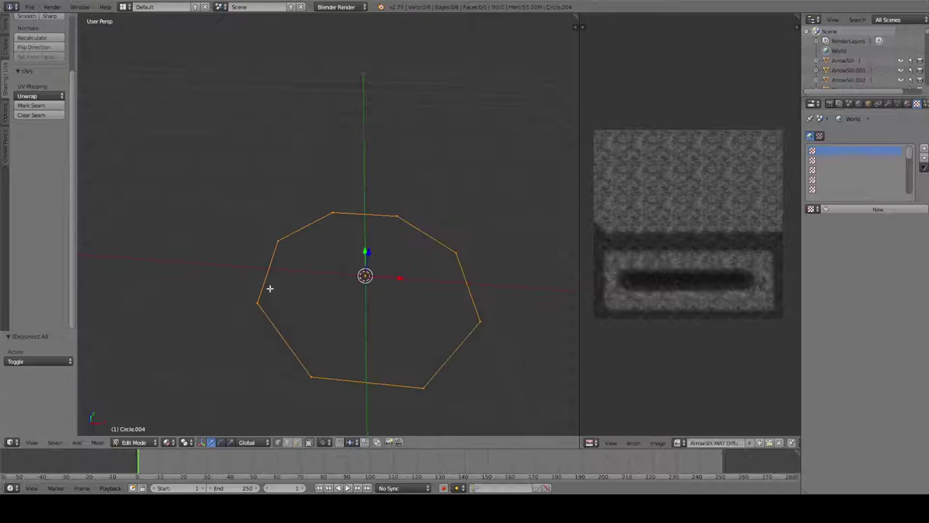
Step: Duplicate the octagon outline in place and scale the copy up to 1.433
key(shift+d)
right_click(452, 283)
key(s)
click(487, 298)
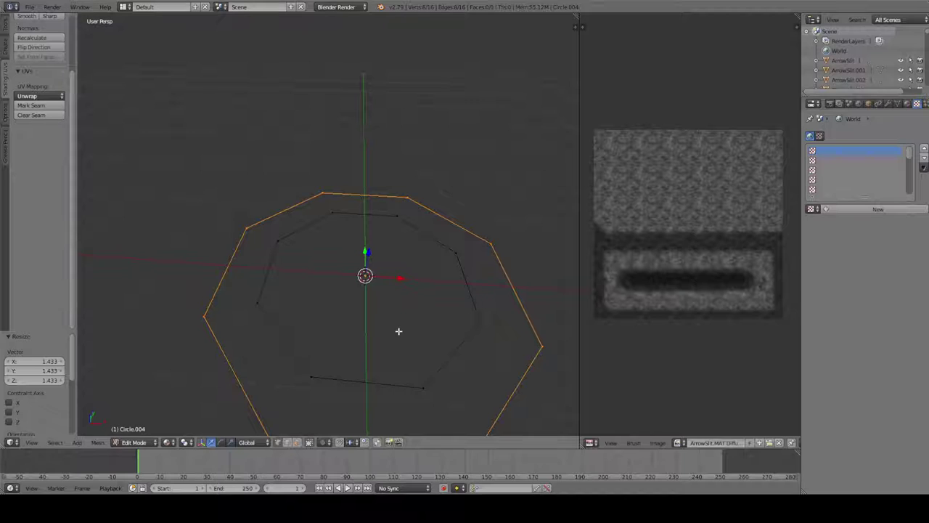
middle_drag(399, 332, 416, 263)
Step: Extrude both rings 1 unit up along Z, then select only the outer ring
key(a)
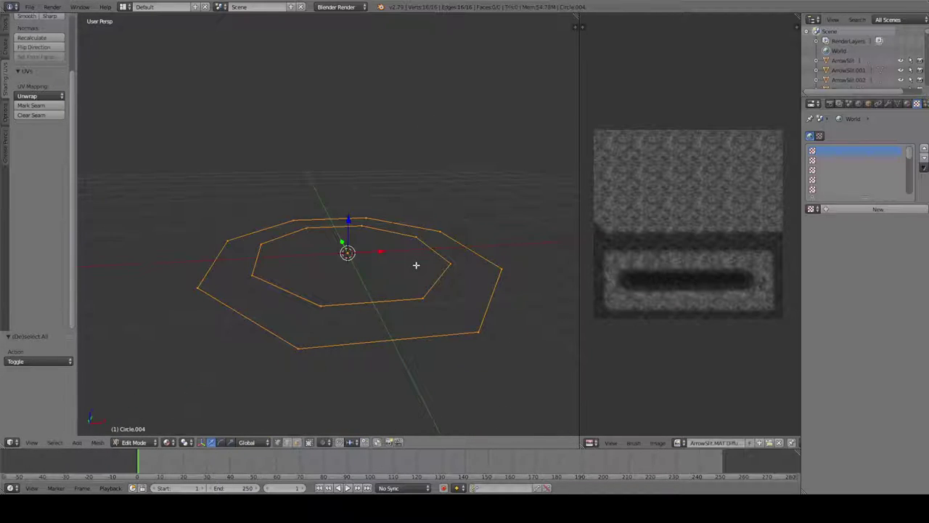
key(e)
key(z)
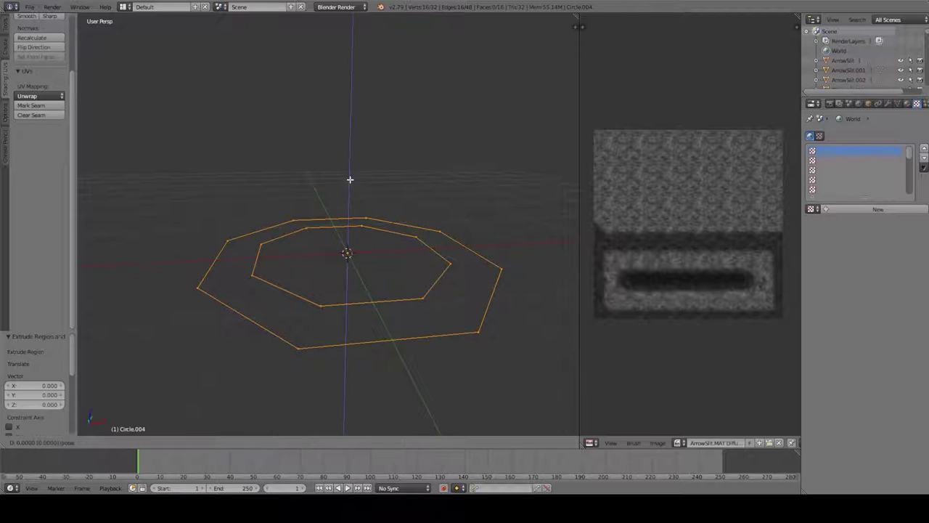
key(1)
key(Return)
middle_drag(350, 124, 372, 178)
key(a)
key(l)
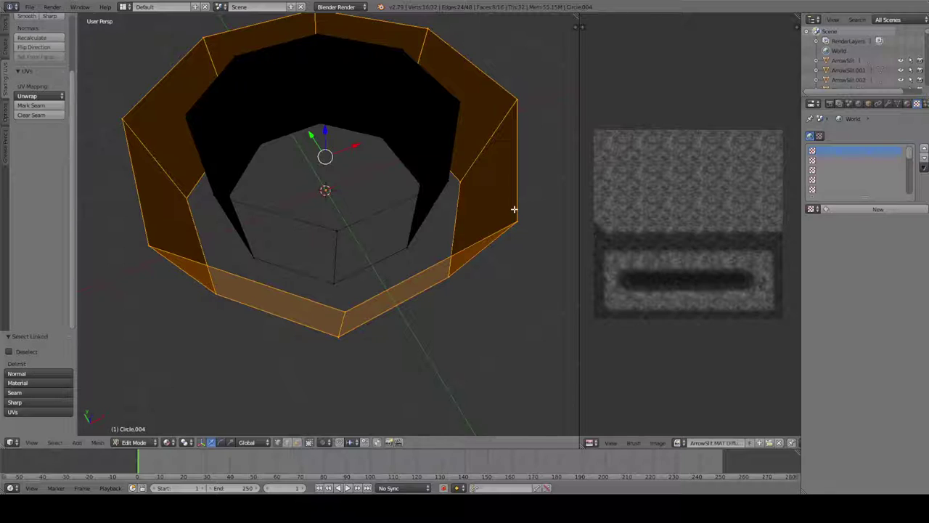
Step: Flip the outer wall ring's normals with Flip Direction, then return to Object Mode and deselect
click(24, 48)
scroll(36, 87, up, 3)
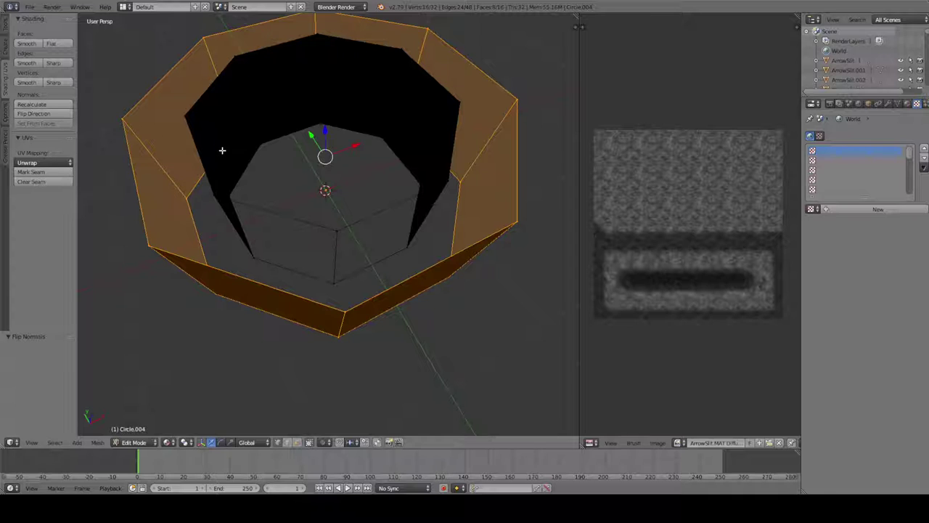
key(Tab)
middle_drag(223, 150, 306, 150)
scroll(326, 234, down, 4)
key(a)
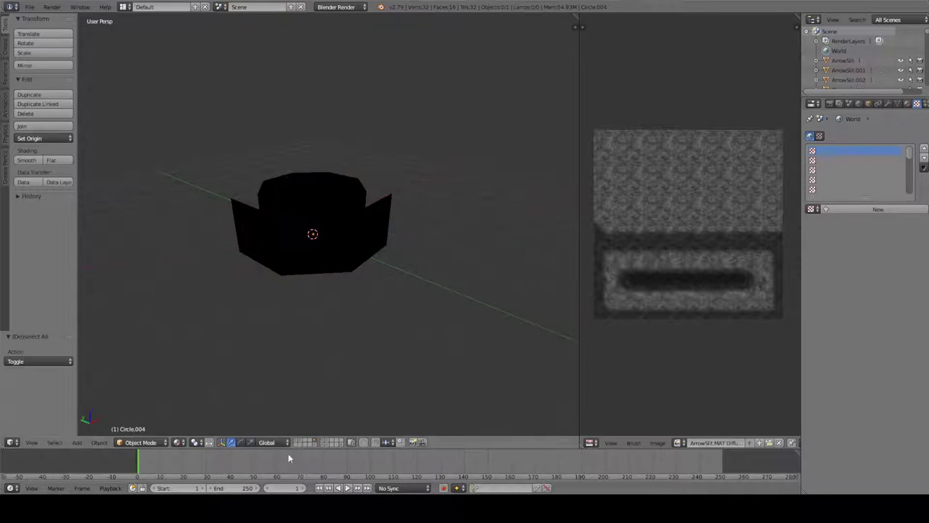
Step: Copy the lamps from the castle wall layer, paste them into the ring's layer, then undo the paste
shift+click(298, 441)
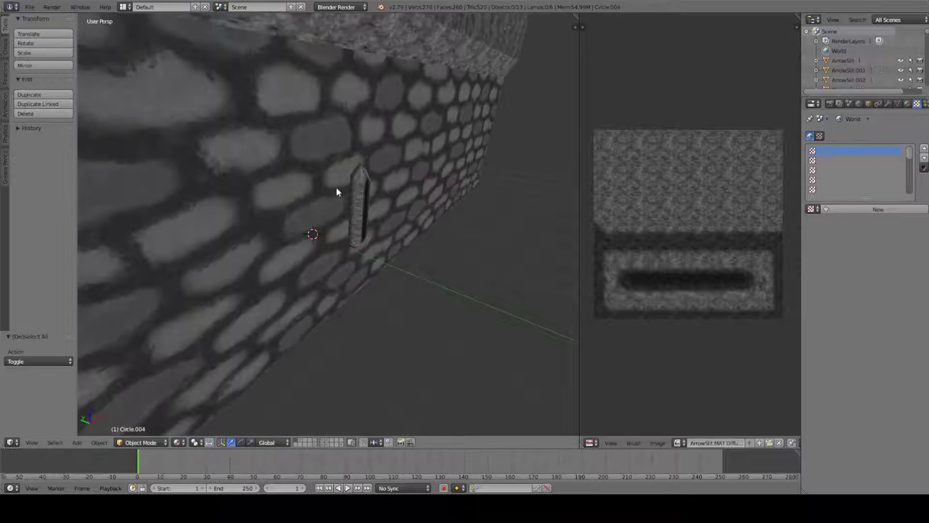
middle_drag(336, 187, 448, 42)
key(a)
key(a)
key(b)
drag(450, 46, 510, 176)
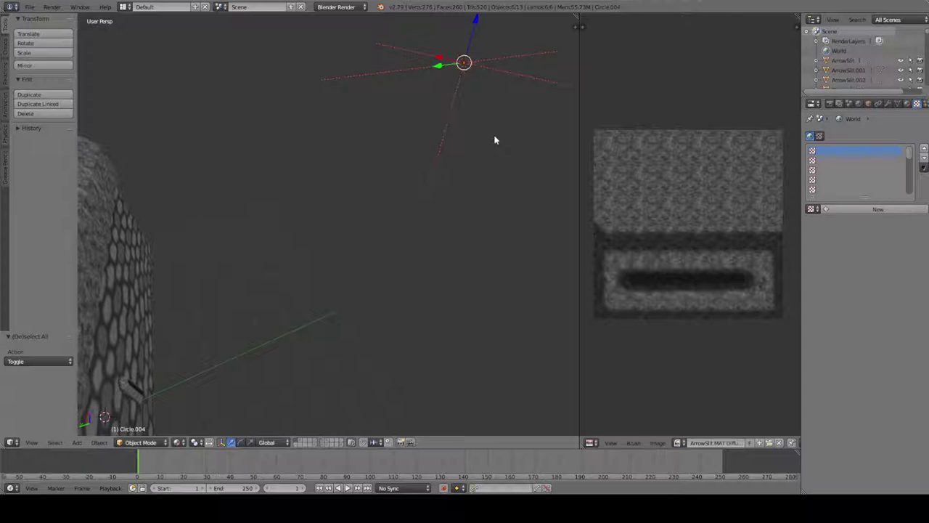
key(ctrl+c)
key(2)
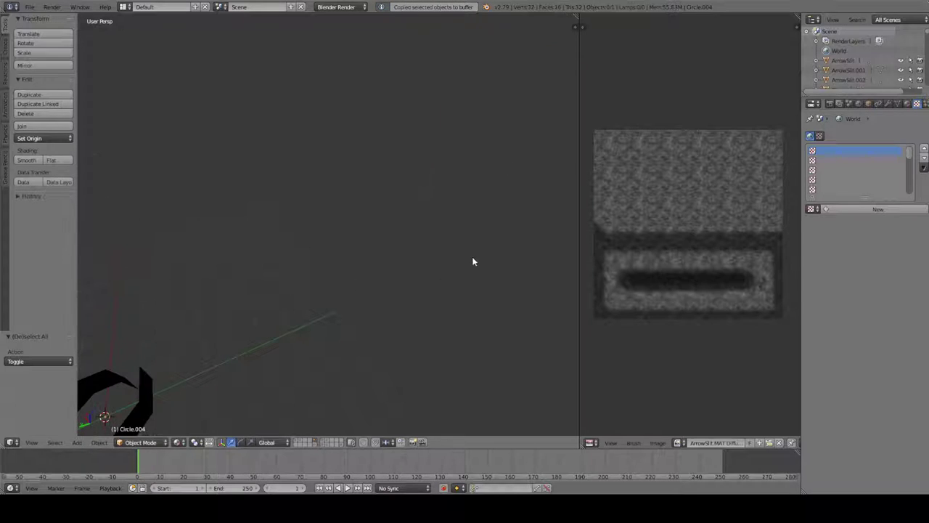
key(ctrl+v)
key(KP_Decimal)
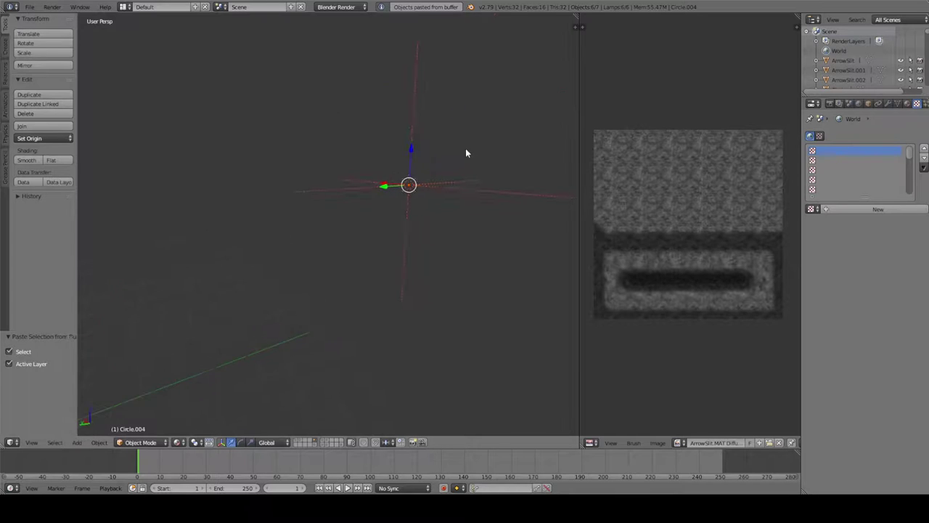
middle_drag(466, 154, 448, 179)
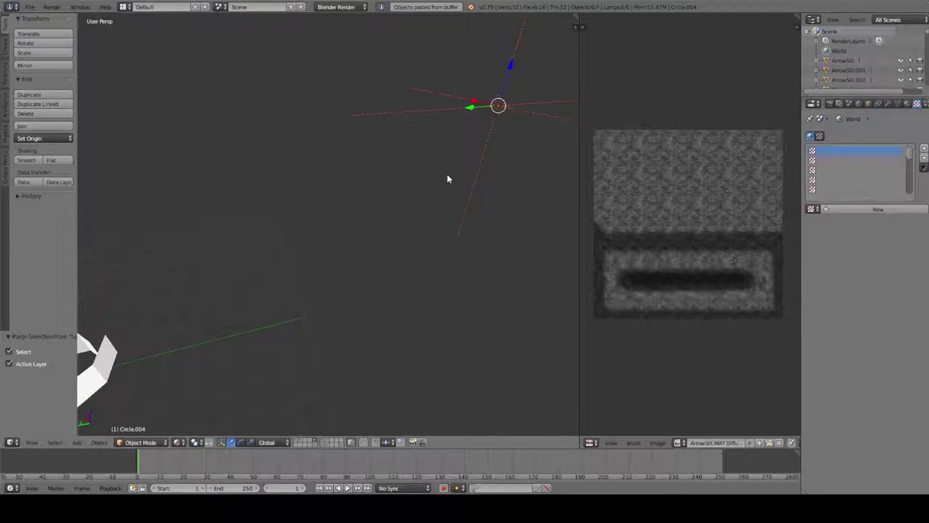
key(ctrl+z)
key(shift+a)
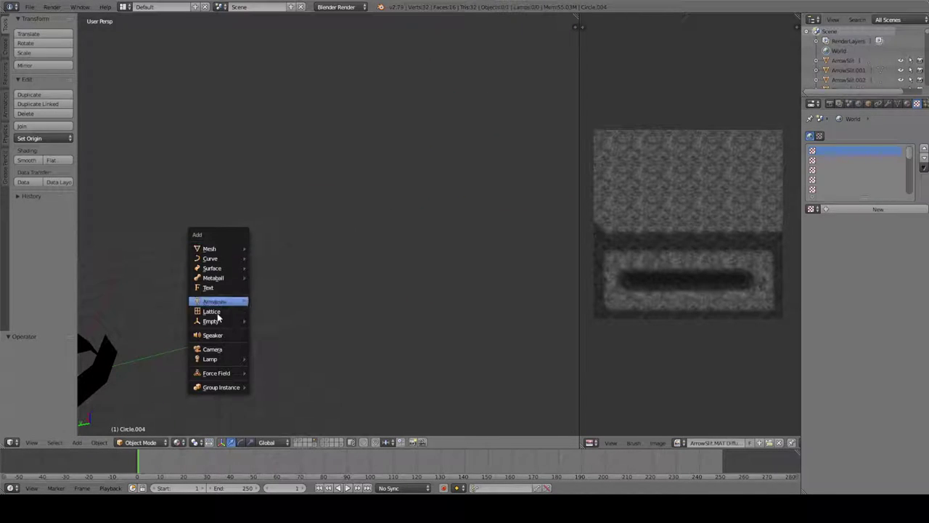
Step: Add a sun lamp and move it up and away from the ring
mouse_move(232, 358)
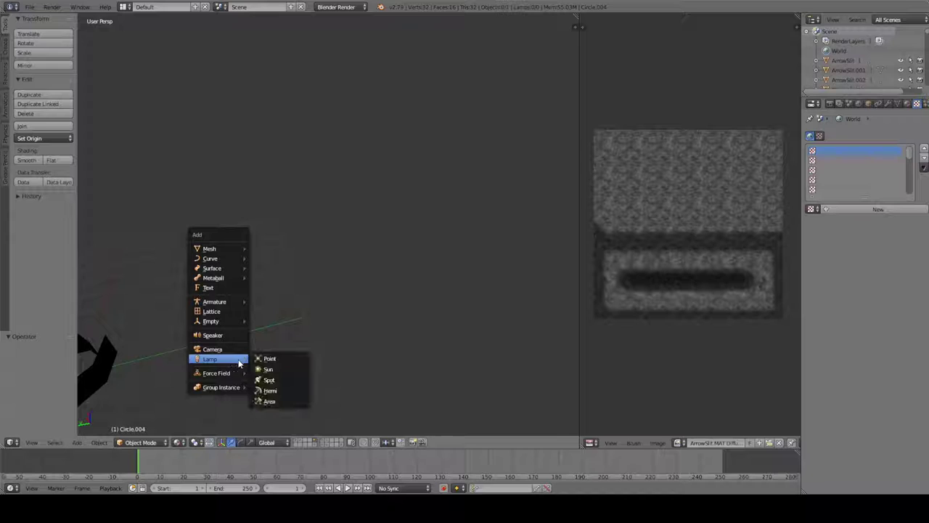
click(275, 376)
middle_drag(256, 313, 205, 285)
key(g)
click(551, 95)
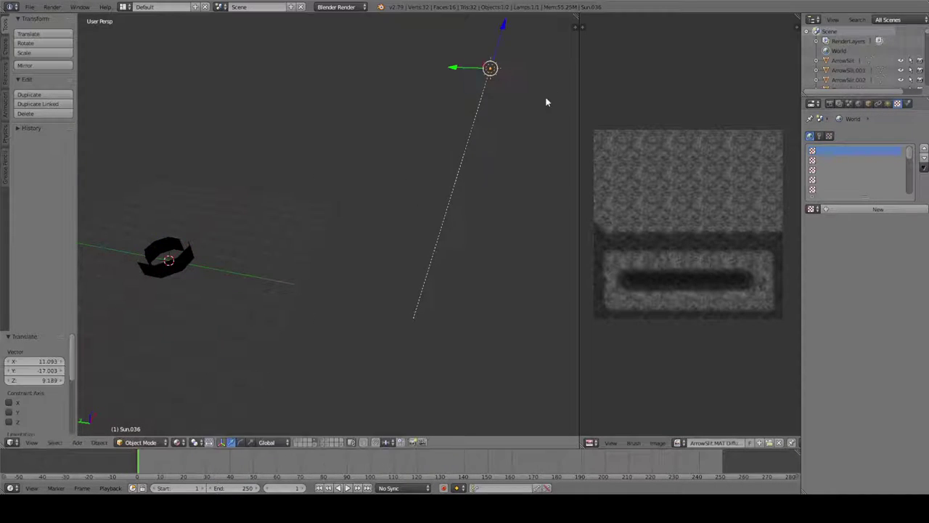
Step: Duplicate the sun lamp in place and tilt the copy 18° on Y
key(shift+d)
right_click(510, 161)
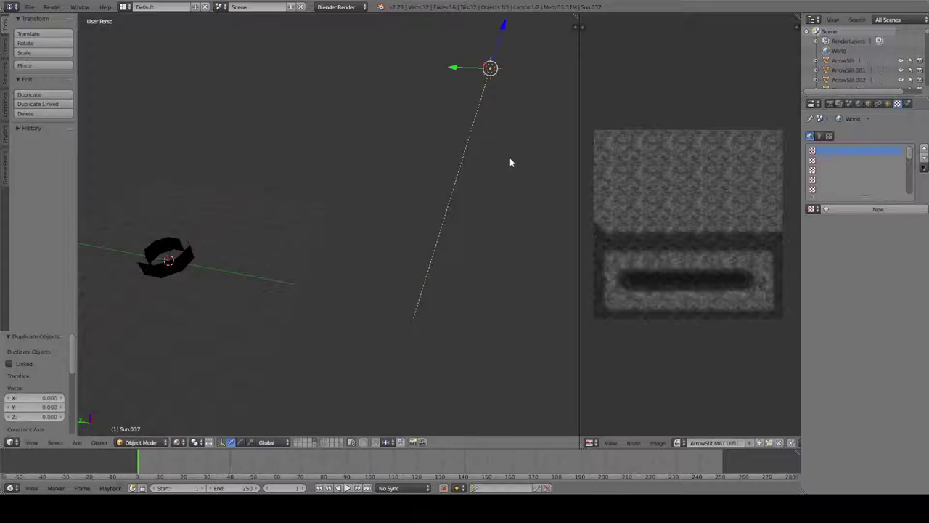
key(r)
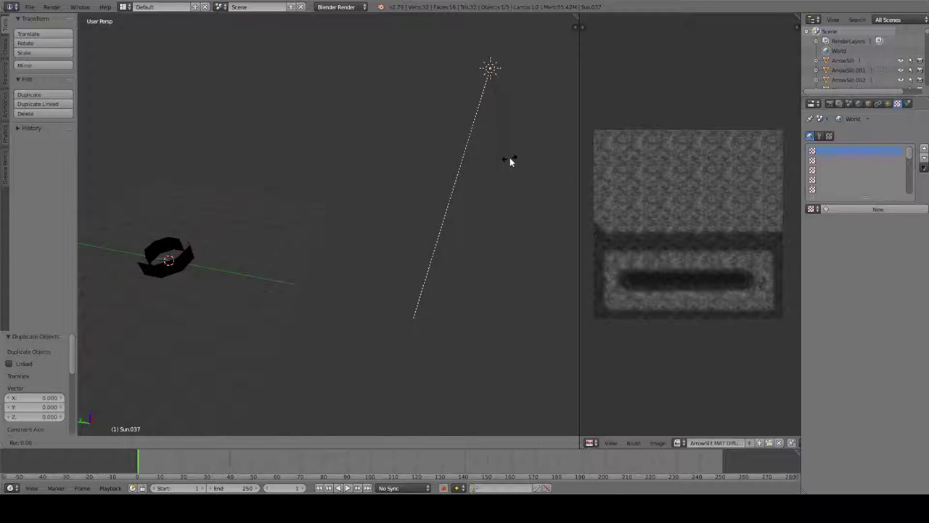
text(y18)
key(Return)
Step: Box-select the sun lamp, duplicate it in place, and rotate it 90° around X
key(a)
key(b)
drag(455, 45, 546, 176)
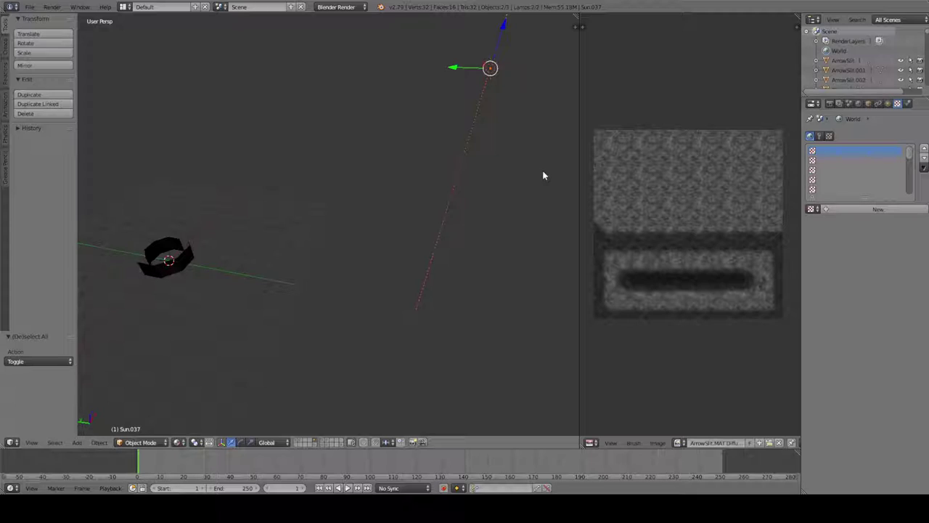
key(g)
key(Escape)
key(shift+d)
key(Escape)
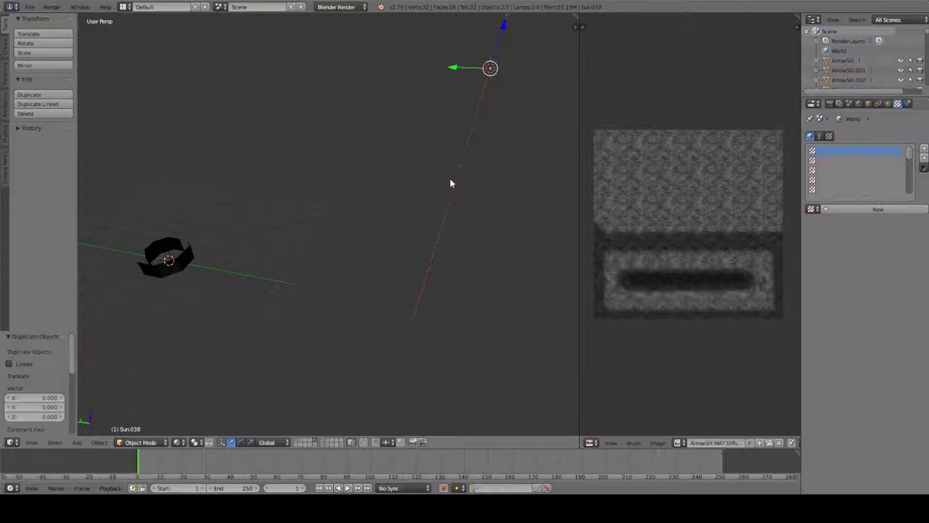
text(r)
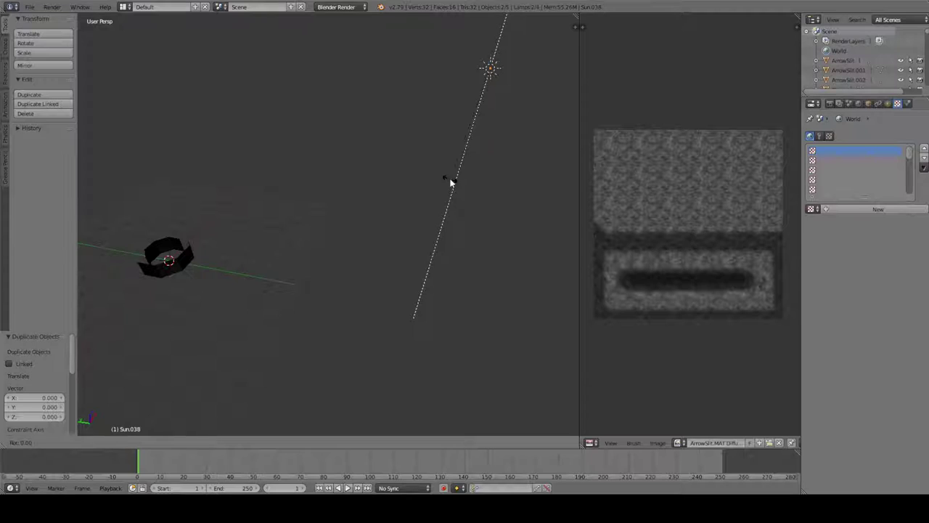
text(x90)
key(Return)
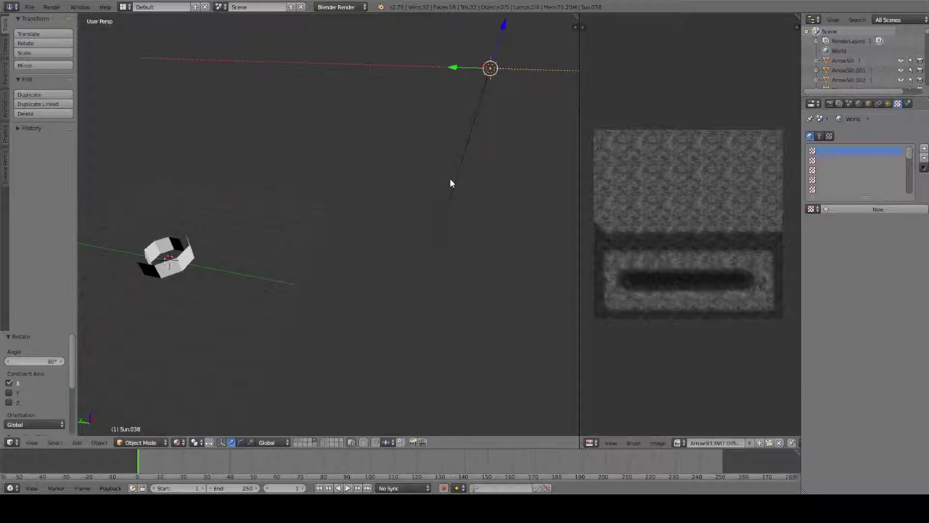
Step: Duplicate that sun in place and turn the copy 90° around Z
key(shift+d)
key(Escape)
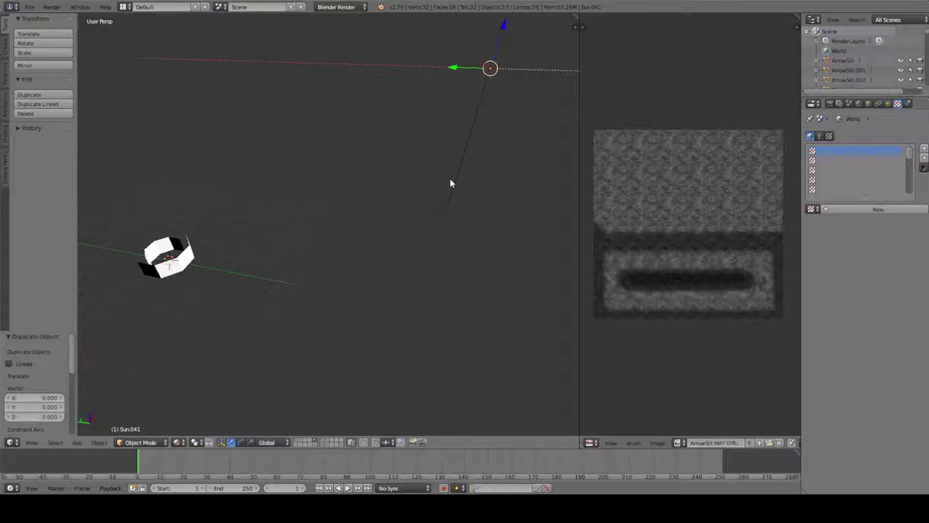
key(r)
text(z90)
key(Return)
Step: Deselect, frame the wall piece from above, and bring up the viewport shading options
key(a)
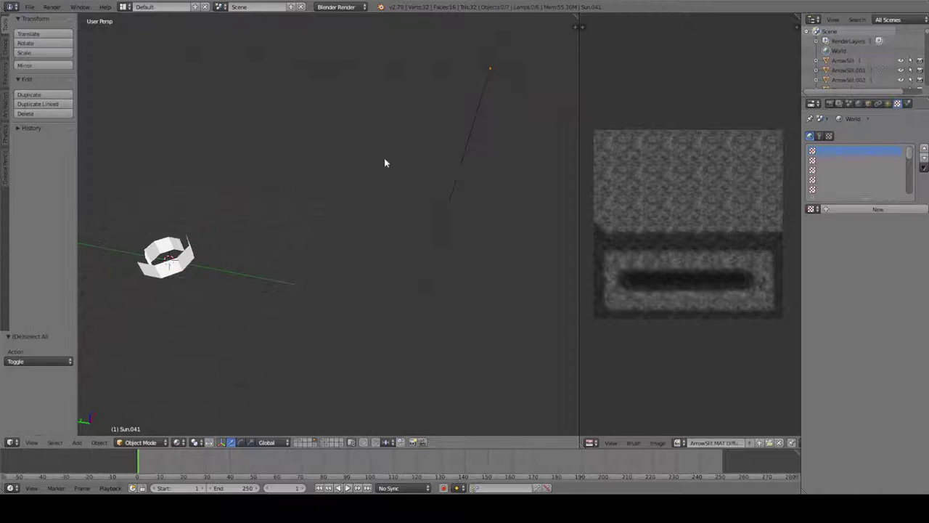
key(Home)
middle_drag(436, 119, 655, 228)
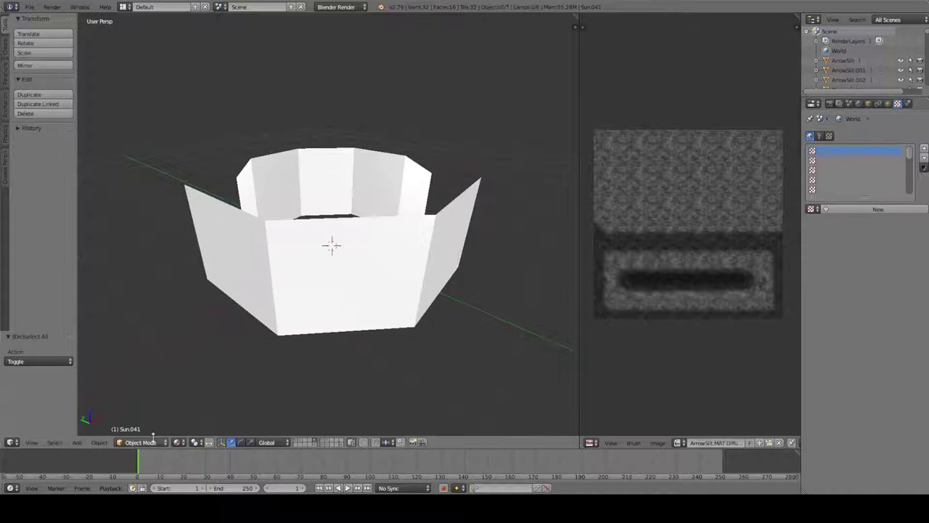
click(177, 442)
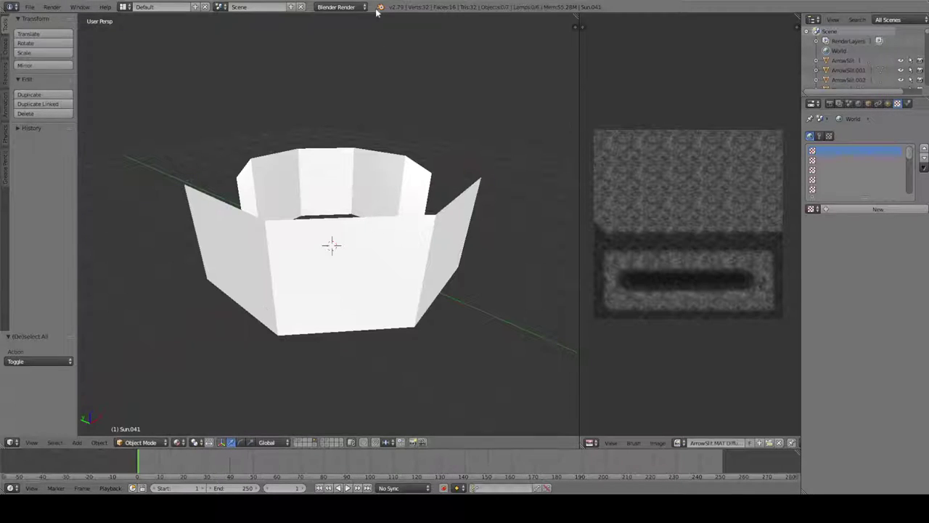
Step: Select Circle.004 and switch off Backface Culling under Shading in the viewport side panel
click(354, 7)
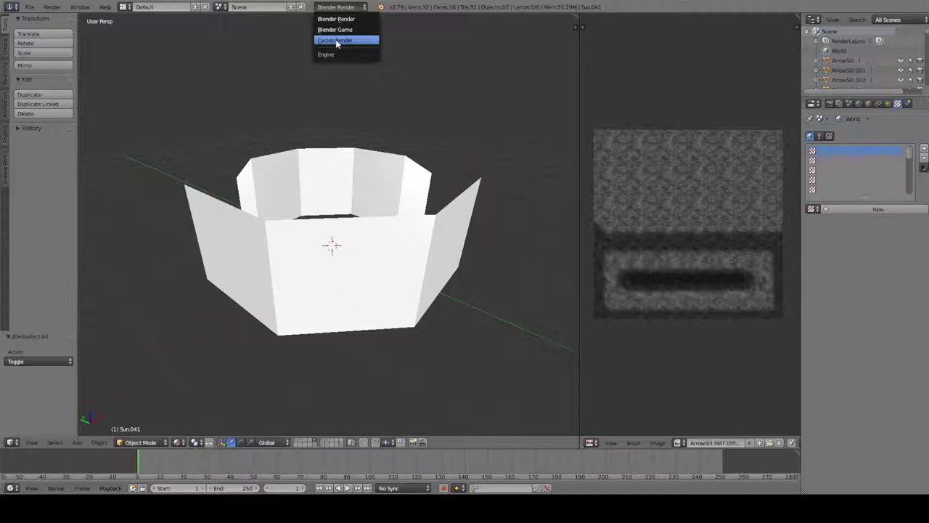
key(KP_Decimal)
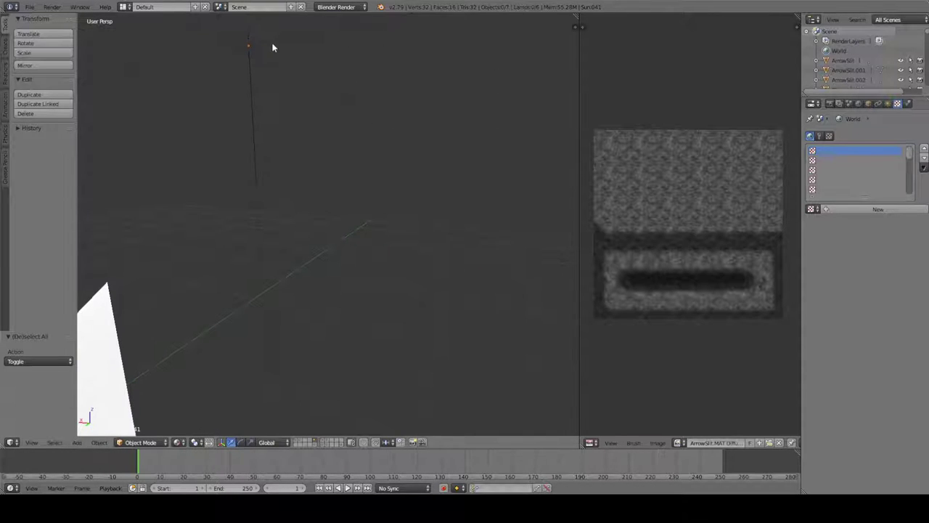
middle_drag(344, 93, 313, 210)
right_click(322, 201)
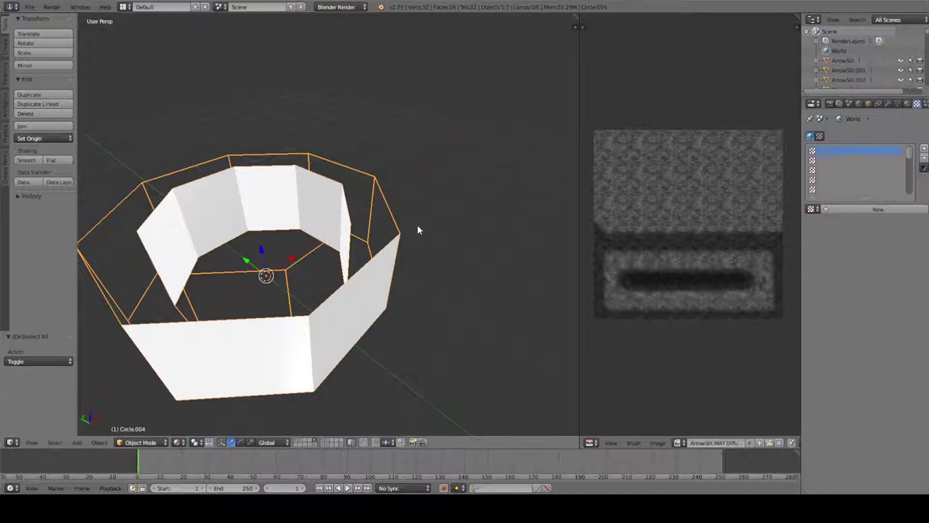
key(n)
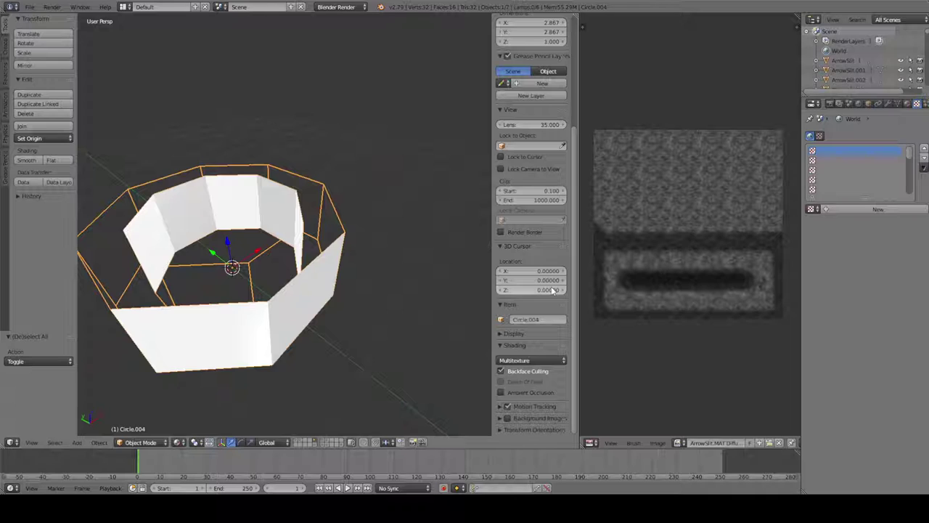
click(502, 370)
click(502, 371)
click(502, 371)
click(502, 371)
click(503, 371)
click(502, 370)
Step: In Edit Mode, fill the first gap in the wall piece with a face from four vertices
key(n)
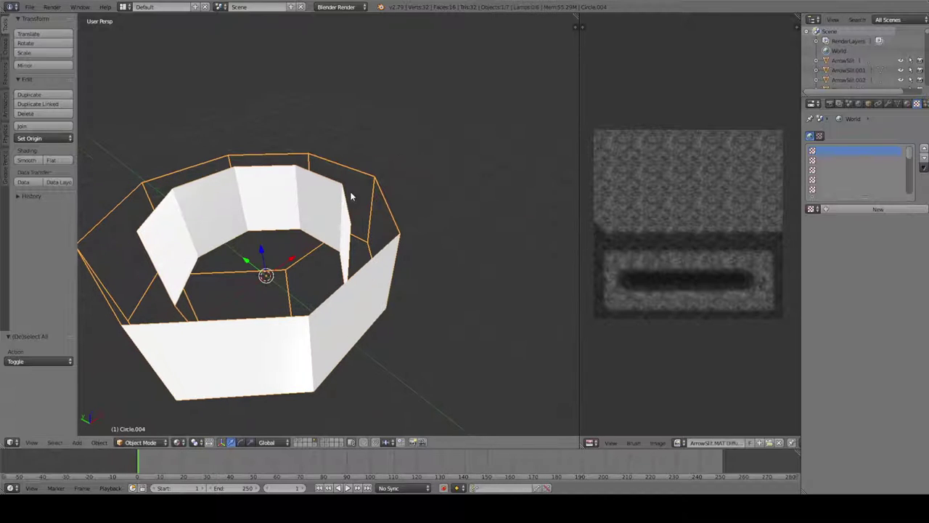
key(Tab)
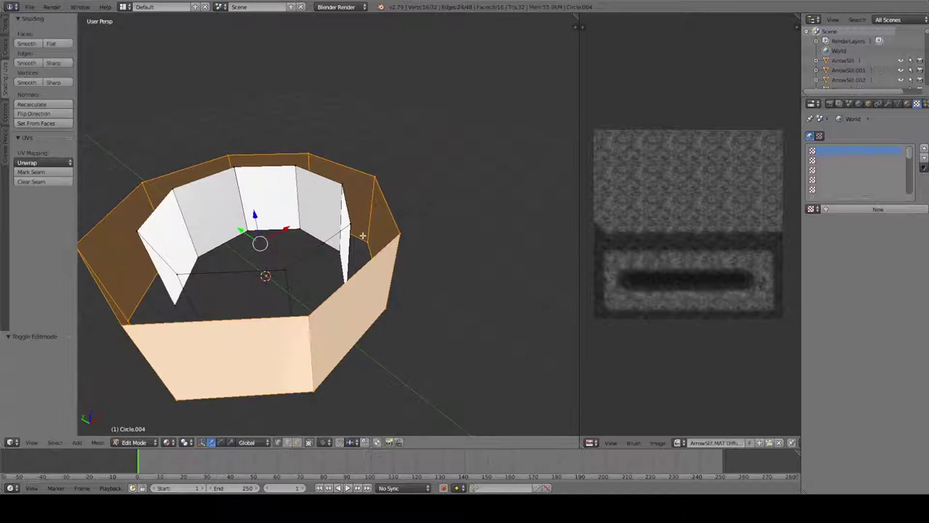
right_click(347, 203)
right_click(366, 177)
shift+right_click(370, 172)
shift+right_click(397, 236)
key(f)
Step: Fill the remaining top rim gaps with new faces from the rim vertices
right_click(343, 183)
shift+right_click(375, 176)
shift+right_click(306, 155)
shift+right_click(276, 154)
key(f)
key(a)
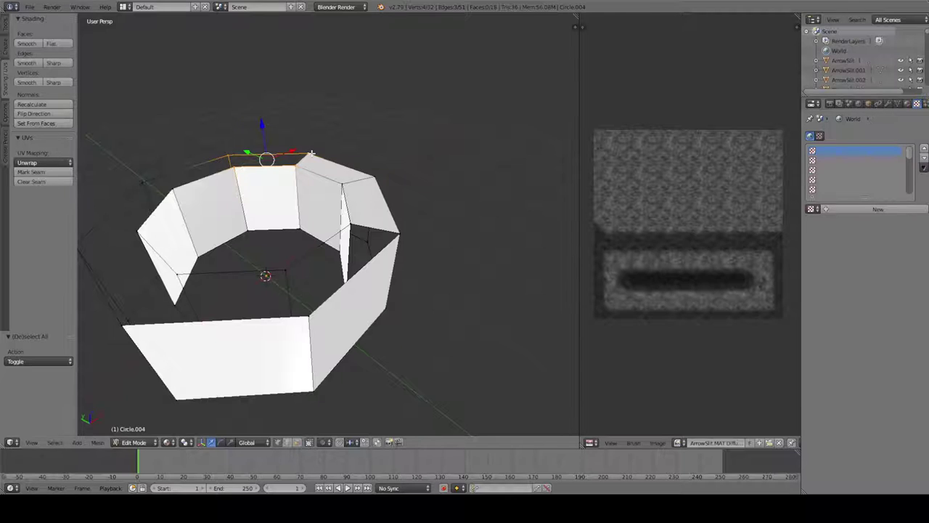
key(f)
key(a)
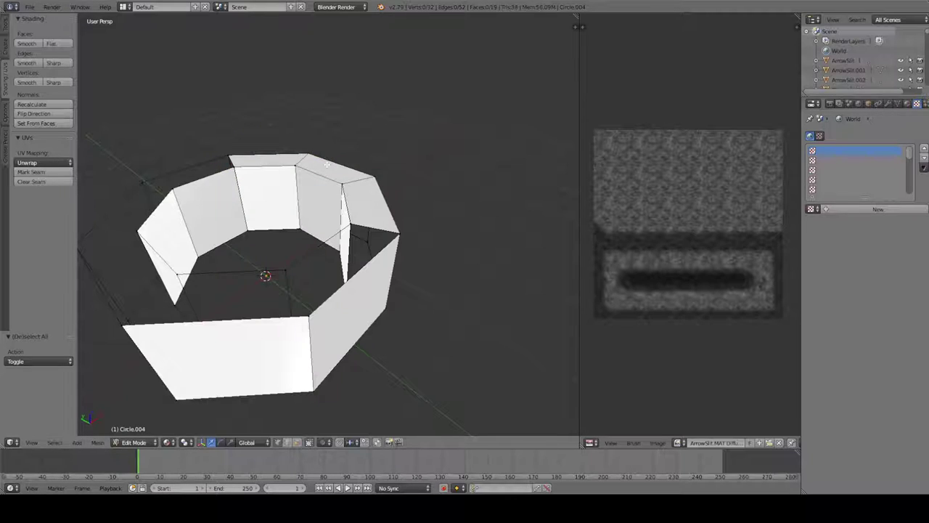
Step: Try a loop cut on a face, undo it, and clear the mesh selection
key(ctrl+r)
key(Escape)
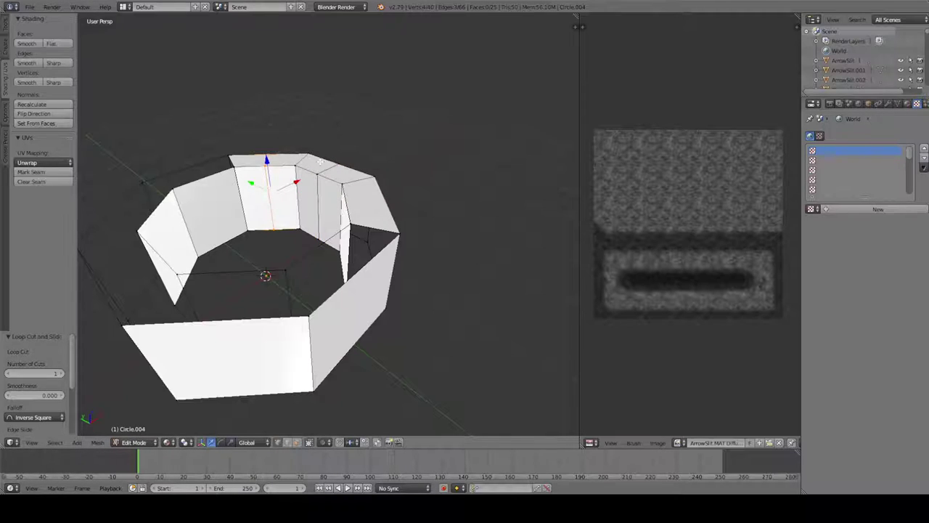
key(ctrl+z)
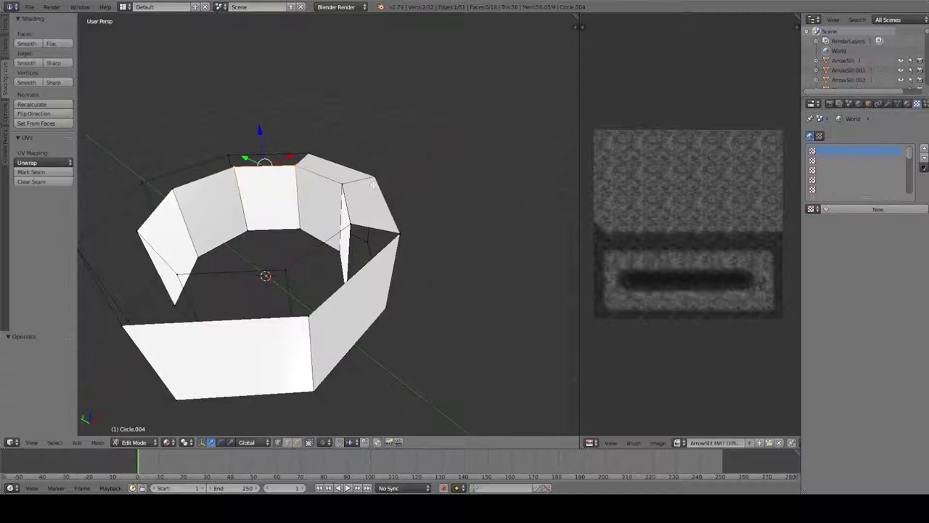
alt+right_click(372, 185)
shift+right_click(370, 206)
shift+right_click(369, 207)
key(a)
Step: Return to Object Mode and show the notched tower's layer, orbiting around it
key(Tab)
key(a)
key(space)
key(Escape)
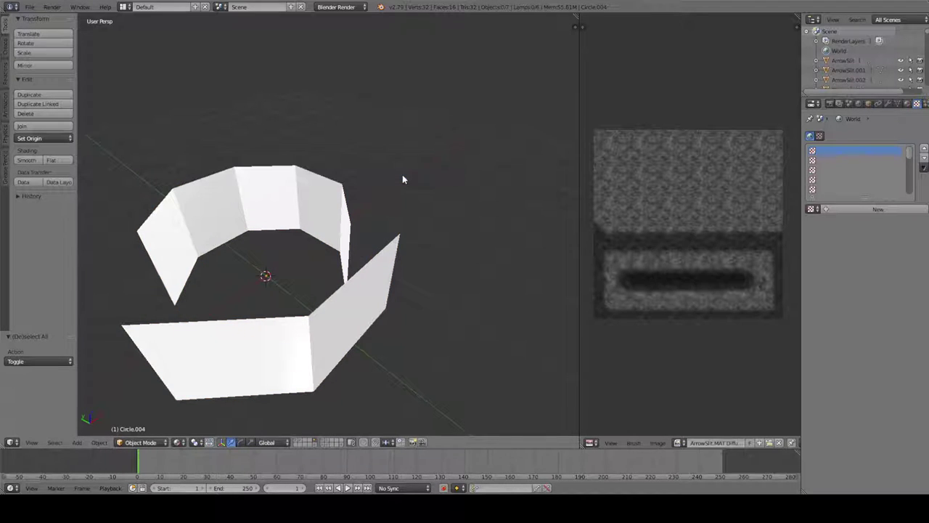
click(324, 444)
middle_drag(363, 326, 315, 269)
Step: Show the textured crenellated wall's layer and orbit to view the whole wall
scroll(315, 269, down, 2)
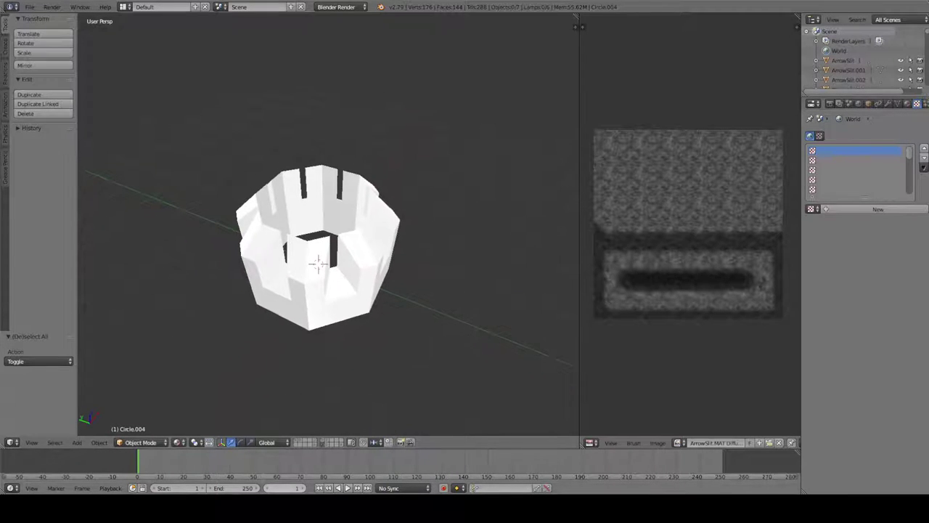
click(308, 442)
middle_drag(324, 300, 266, 224)
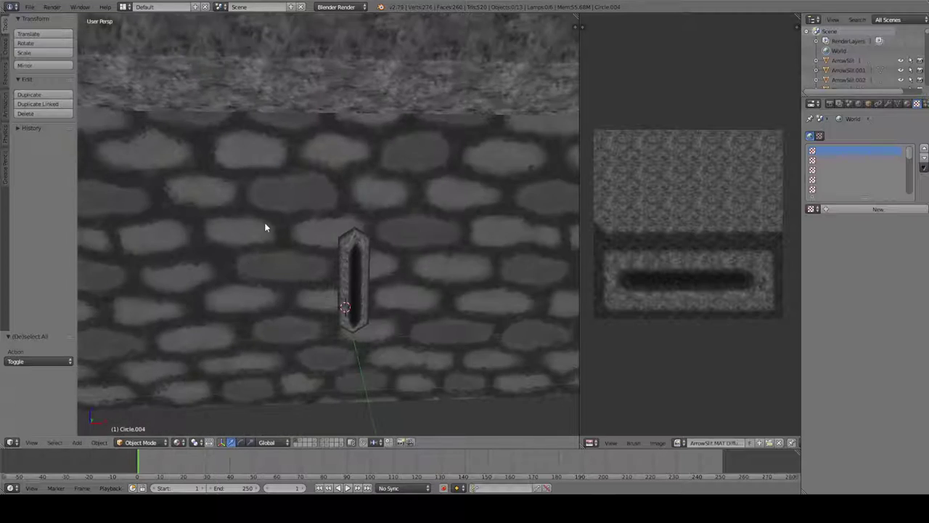
scroll(373, 276, down, 3)
middle_drag(374, 276, 350, 307)
key(x)
click(29, 7)
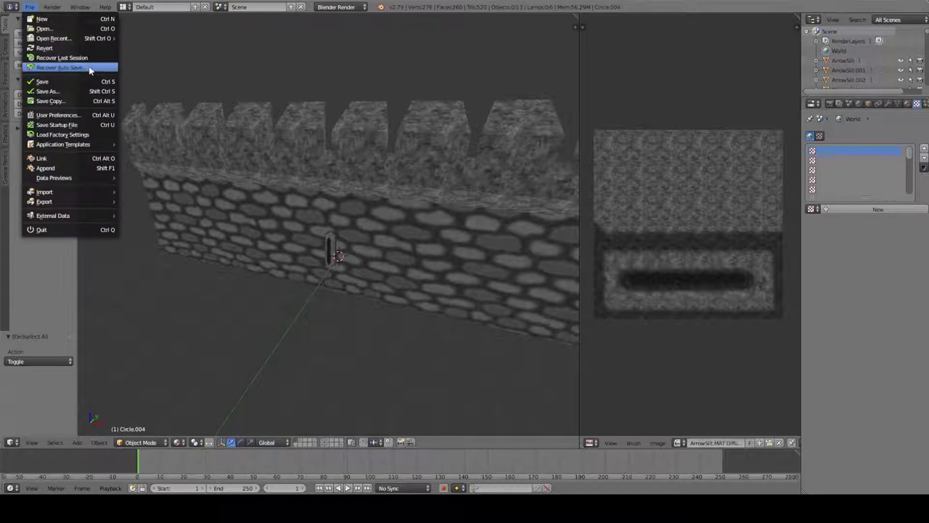
mouse_move(85, 41)
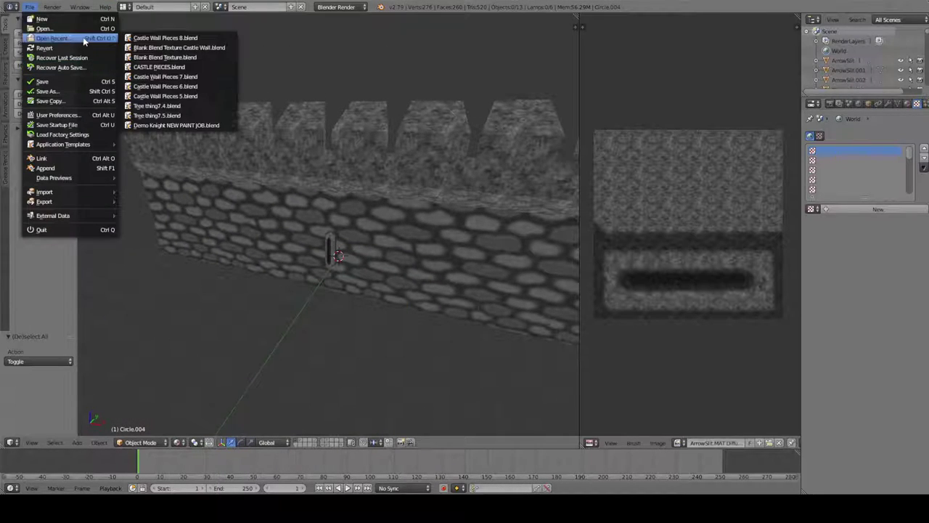
Step: Open CASTLE PIECES.blend, show the gate-and-towers layer, and delete the right tower
click(176, 66)
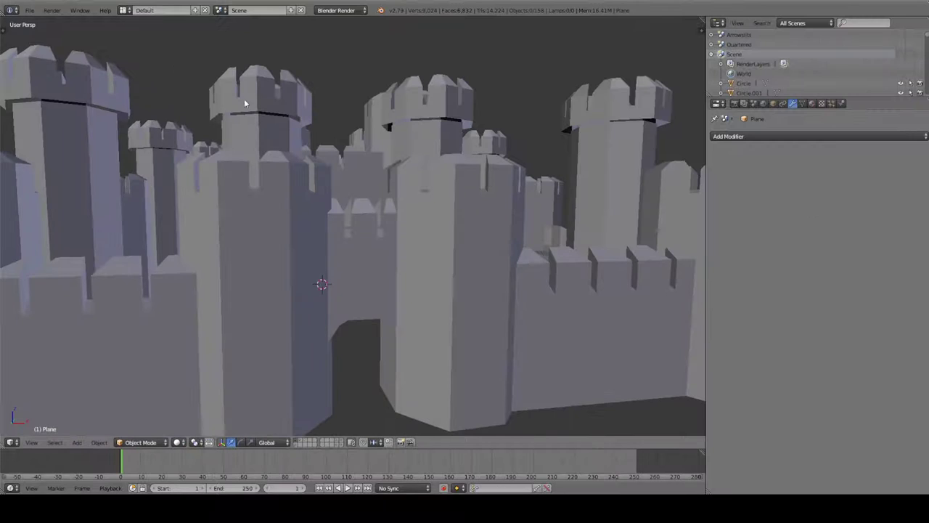
middle_drag(282, 119, 402, 279)
scroll(402, 279, up, 5)
click(303, 442)
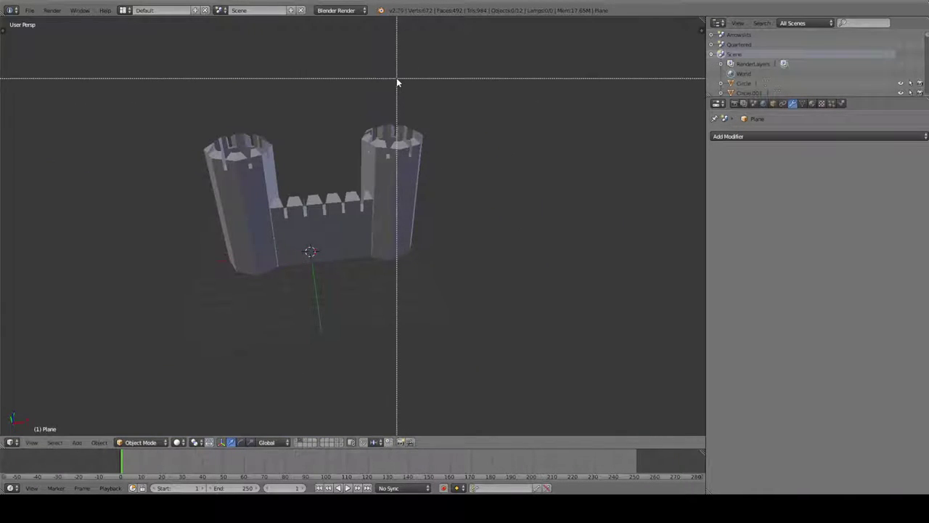
drag(396, 78, 441, 387)
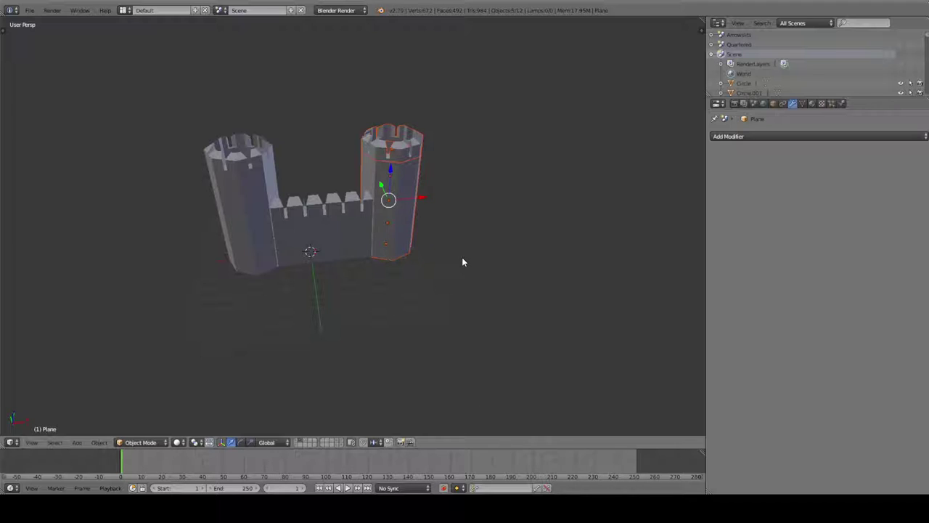
key(x)
click(462, 257)
Step: Duplicate the castle wall, raising one copy 1 on Z and sliding another along X
middle_drag(450, 291, 365, 260)
right_click(365, 260)
middle_drag(418, 326, 423, 276)
scroll(302, 279, up, 4)
middle_drag(301, 279, 394, 263)
key(shift+d)
text(z1)
key(Return)
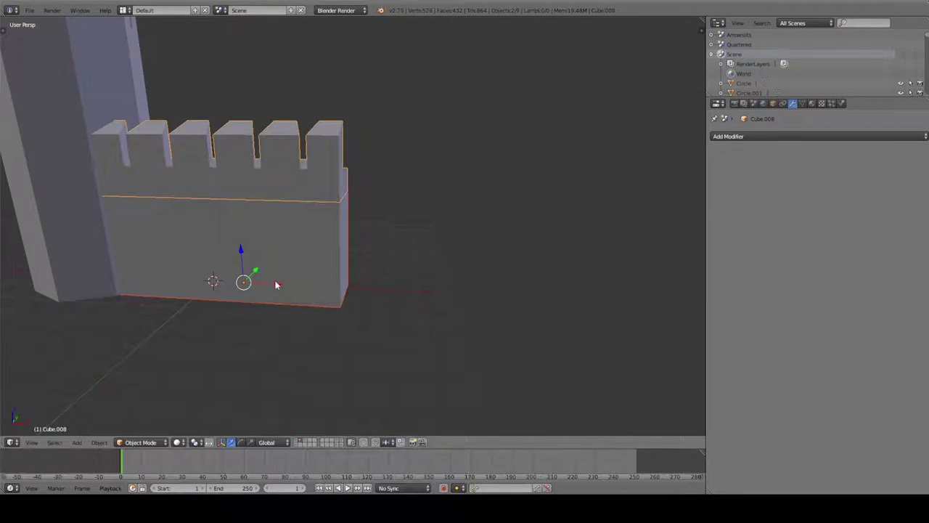
key(shift+d)
key(x)
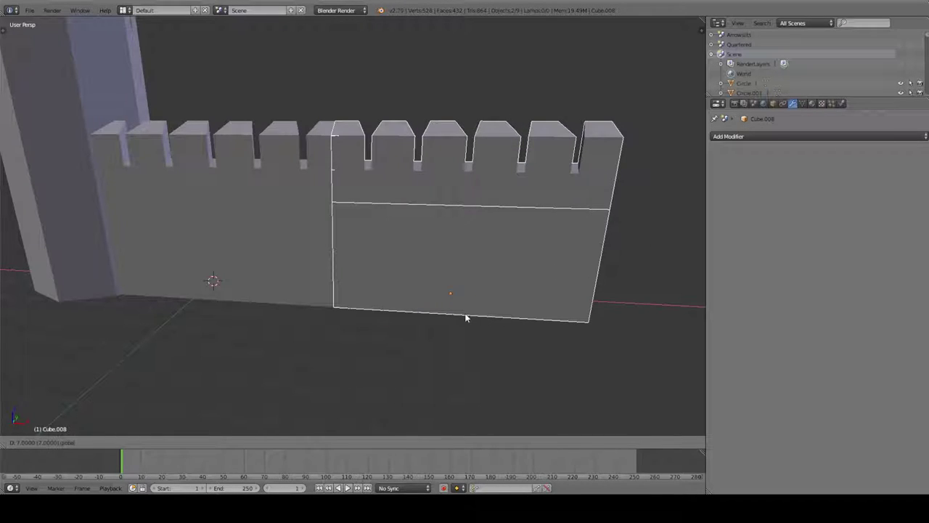
click(456, 312)
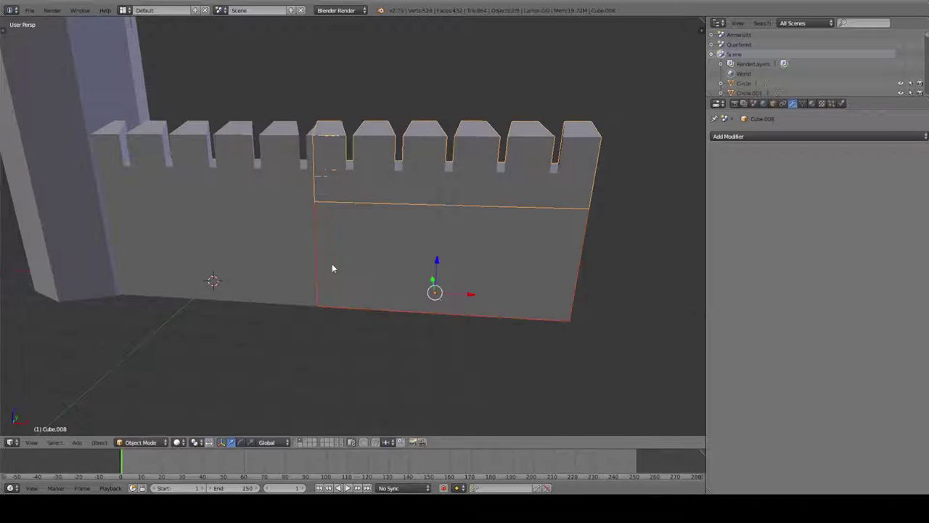
Step: Inspect the duplicated wall from several angles, then delete the Cube.008 wall section
middle_drag(328, 266, 369, 276)
scroll(355, 240, up, 5)
middle_drag(342, 202, 347, 297)
scroll(326, 191, down, 3)
scroll(467, 302, up, 3)
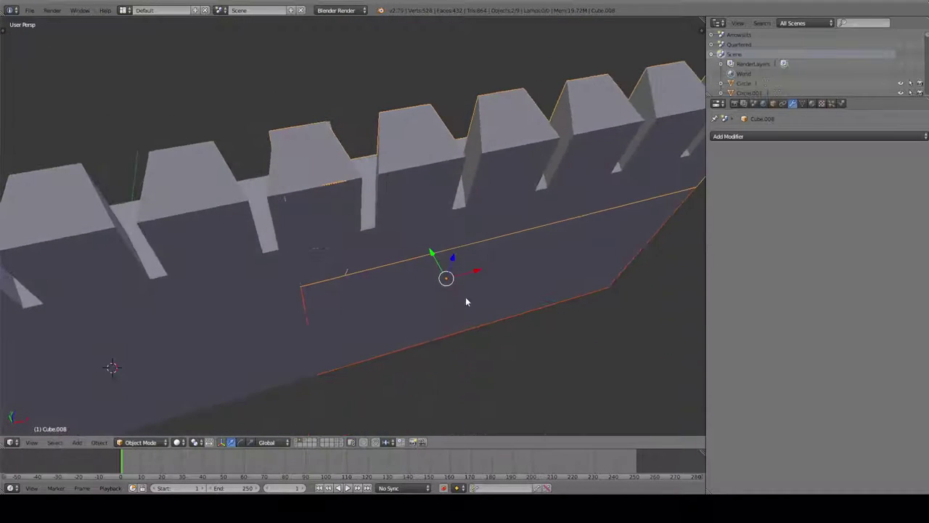
key(g)
key(Escape)
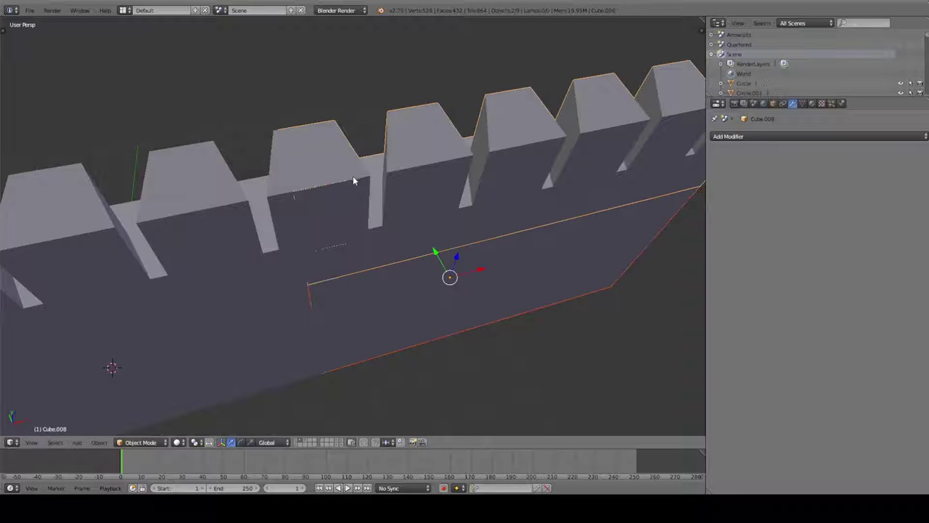
middle_drag(356, 179, 198, 157)
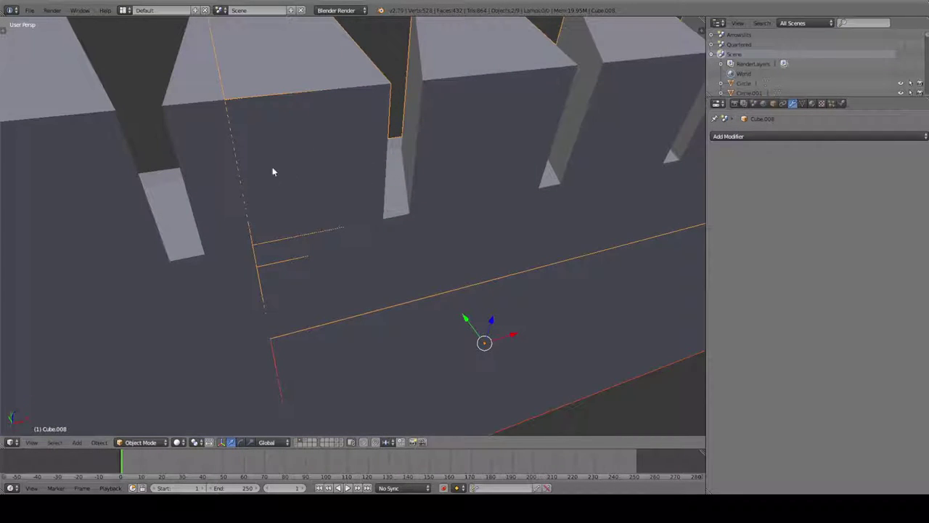
middle_drag(302, 173, 377, 199)
scroll(396, 345, down, 5)
middle_drag(396, 346, 321, 376)
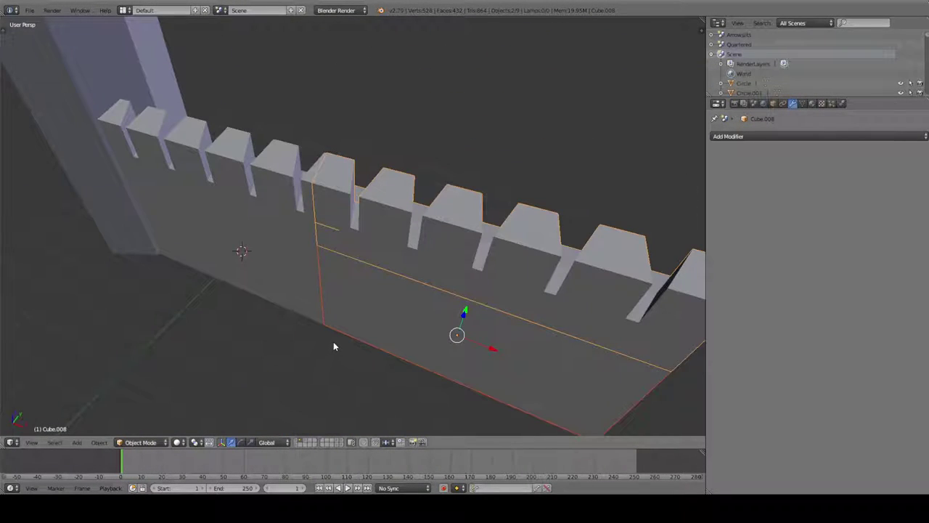
key(x)
click(334, 345)
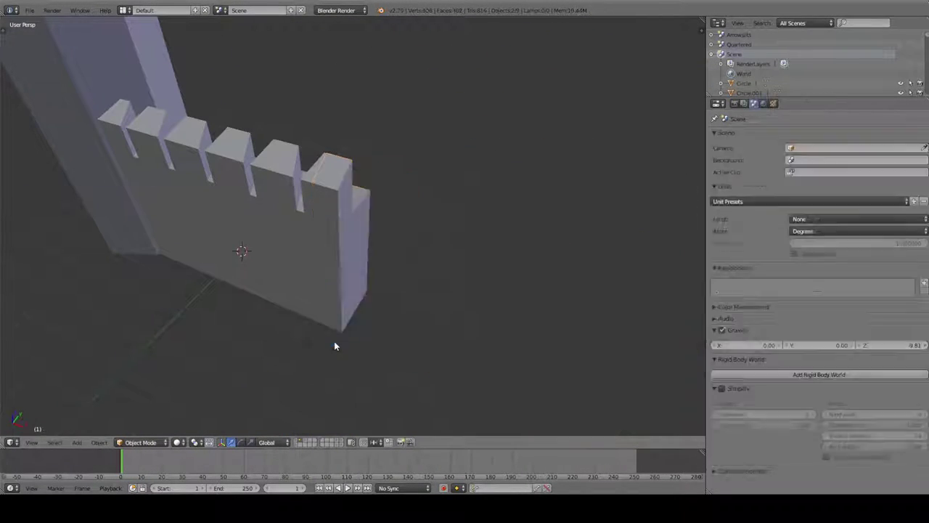
Step: Show all scene layers and inspect the castle, briefly editing the wall above the gate
click(298, 444)
middle_drag(284, 206, 503, 280)
scroll(304, 253, down, 10)
scroll(324, 211, up, 5)
click(363, 238)
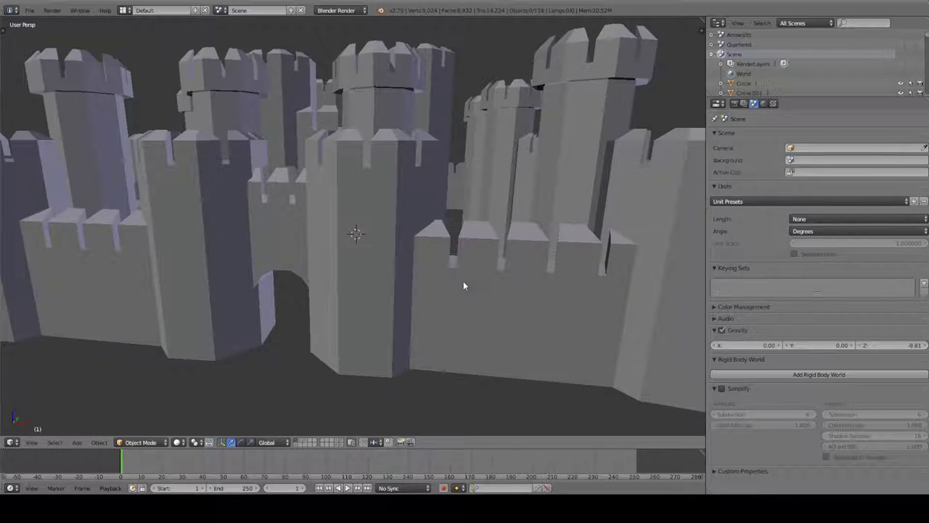
middle_drag(596, 266, 440, 300)
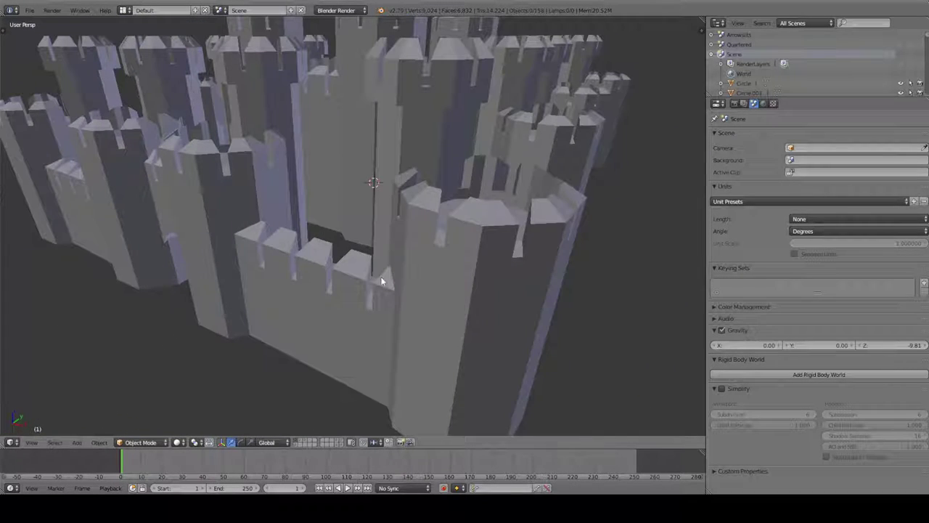
middle_drag(383, 280, 363, 258)
right_click(363, 258)
key(Tab)
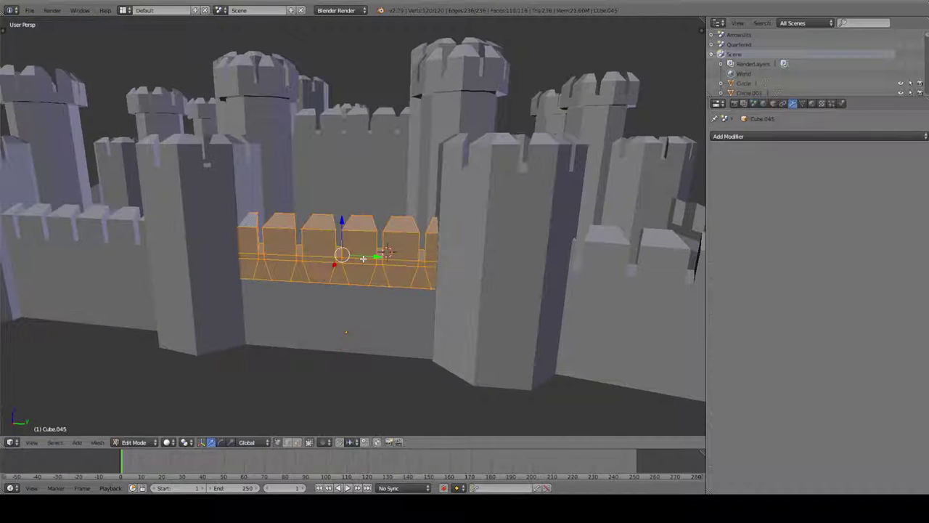
key(Tab)
key(a)
Step: Inspect the gate between the towers in Edit Mode, then pull back to the whole castle
middle_drag(376, 209, 338, 196)
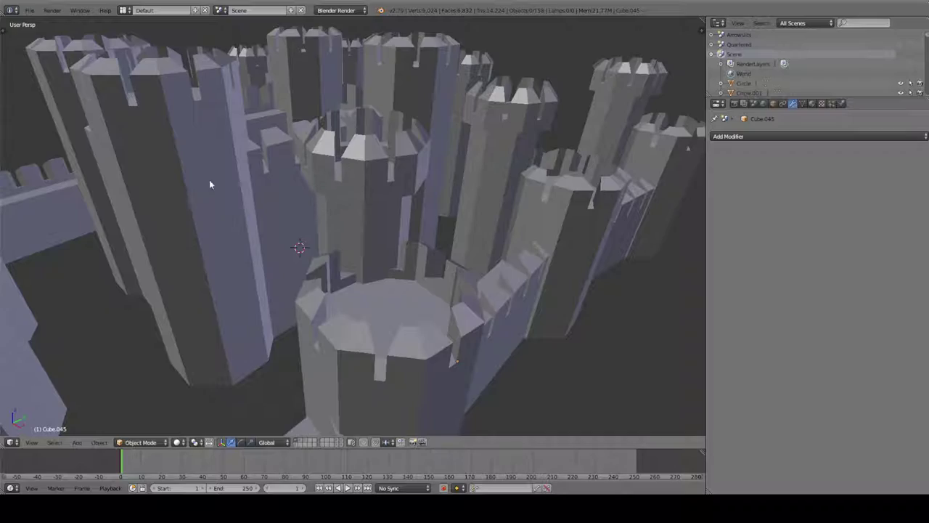
middle_drag(209, 183, 269, 264)
right_click(305, 232)
key(Tab)
scroll(309, 209, up, 5)
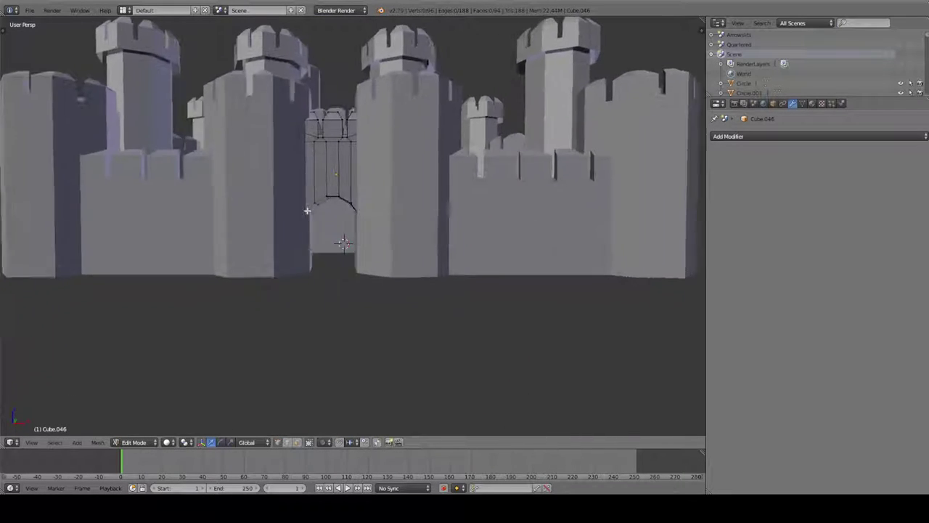
middle_drag(354, 199, 373, 149)
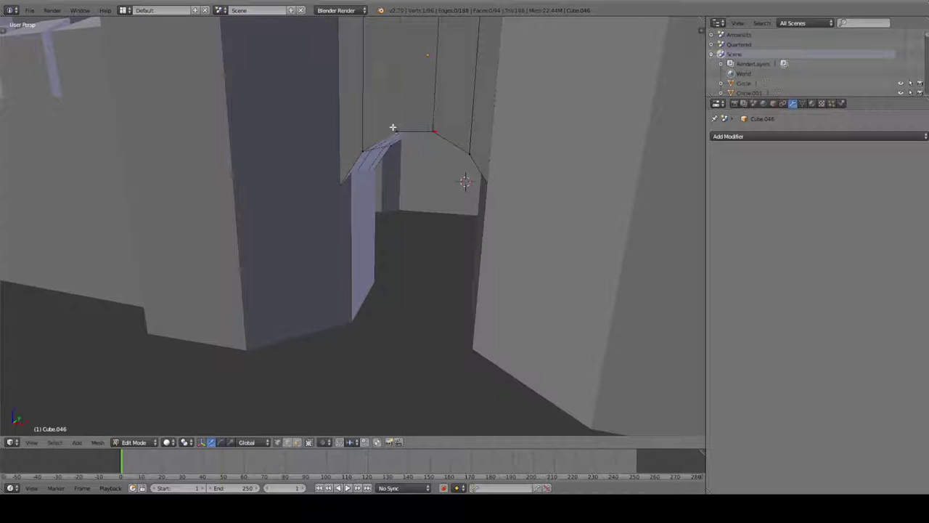
key(Tab)
middle_drag(491, 128, 398, 208)
scroll(392, 206, down, 10)
middle_drag(317, 279, 282, 94)
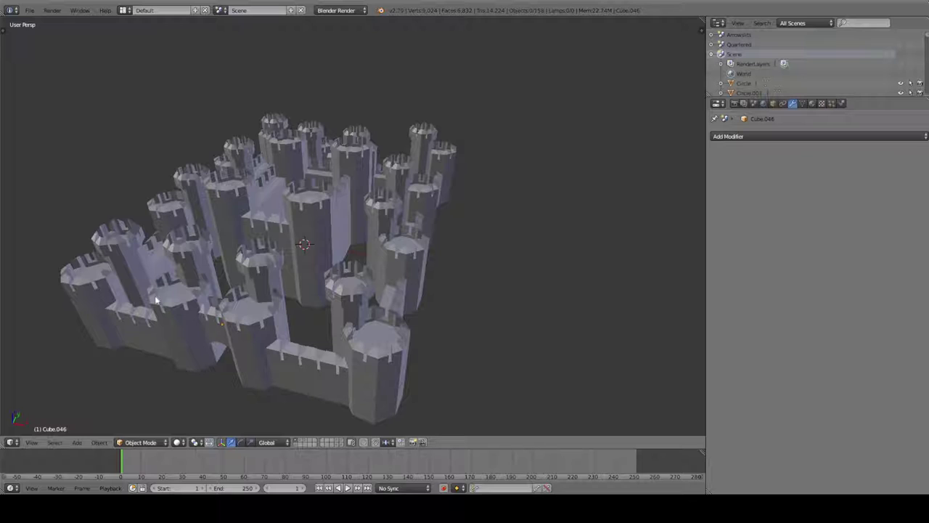
click(31, 12)
mouse_move(65, 41)
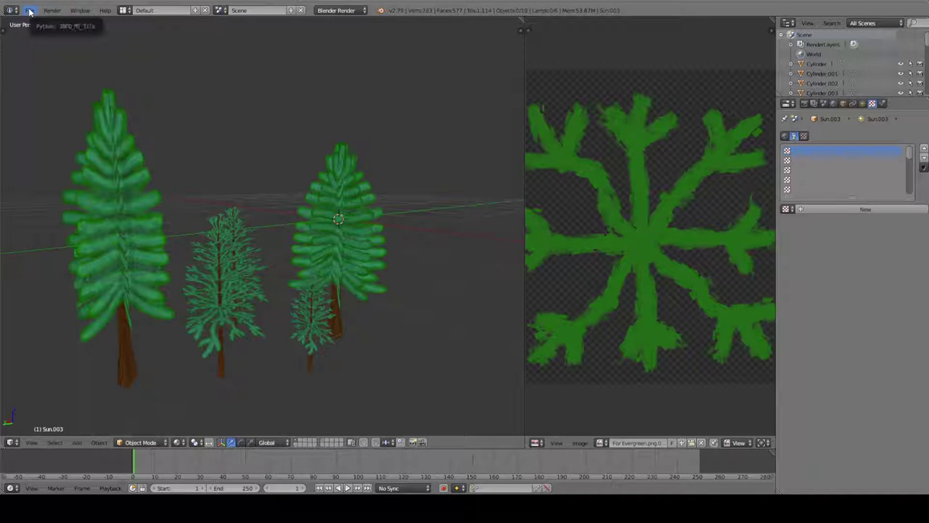
Step: Load Tree thing7.5.blend and inspect the central tree plane in Edit Mode
click(29, 11)
mouse_move(62, 42)
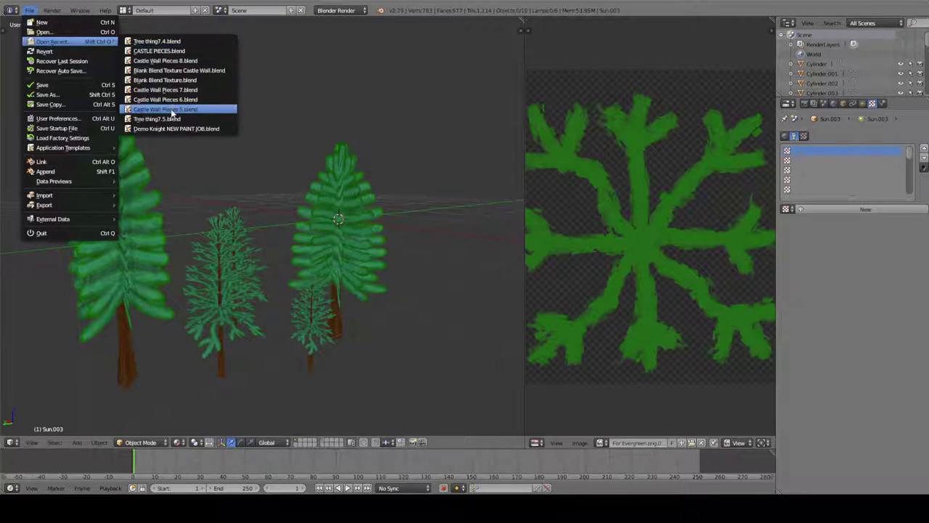
click(156, 118)
middle_drag(326, 222, 267, 151)
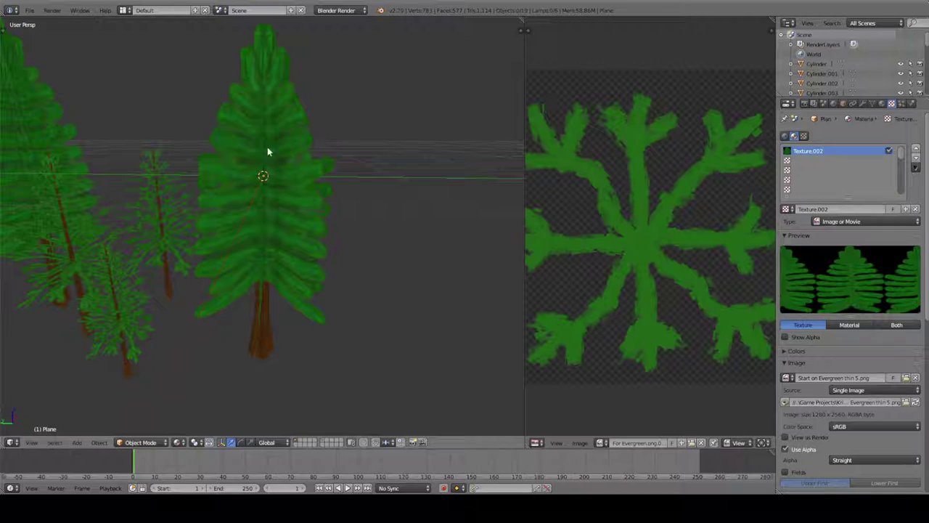
right_click(242, 200)
middle_drag(242, 199, 224, 244)
key(Tab)
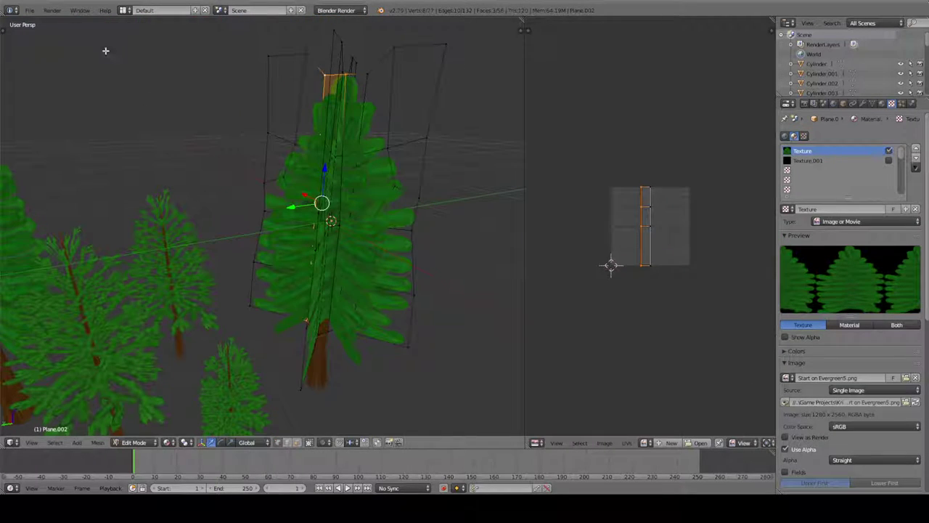
Step: Open Blank Blend Texture.blend from the recent files
click(29, 10)
mouse_move(79, 42)
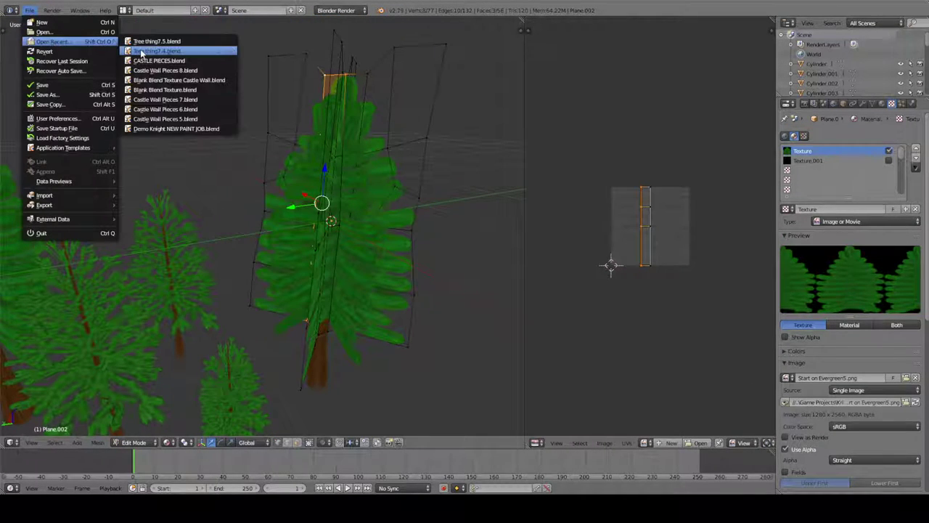
click(187, 90)
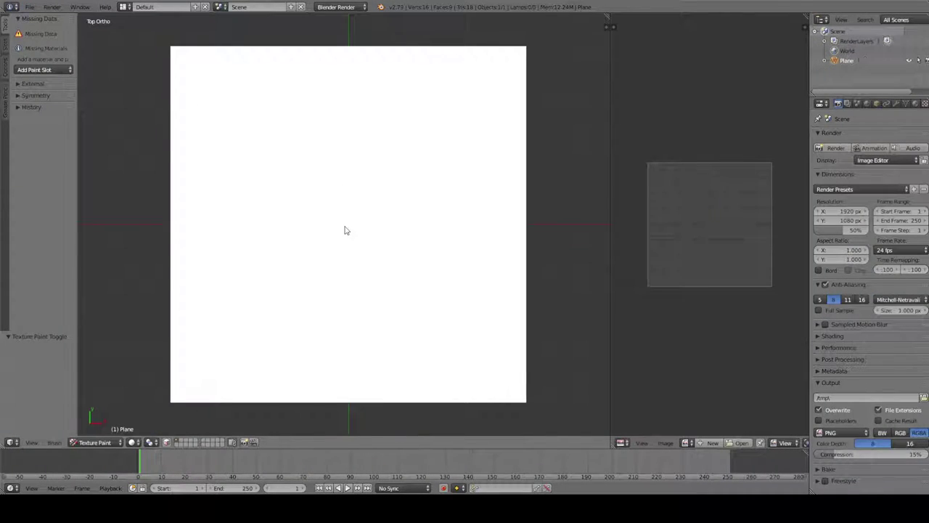
Step: Open Blank Blend Texture Castle Wall.blend from the recent files
key(Tab)
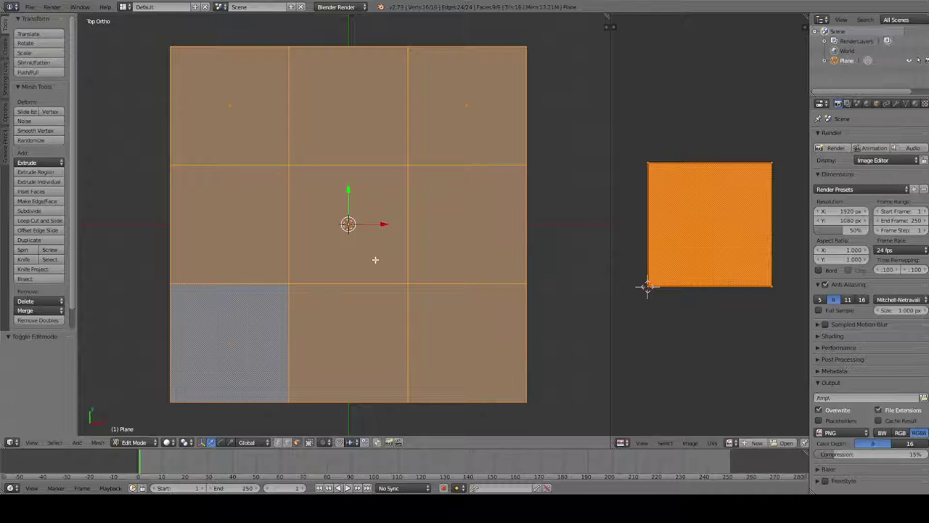
click(29, 6)
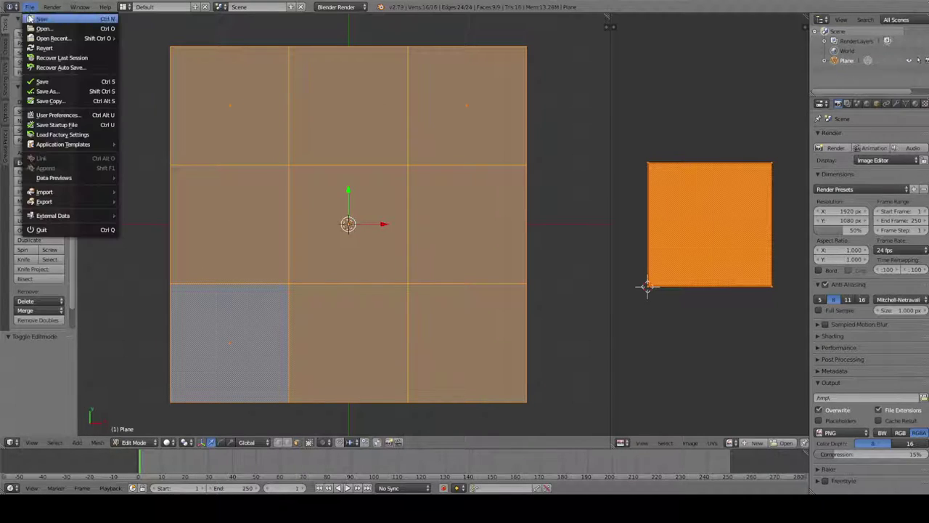
mouse_move(48, 36)
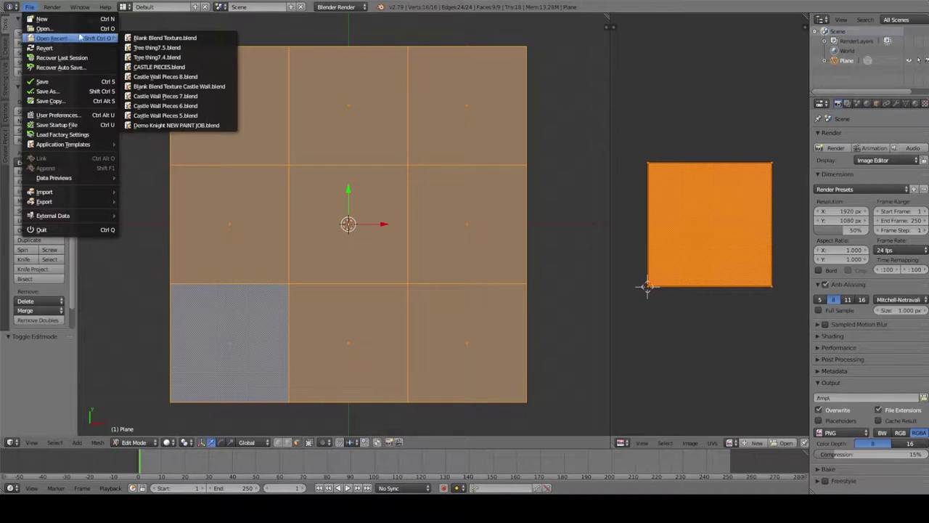
click(175, 85)
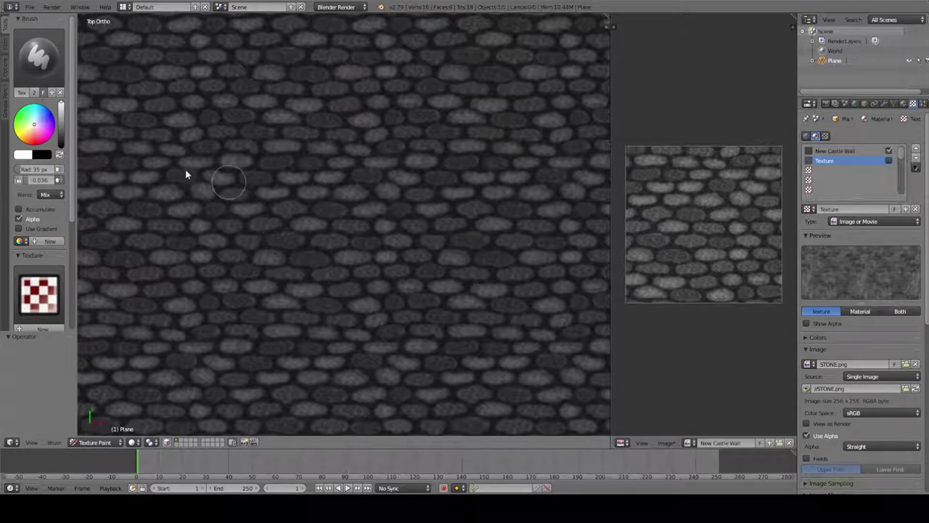
Step: Paint two test strokes on the stone texture and undo both
mouse_move(223, 190)
mouse_down()
mouse_move(232, 256)
mouse_move(201, 197)
mouse_move(301, 122)
mouse_move(145, 165)
mouse_up()
key(ctrl+z)
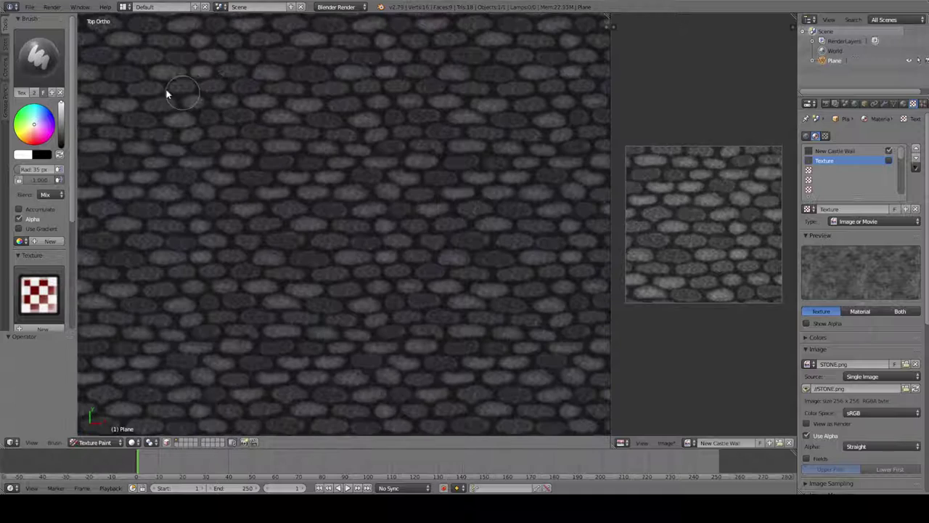
mouse_move(156, 74)
mouse_down()
mouse_move(198, 96)
mouse_move(286, 151)
mouse_up()
key(ctrl+z)
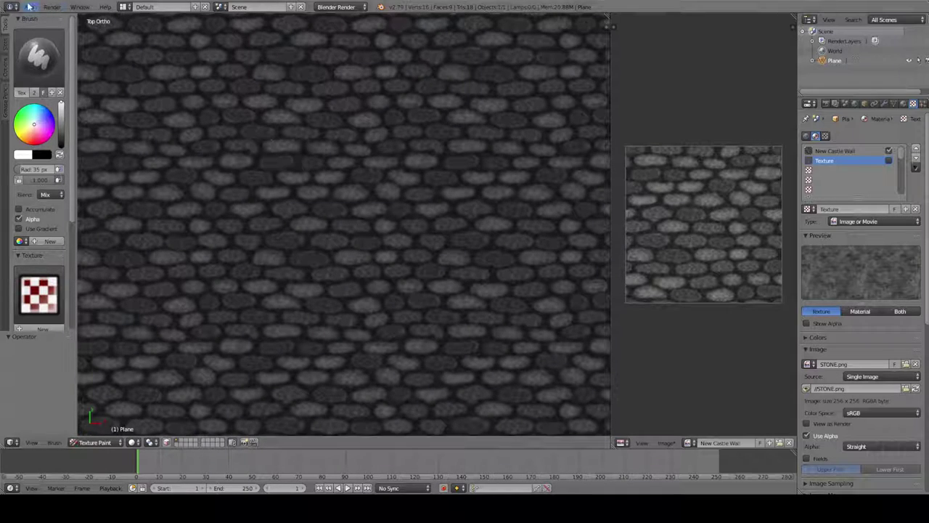
click(30, 7)
mouse_move(58, 38)
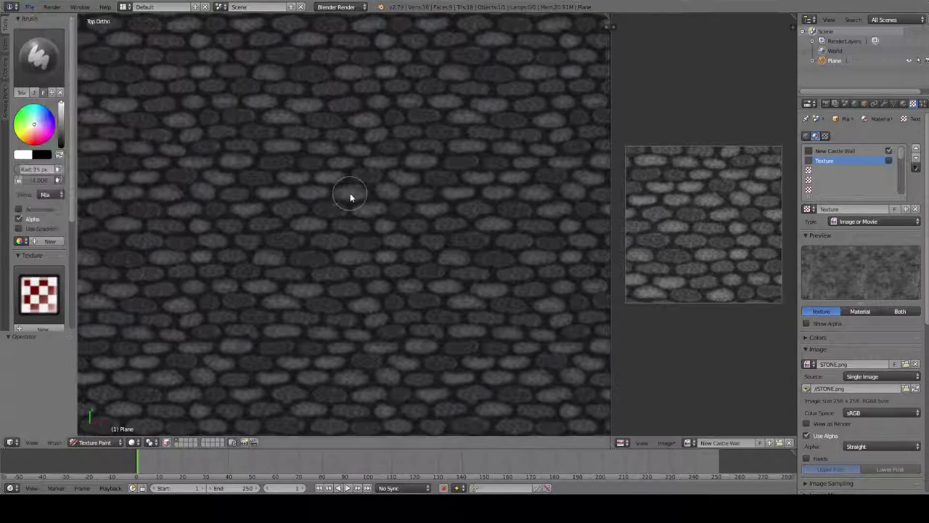
scroll(331, 305, up, 5)
scroll(334, 305, down, 5)
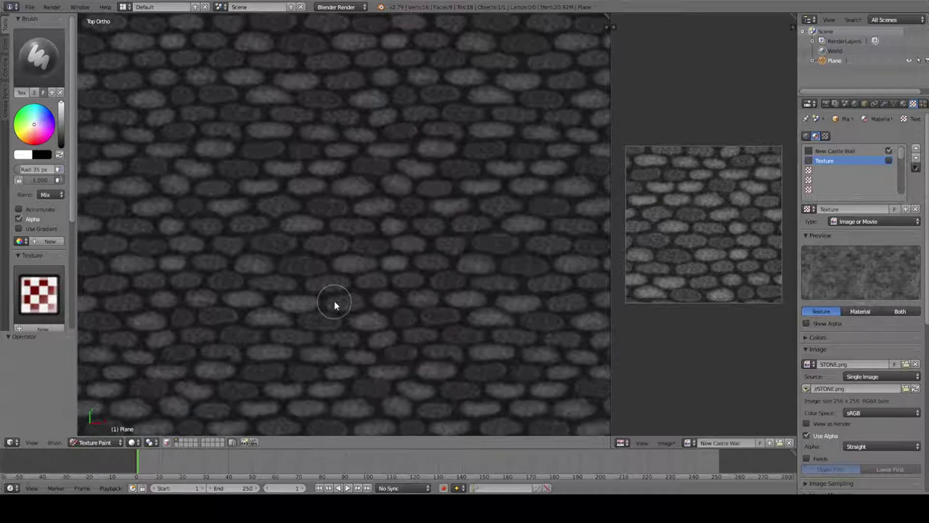
click(29, 7)
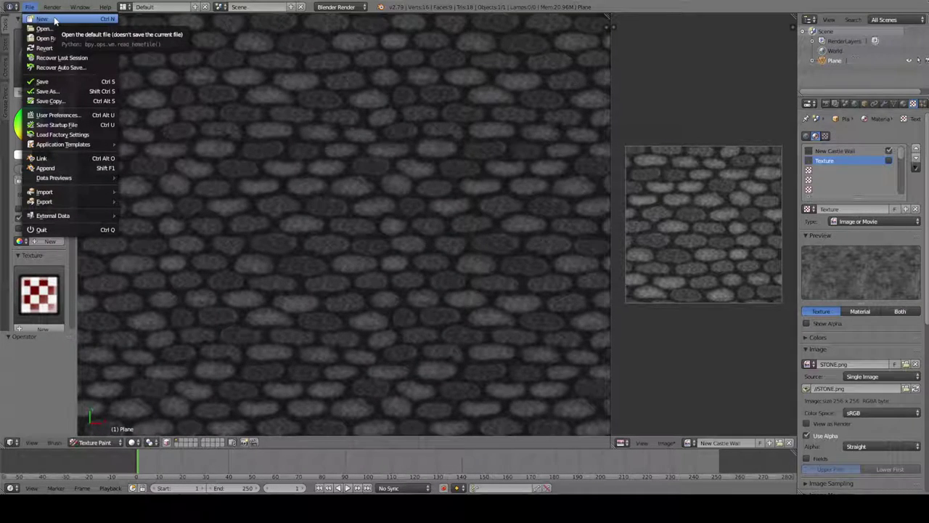
Step: Start a new file and delete the default cube, camera and lamp
click(55, 20)
click(61, 28)
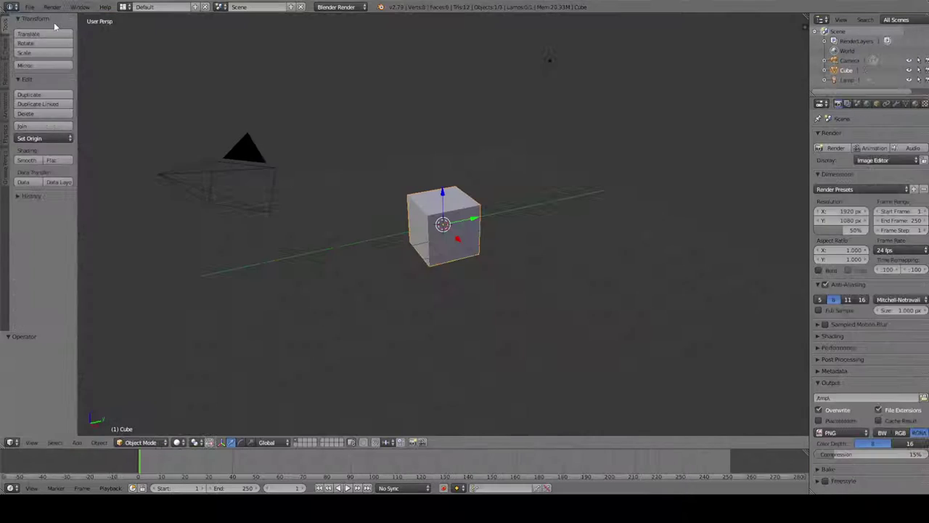
key(a)
key(a)
key(x)
click(452, 201)
Step: Add a plane, view it in top orthographic, and enter Edit Mode
key(shift+a)
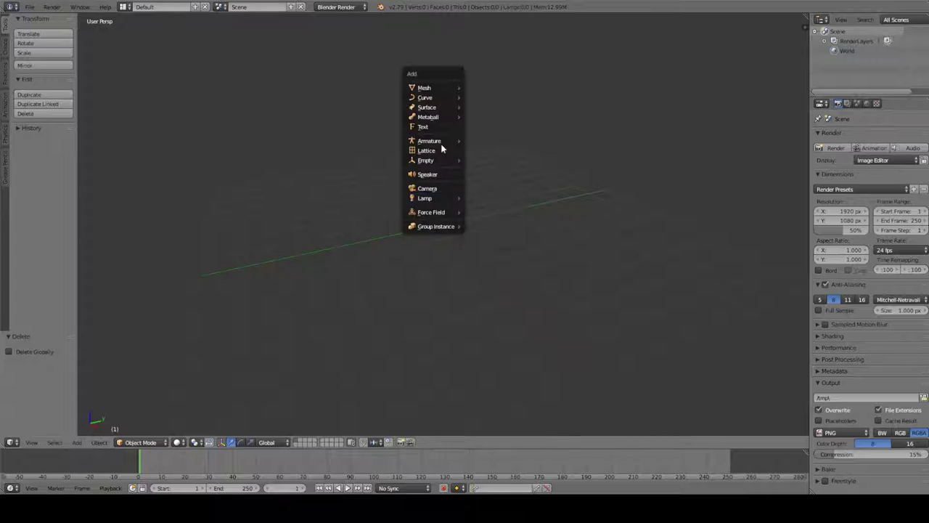
key(shift+a)
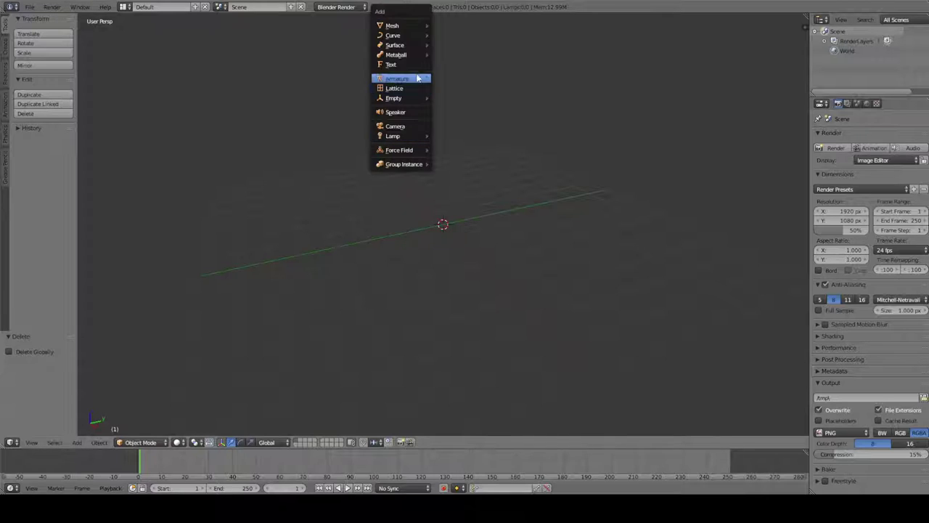
mouse_move(418, 26)
click(446, 25)
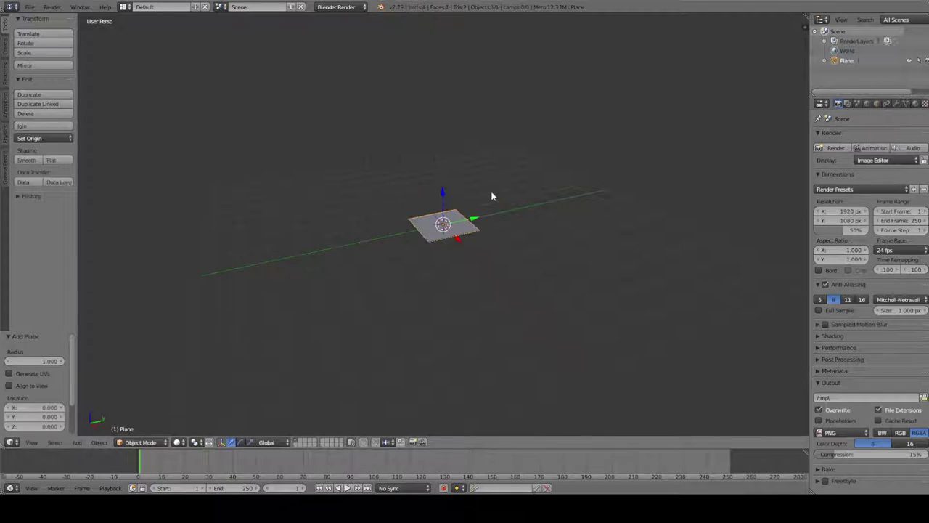
key(KP_5)
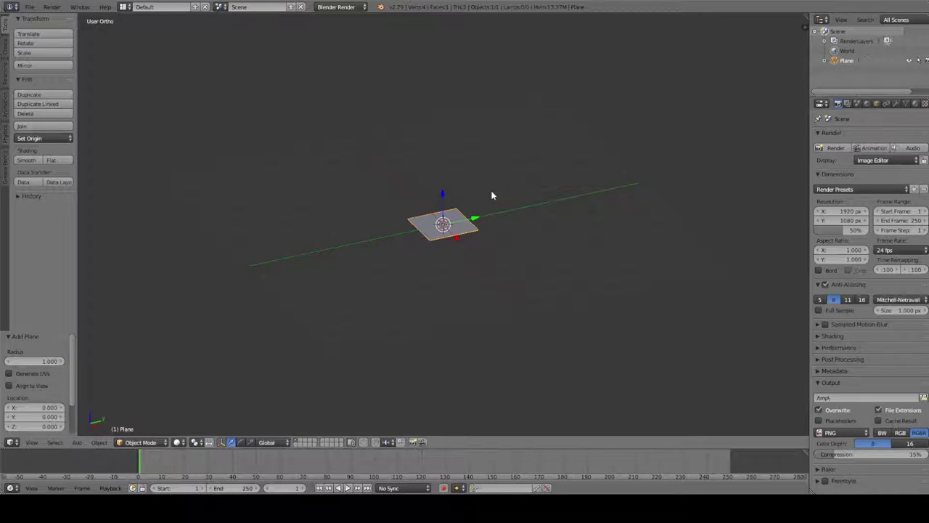
key(KP_7)
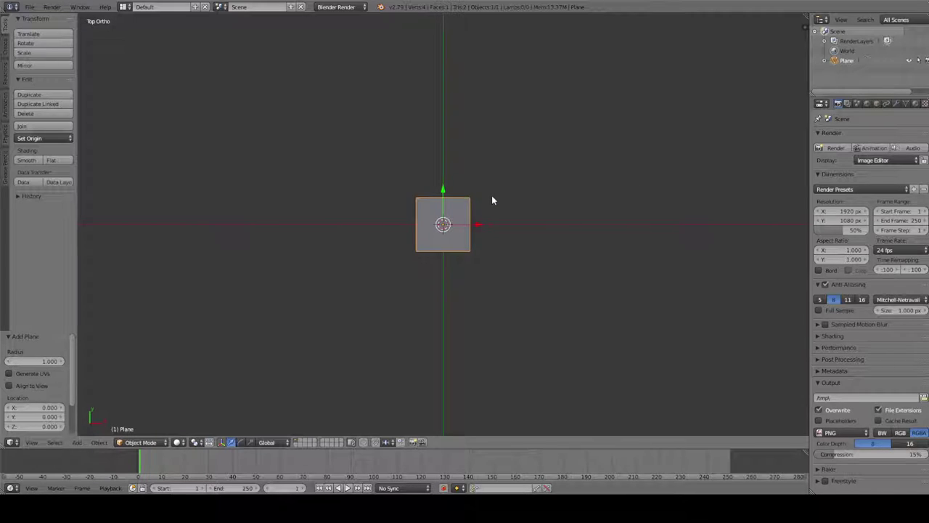
scroll(491, 199, up, 6)
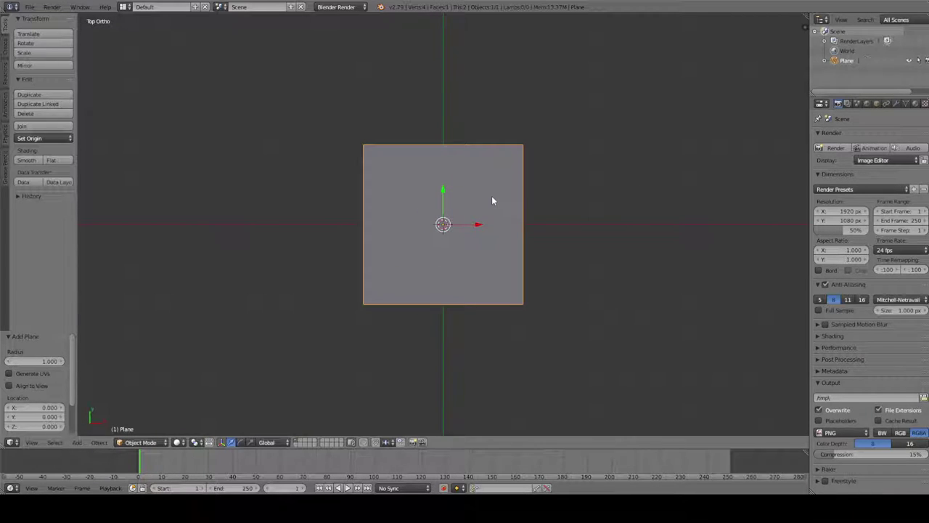
key(Tab)
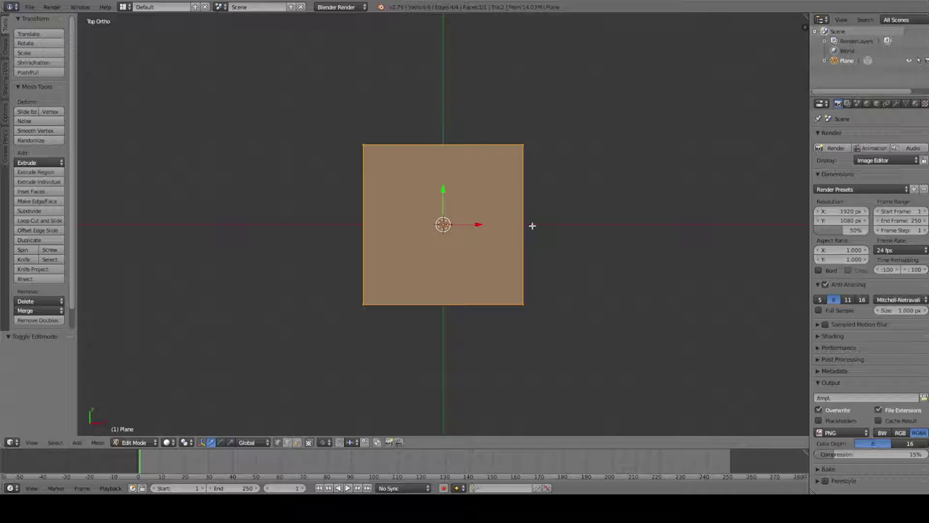
Step: Split the 3D view in two and turn the right half into a UV/Image Editor
scroll(532, 225, down, 2)
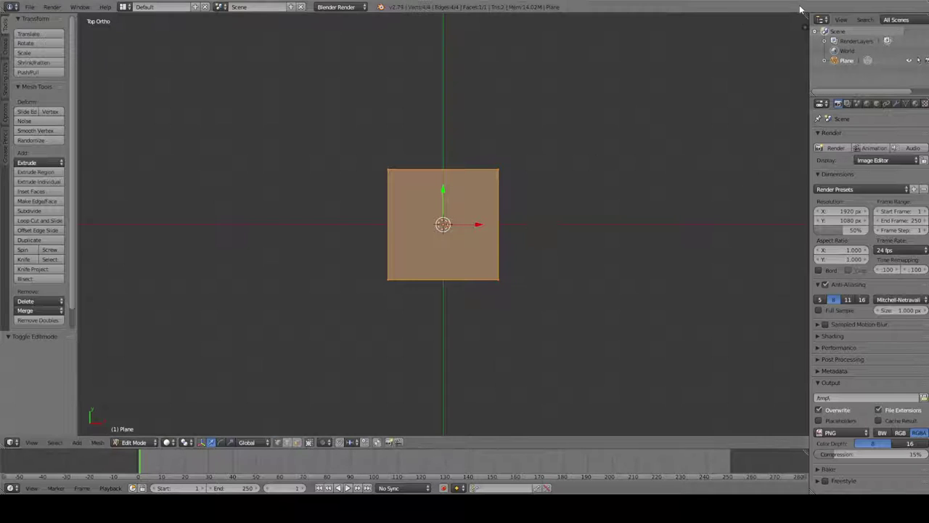
drag(804, 22, 520, 110)
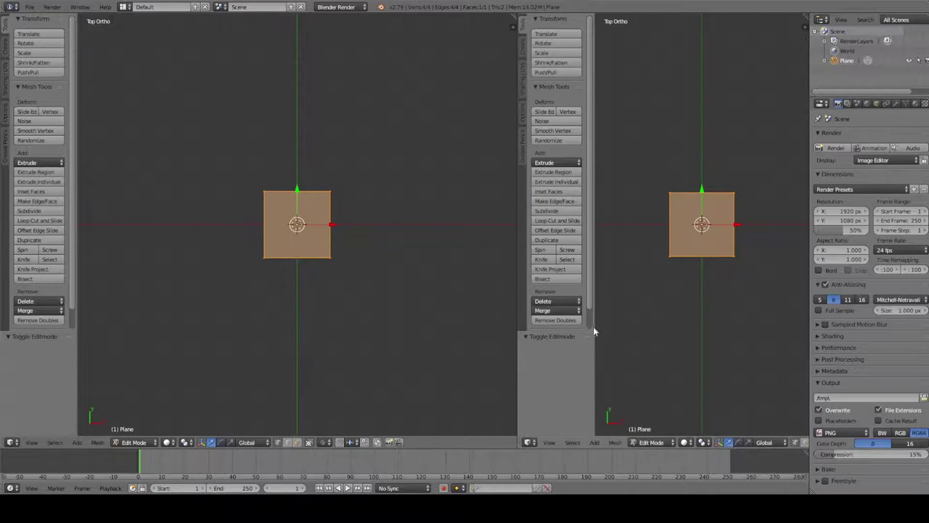
key(n)
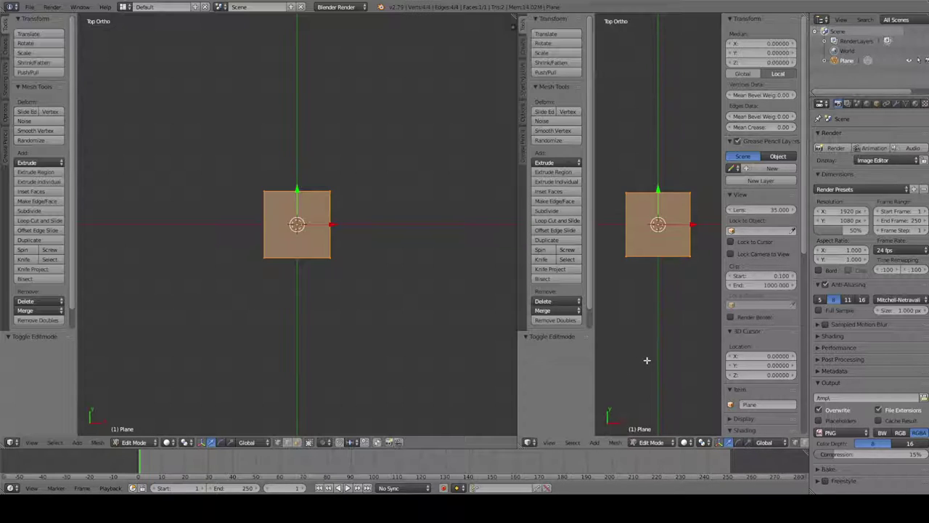
key(n)
key(t)
click(529, 442)
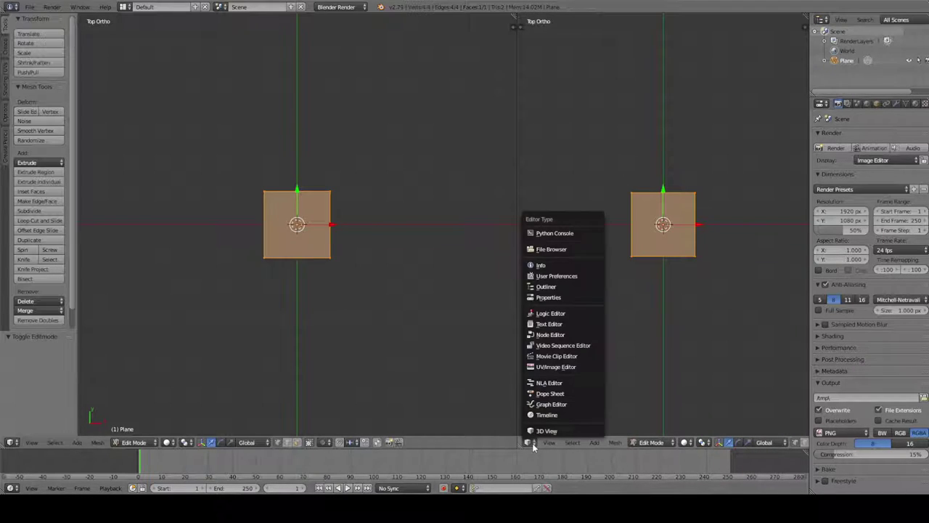
click(557, 367)
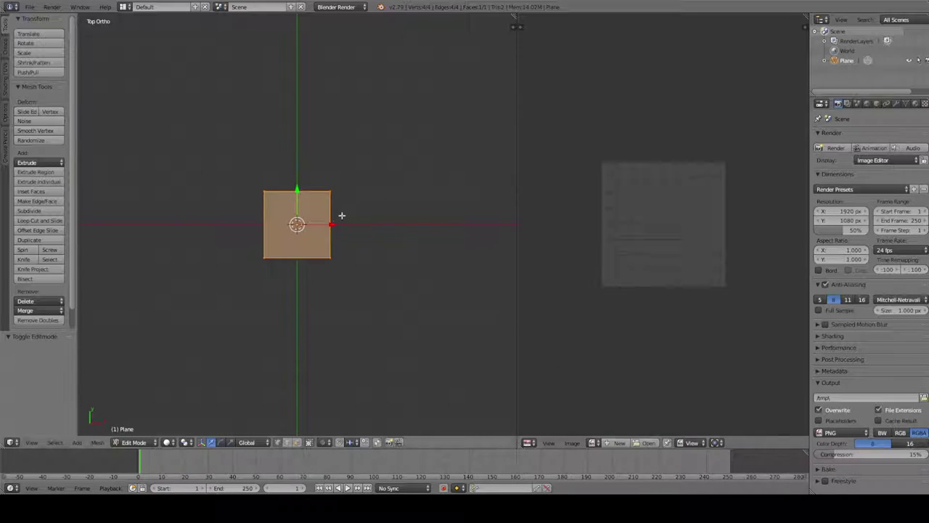
Step: Unwrap the square face so its UV layout appears in the image editor
key(u)
click(360, 235)
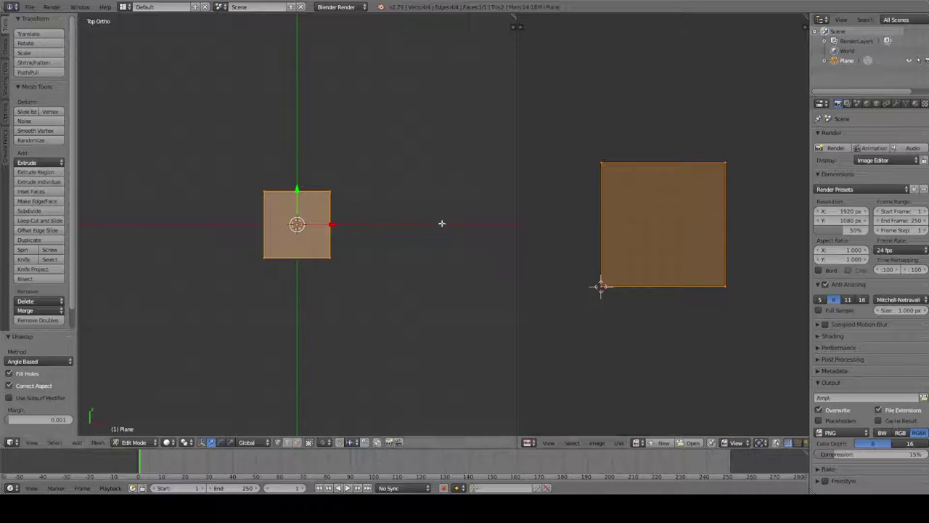
scroll(344, 237, up, 3)
scroll(343, 237, down, 1)
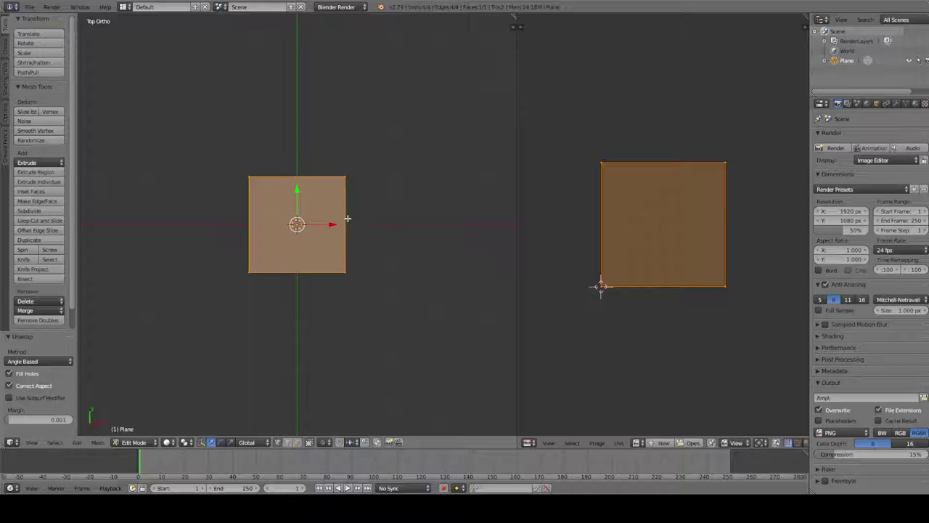
Step: Duplicate the square face to its left and right, forming a row of three faces
key(shift+d)
right_click(376, 227)
drag(332, 226, 232, 240)
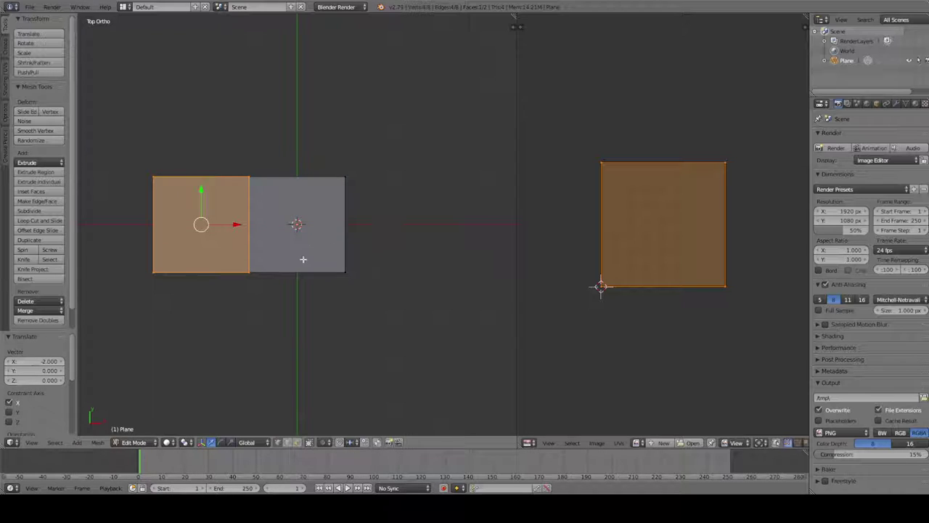
key(shift+d)
right_click(289, 310)
drag(236, 223, 429, 223)
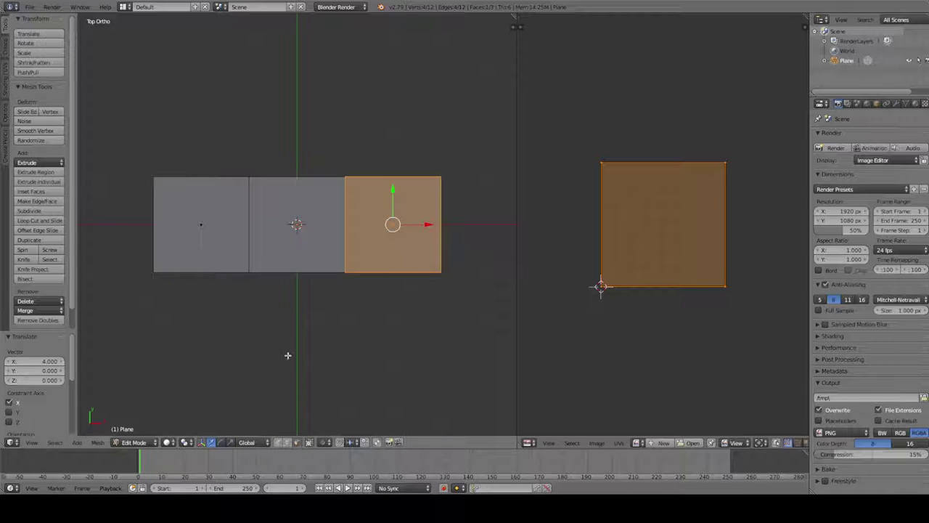
Step: Select the row and copy it below and above to form a 3×3 grid
shift+right_click(284, 248)
shift+right_click(242, 236)
key(shift+d)
key(Escape)
key(g)
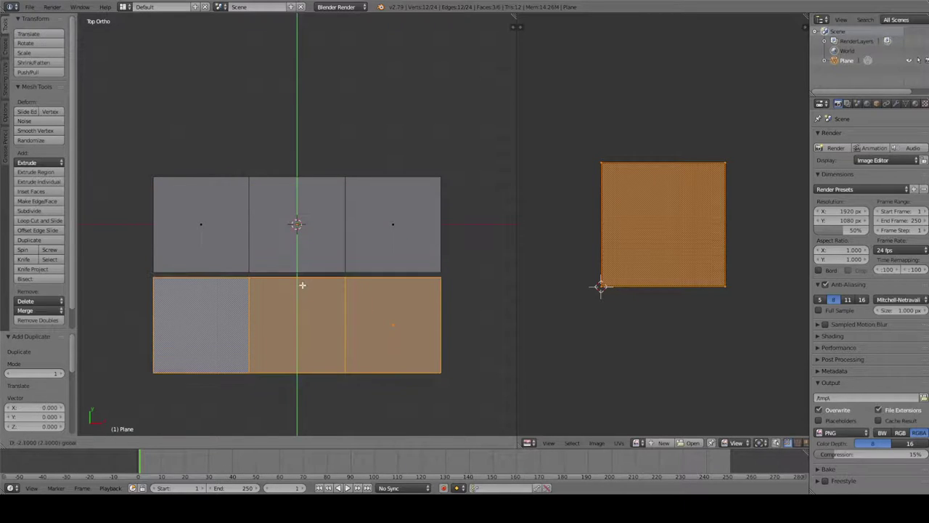
click(302, 287)
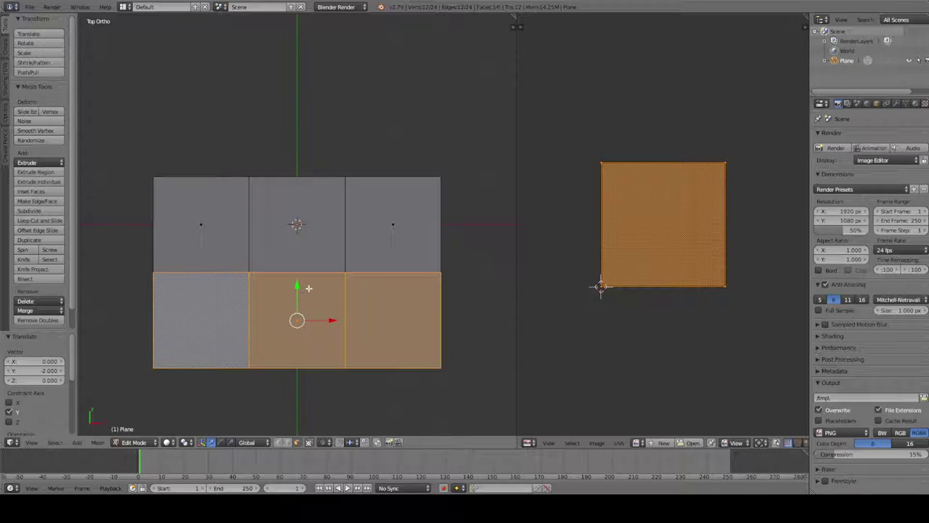
key(shift+d)
key(Escape)
drag(297, 286, 290, 93)
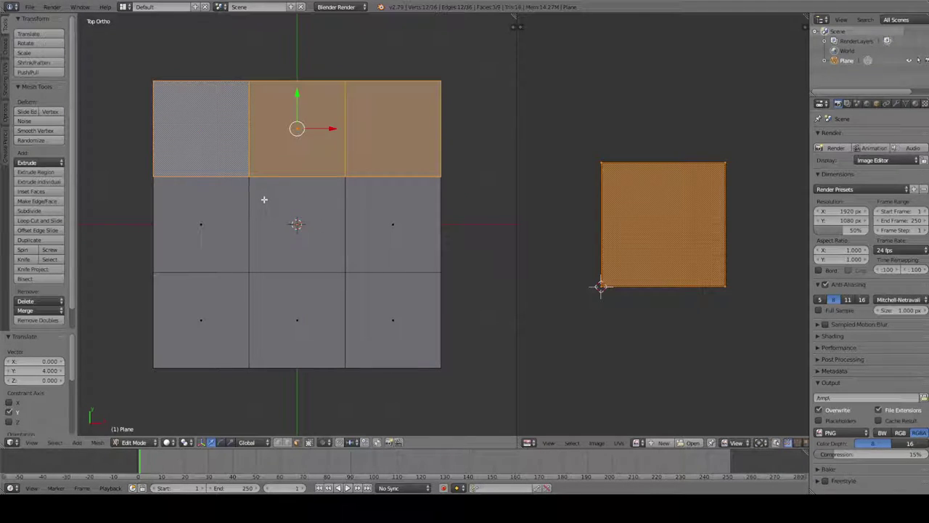
Step: Select everything and Remove Doubles, merging the 20 overlapping vertices down to 16
key(a)
key(a)
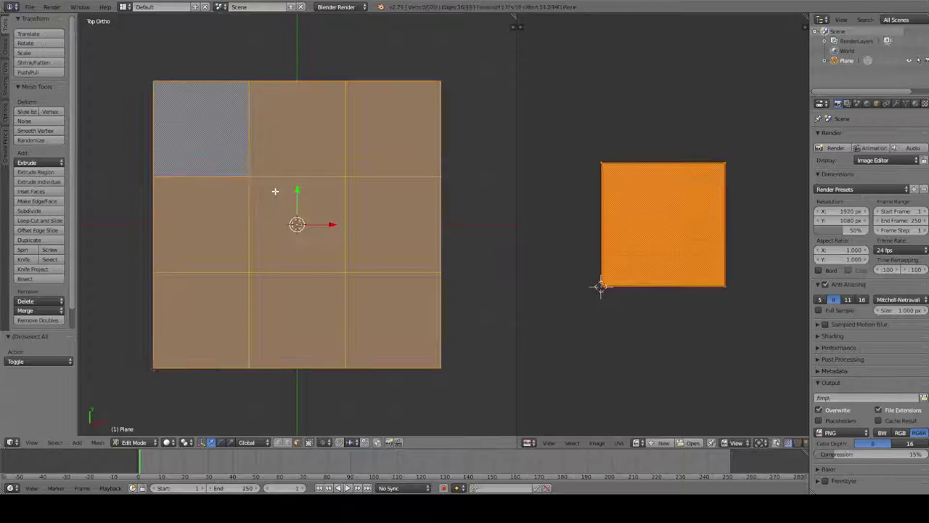
key(w)
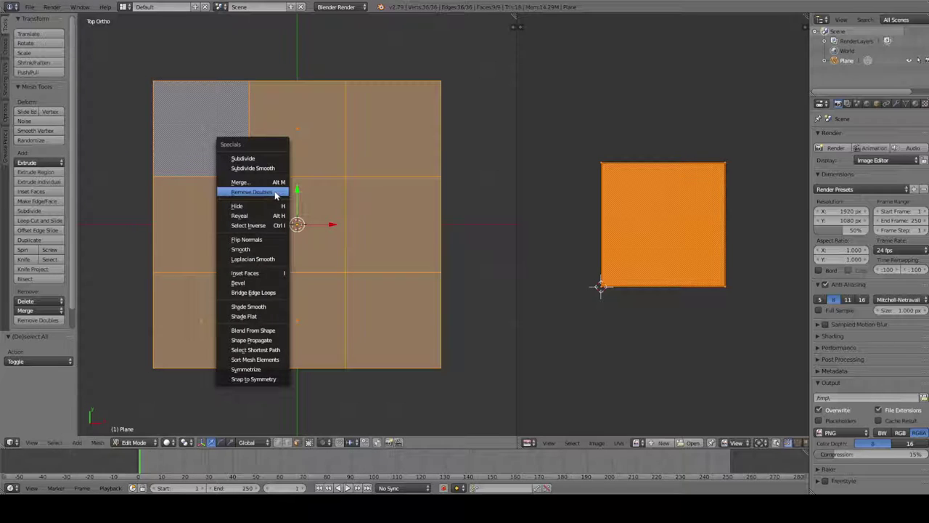
click(275, 192)
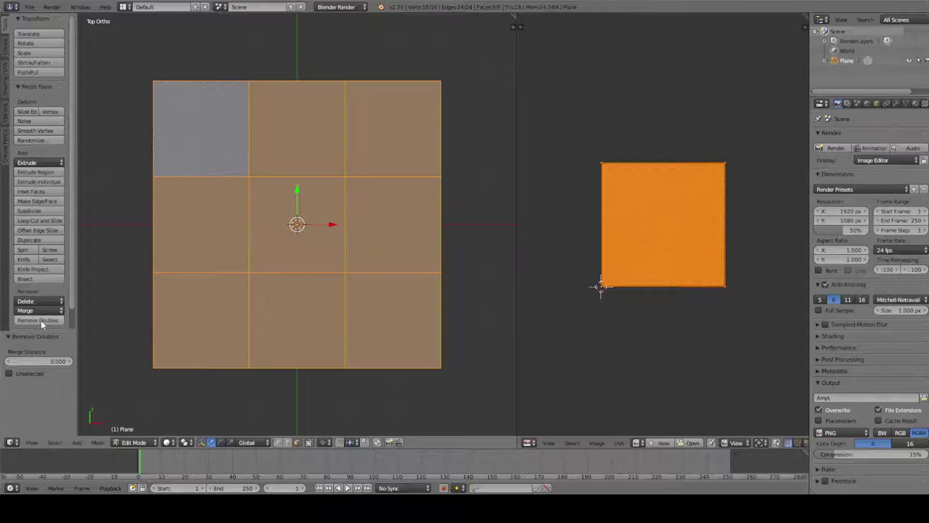
Step: Switch to Texture Paint mode and add a white 1024×1024 Diffuse Color paint slot
click(138, 445)
click(121, 377)
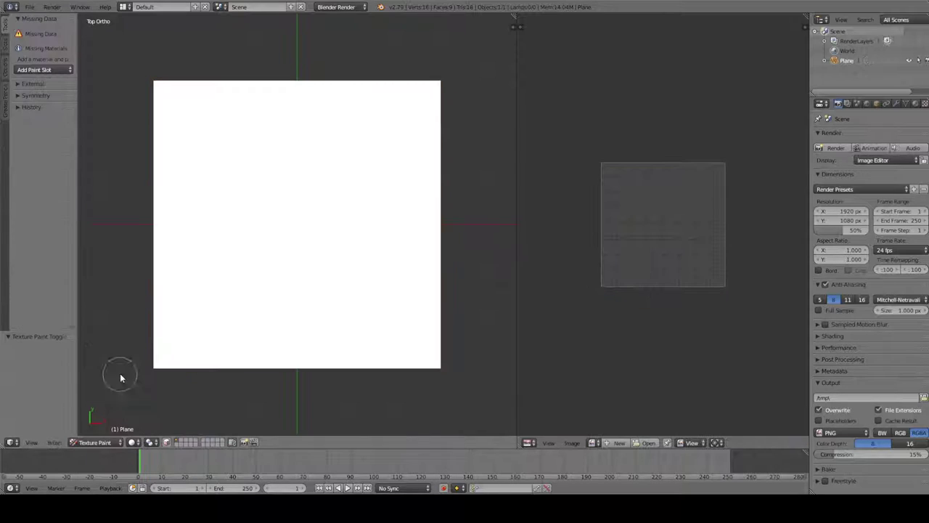
click(38, 69)
click(36, 82)
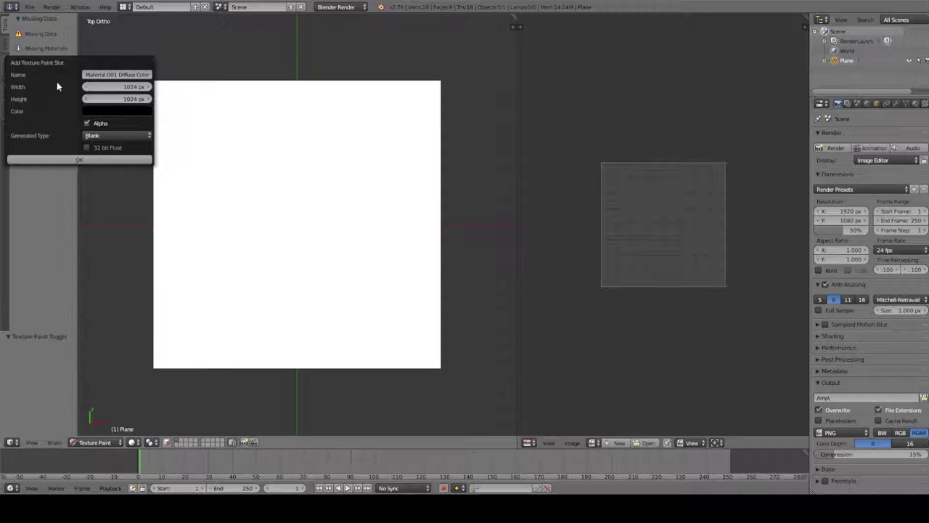
click(121, 108)
click(167, 125)
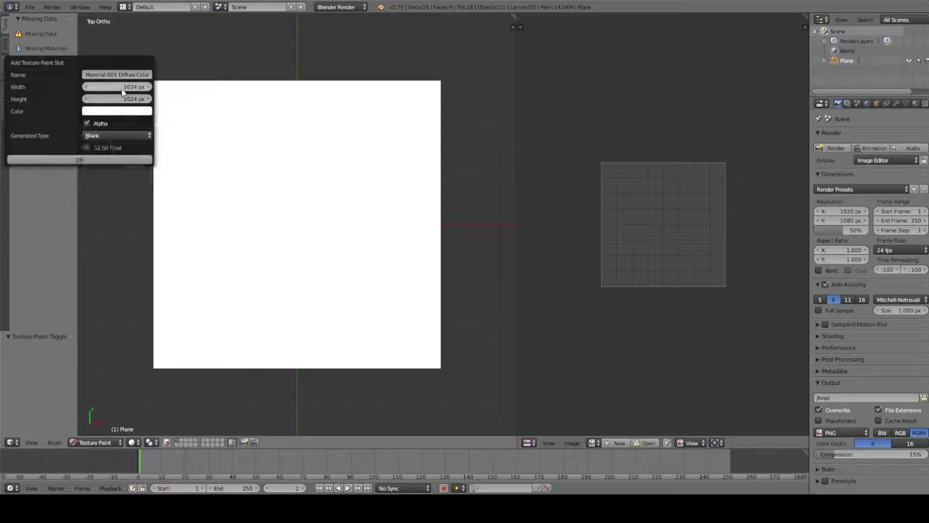
click(62, 159)
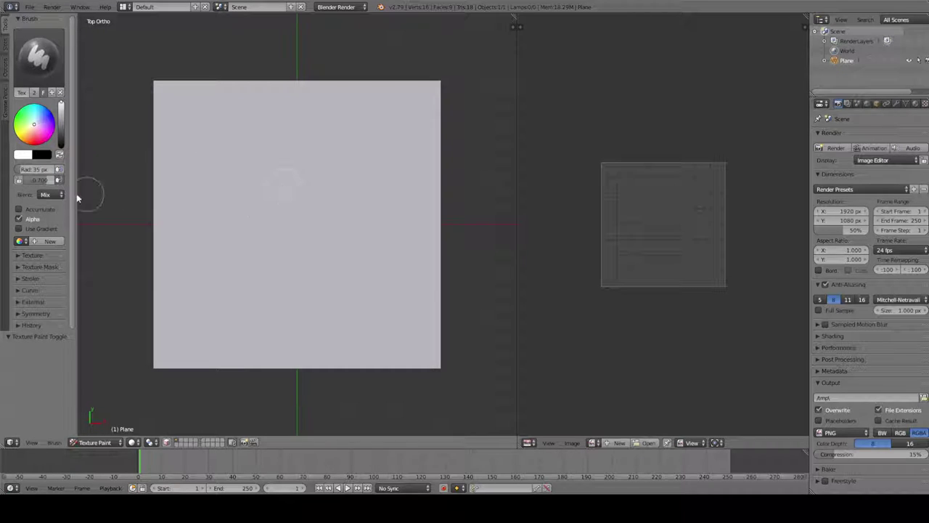
Step: Test-paint black blobs on the plane, then undo them to leave the image blank
drag(63, 124, 62, 145)
drag(310, 143, 348, 253)
key(ctrl+z)
mouse_move(307, 222)
mouse_down()
mouse_move(238, 193)
mouse_move(338, 208)
mouse_move(359, 193)
mouse_move(353, 215)
mouse_move(256, 222)
mouse_move(346, 187)
mouse_up()
scroll(350, 191, up, 2)
scroll(351, 192, up, 2)
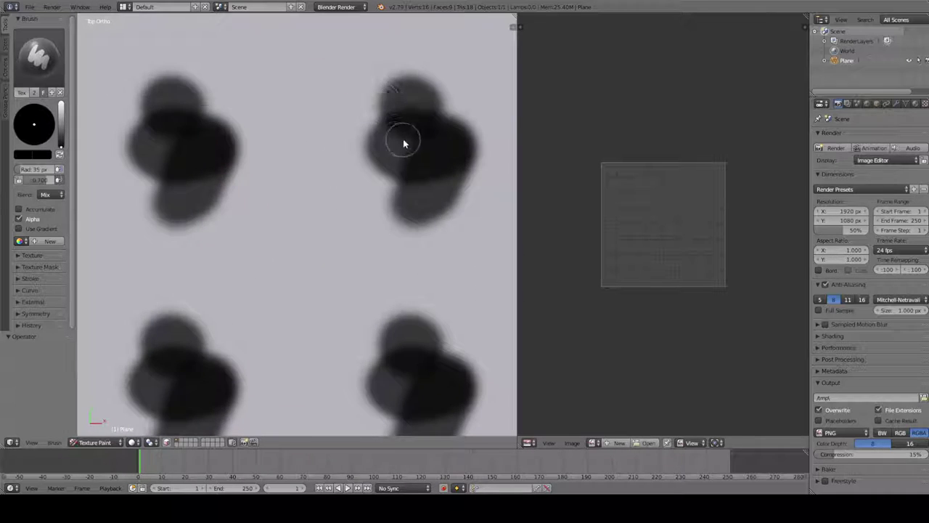
scroll(387, 217, down, 4)
key(ctrl+z)
key(ctrl+z)
key(ctrl+z)
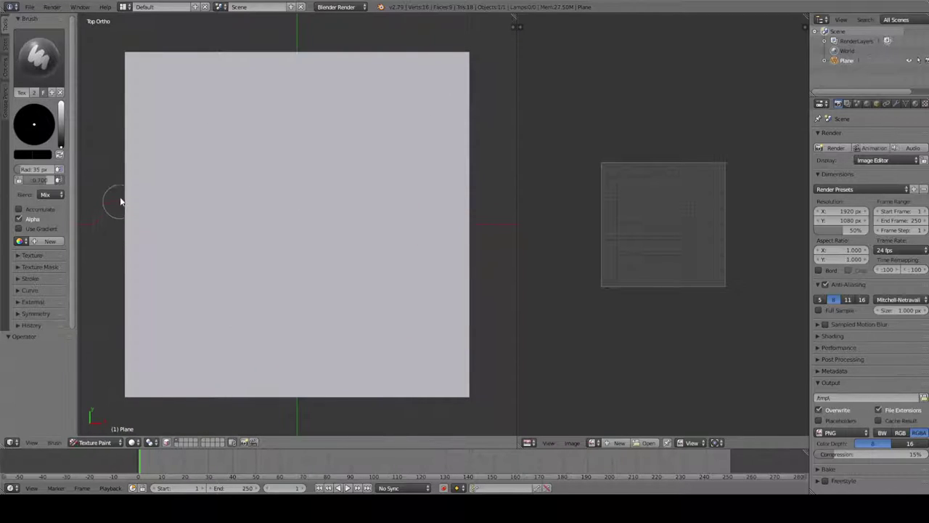
Step: Create a new image texture loaded with STONE.png from the Krita folder
click(915, 104)
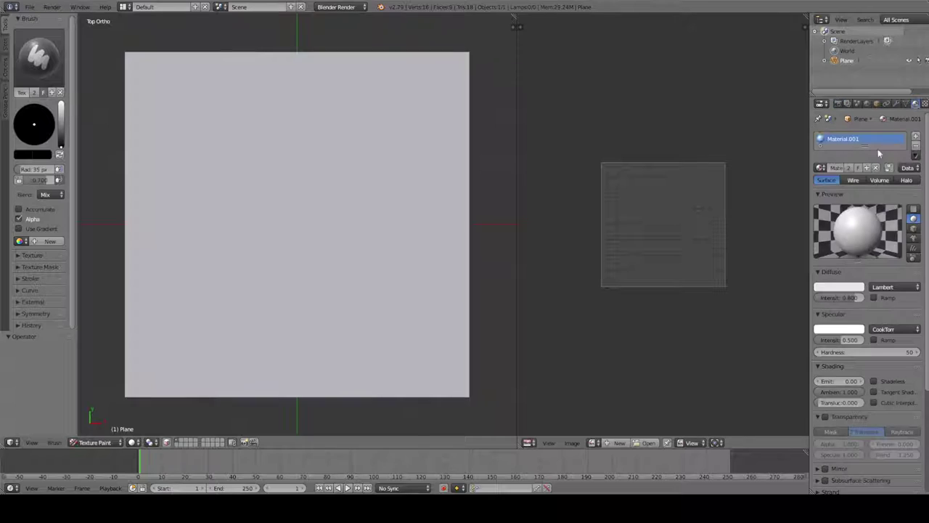
click(916, 137)
click(916, 145)
click(924, 103)
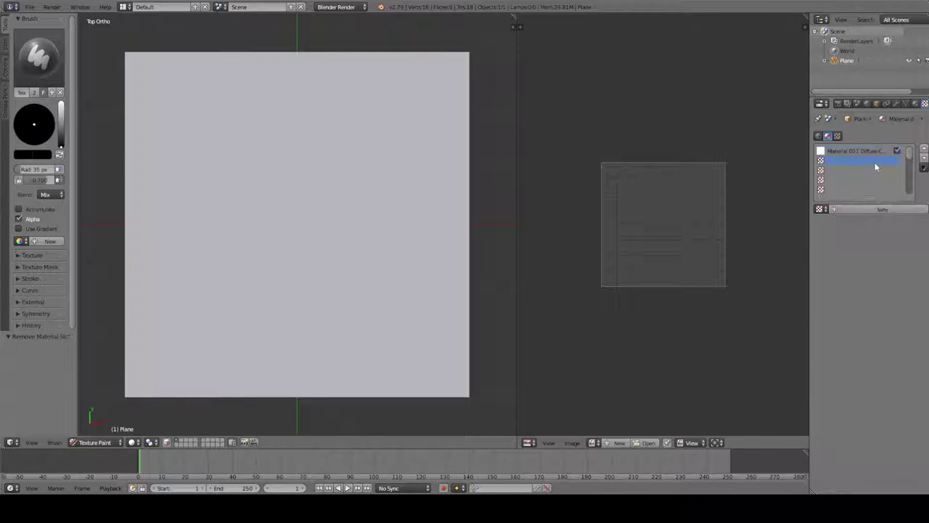
click(875, 209)
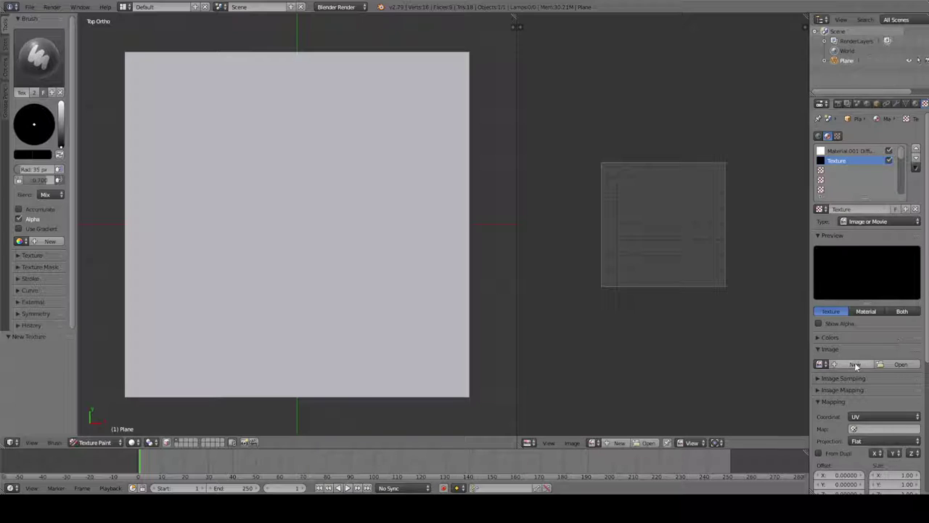
click(883, 365)
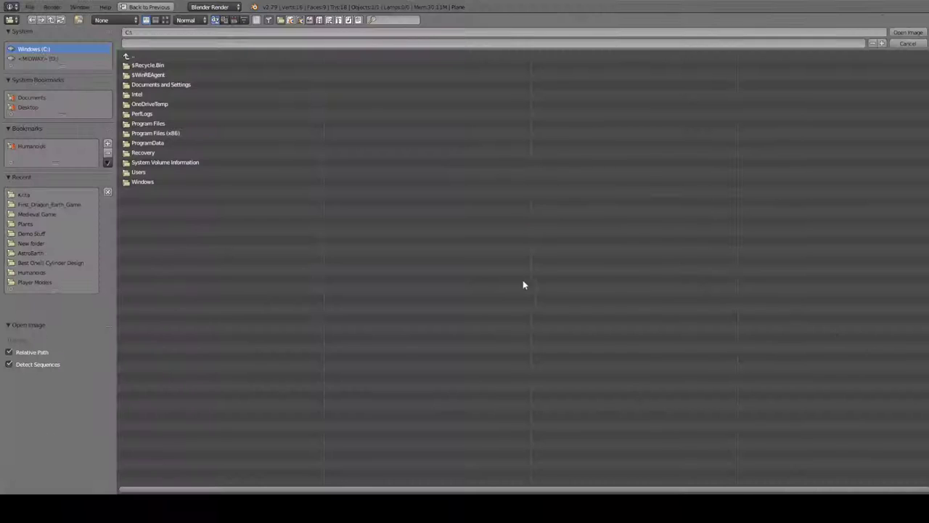
click(24, 194)
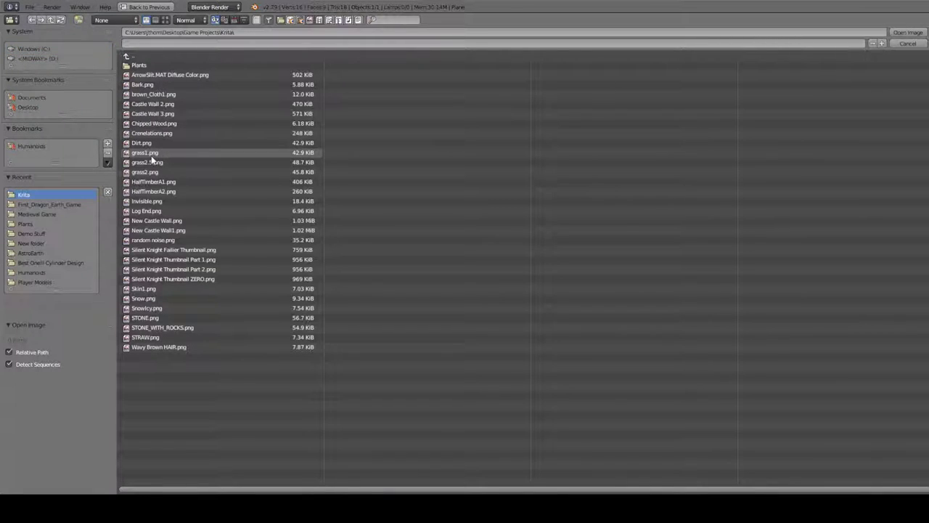
double_click(166, 317)
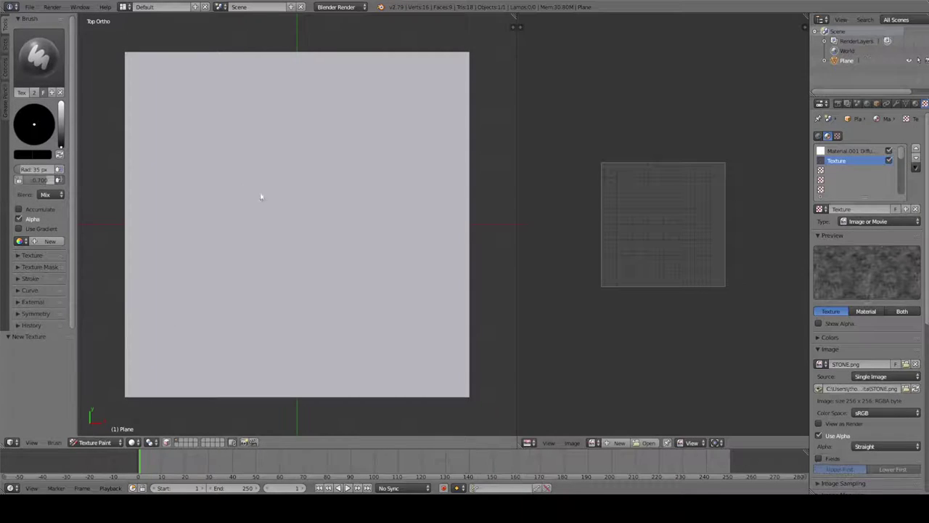
Step: Set a white brush with the stone texture, test a few strokes, and undo them
drag(60, 130, 61, 103)
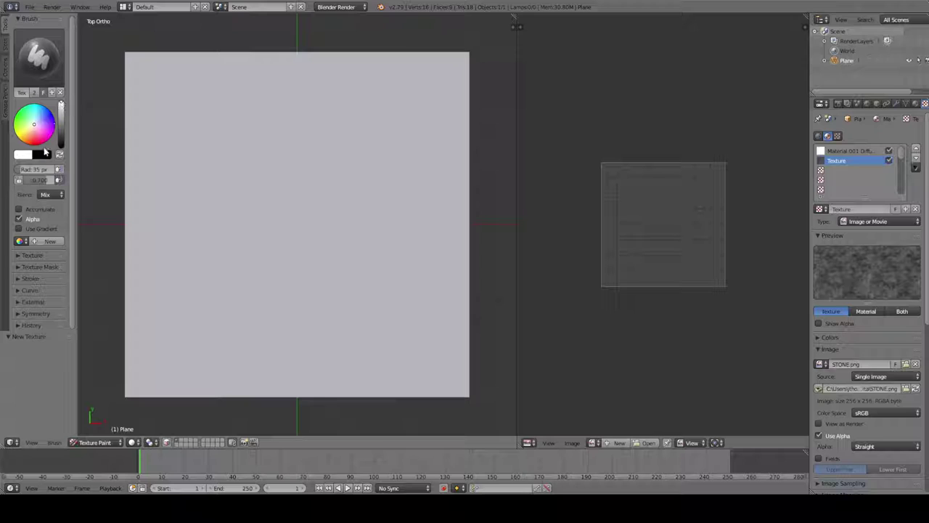
click(32, 255)
click(39, 294)
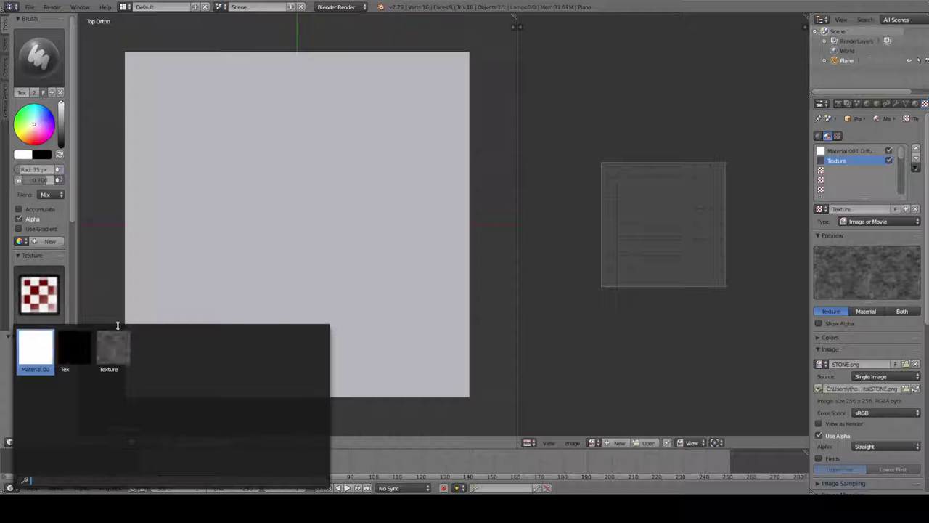
click(114, 350)
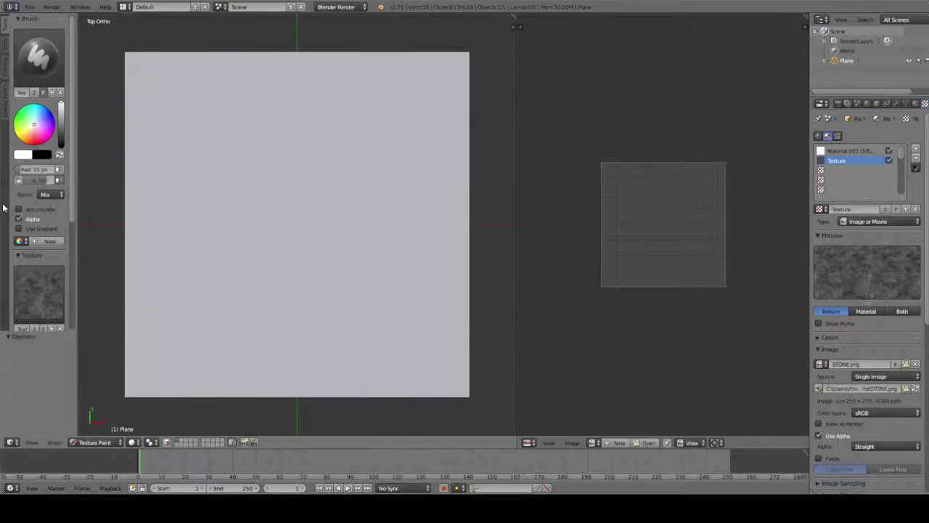
mouse_move(181, 202)
mouse_down()
mouse_move(256, 204)
mouse_move(275, 177)
mouse_move(247, 164)
mouse_move(267, 173)
mouse_move(392, 158)
mouse_move(391, 113)
mouse_move(420, 103)
mouse_move(388, 85)
mouse_move(338, 87)
mouse_move(239, 108)
mouse_up()
key(ctrl+z)
drag(60, 120, 60, 138)
mouse_move(264, 155)
mouse_down()
mouse_move(350, 131)
mouse_move(220, 164)
mouse_move(255, 130)
mouse_move(137, 239)
mouse_move(298, 143)
mouse_move(166, 147)
mouse_move(134, 172)
mouse_move(245, 93)
mouse_move(192, 124)
mouse_move(233, 64)
mouse_move(261, 58)
mouse_move(176, 66)
mouse_move(155, 54)
mouse_move(233, 170)
mouse_move(279, 133)
mouse_move(198, 147)
mouse_move(230, 122)
mouse_move(274, 118)
mouse_move(290, 278)
mouse_up()
key(ctrl+z)
Step: Paint white stone dabs in rows across the plane
scroll(245, 251, up, 3)
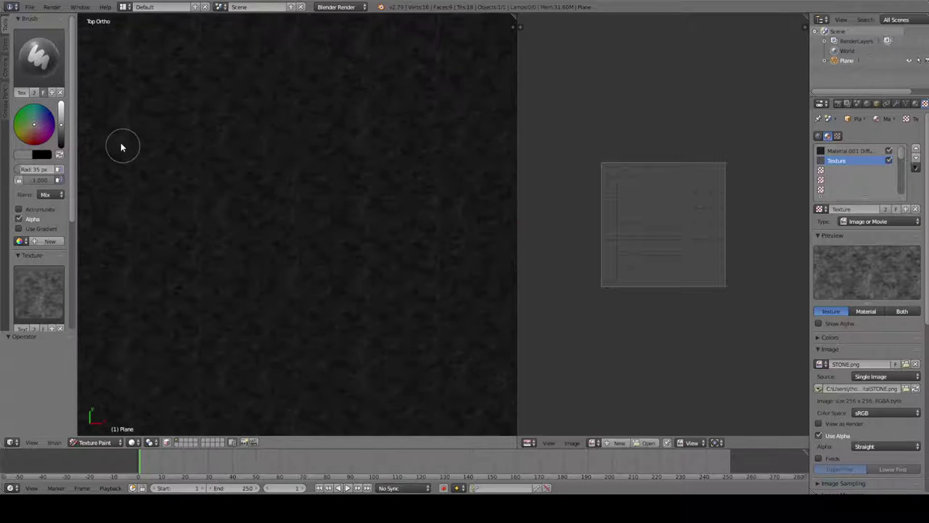
key(x)
drag(269, 214, 288, 220)
mouse_move(348, 211)
mouse_down()
mouse_move(378, 217)
mouse_move(351, 215)
mouse_up()
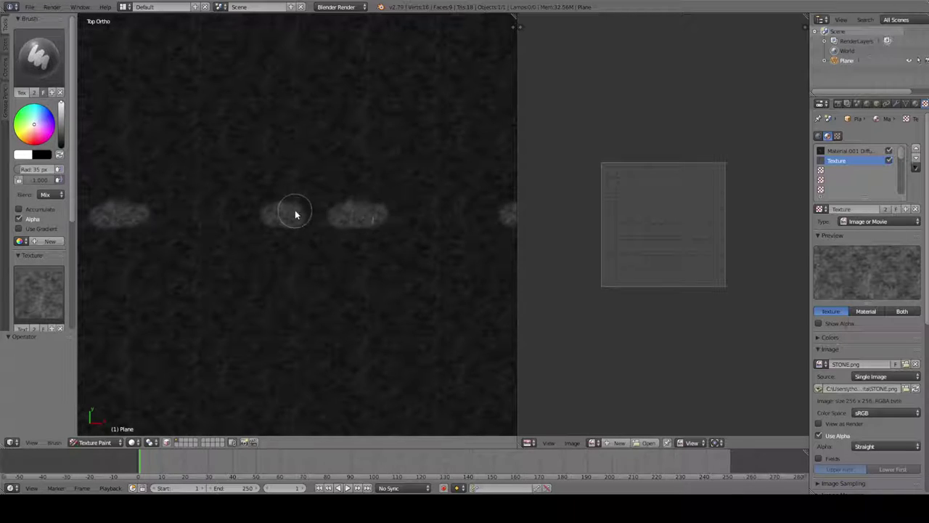
mouse_move(294, 210)
mouse_down()
mouse_move(265, 218)
mouse_move(291, 185)
mouse_move(329, 180)
mouse_move(297, 193)
mouse_move(227, 185)
mouse_move(235, 217)
mouse_move(199, 220)
mouse_move(162, 187)
mouse_move(169, 215)
mouse_move(214, 220)
mouse_up()
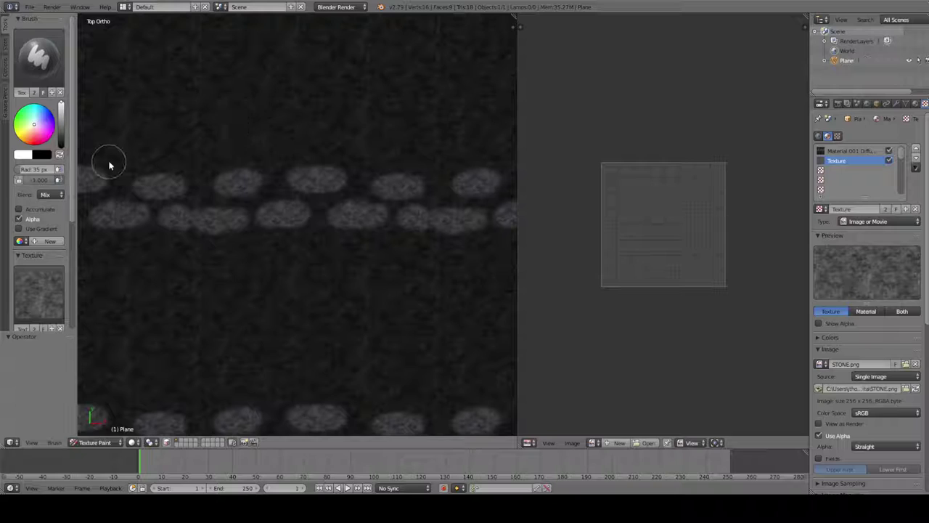
Step: Switch the brush texture to Tex and lower brush strength to 0.182
click(39, 294)
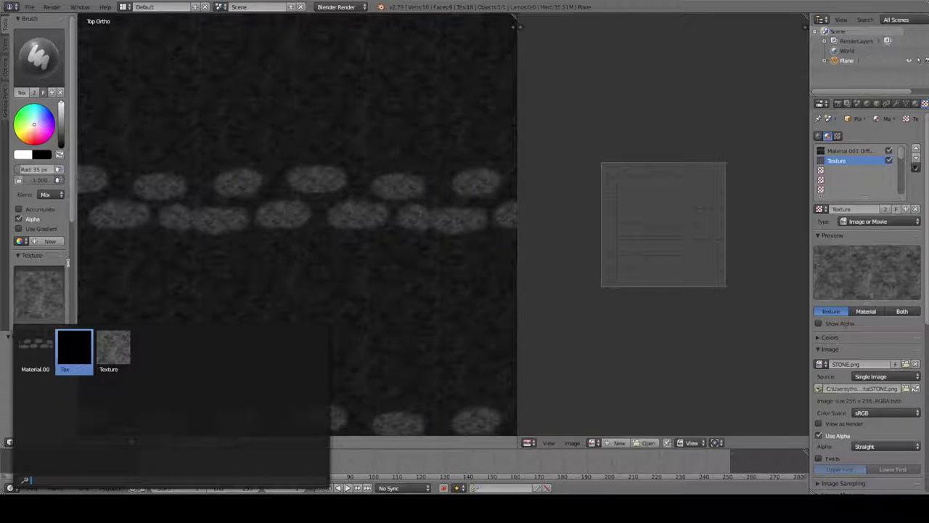
click(75, 351)
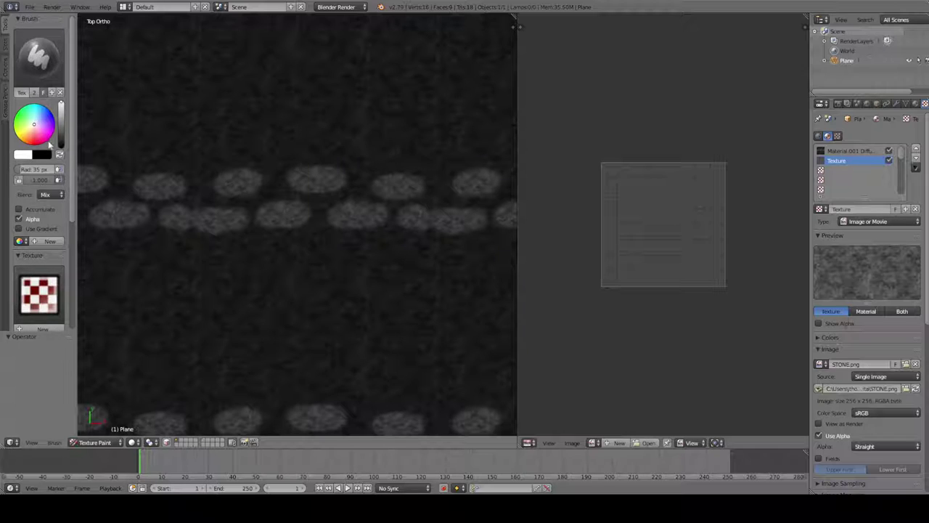
drag(40, 180, 23, 179)
mouse_move(211, 216)
mouse_down()
mouse_move(176, 223)
mouse_move(229, 223)
mouse_move(175, 223)
mouse_move(203, 222)
mouse_move(261, 181)
mouse_up()
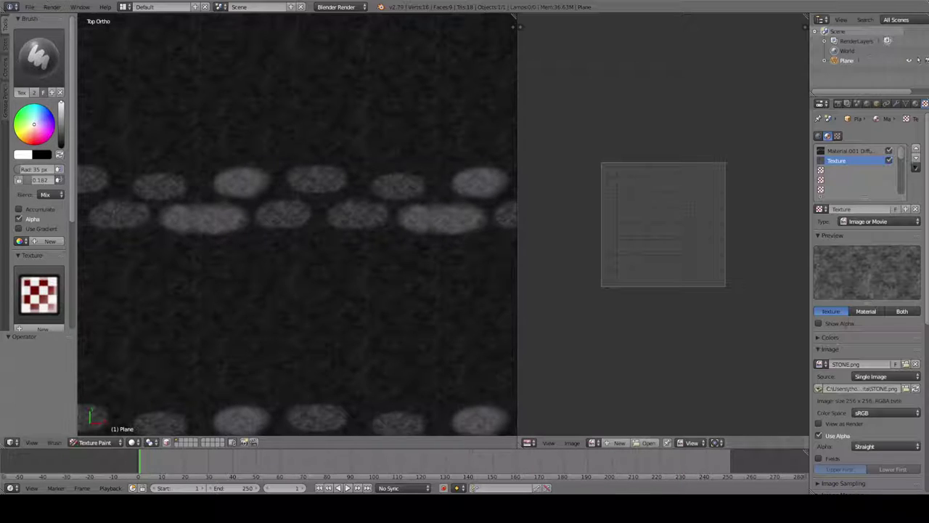
Step: Open Blank Blend Texture Castle Wall.blend from the recent files
click(29, 6)
mouse_move(73, 37)
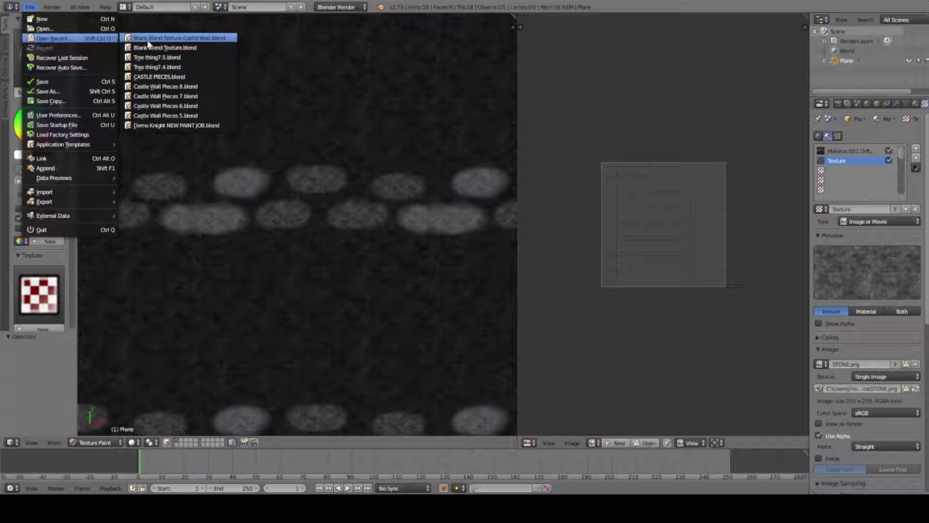
click(151, 37)
scroll(356, 262, up, 1)
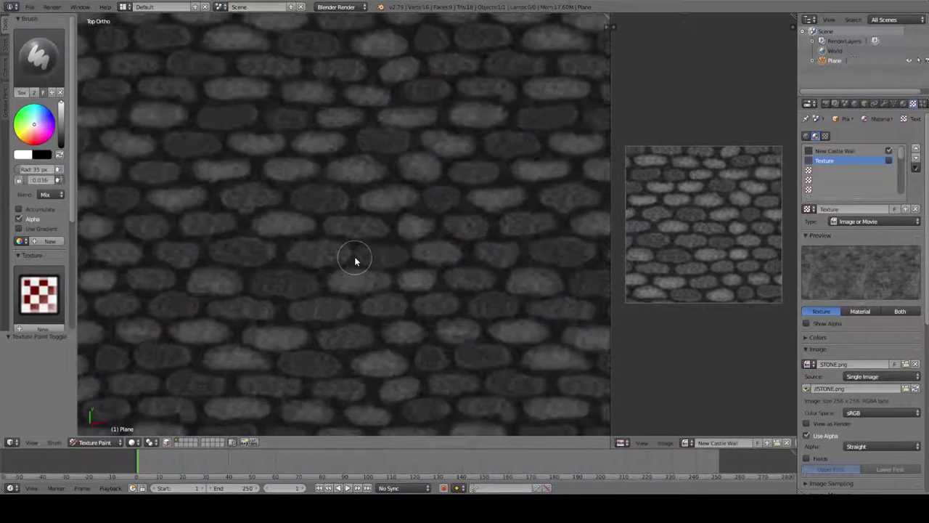
scroll(355, 261, up, 3)
scroll(356, 262, down, 6)
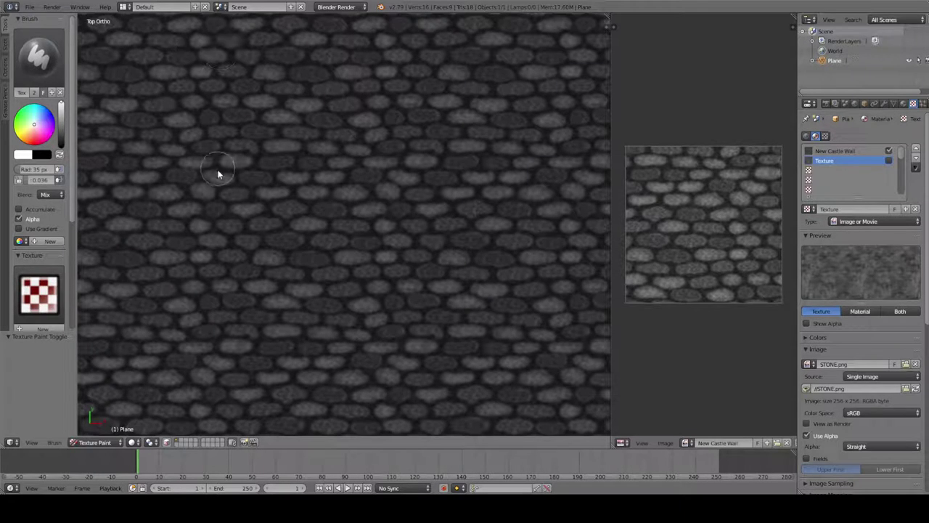
scroll(318, 221, up, 1)
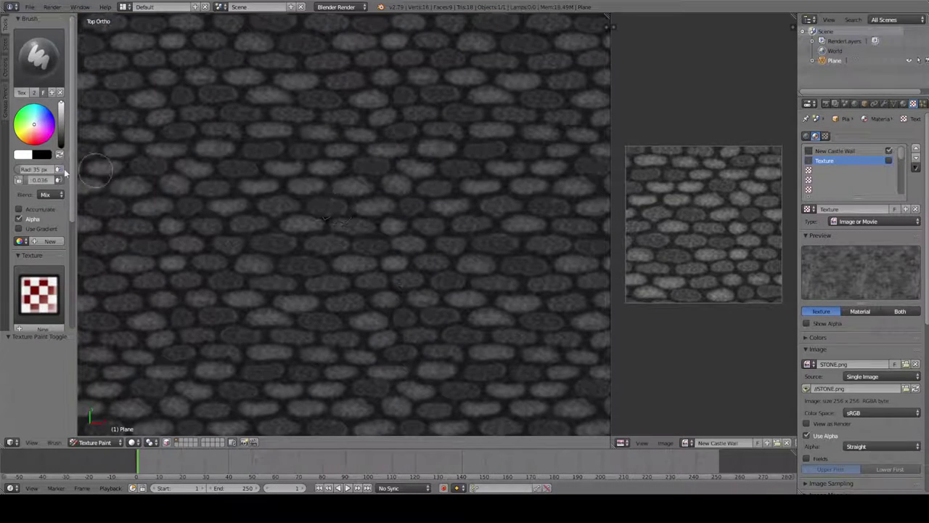
Step: With the grey stone brush texture at strength 1.000, paint a faint light vertical stroke
click(39, 294)
click(111, 349)
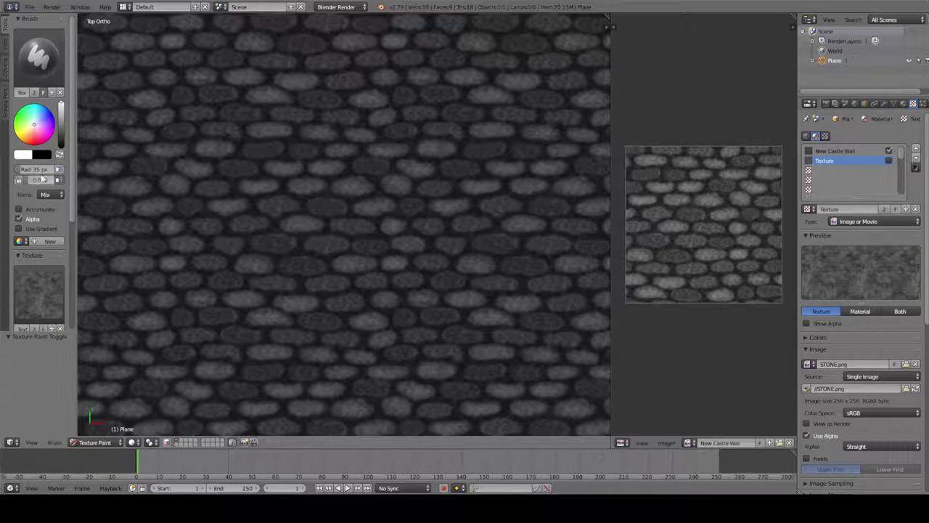
drag(43, 179, 58, 180)
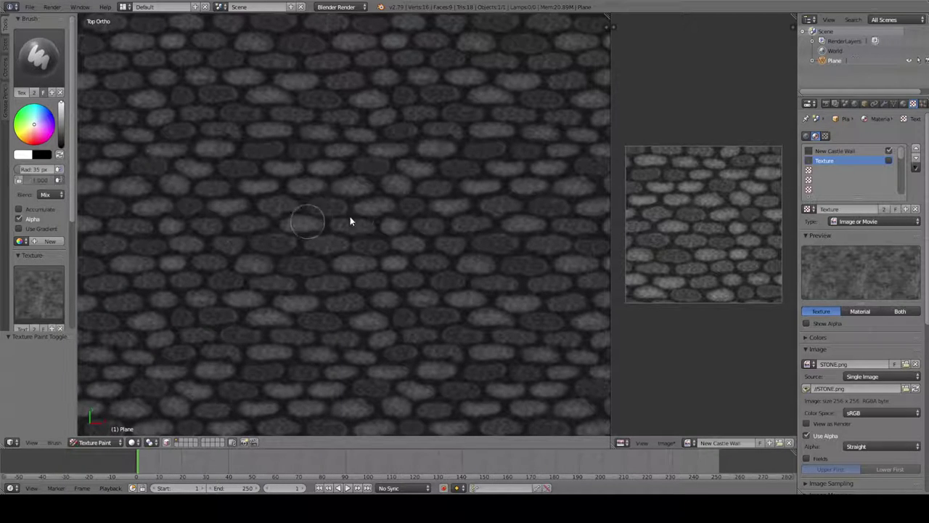
mouse_move(356, 218)
mouse_down()
mouse_move(341, 196)
mouse_move(318, 209)
mouse_move(341, 218)
mouse_up()
drag(330, 264, 333, 297)
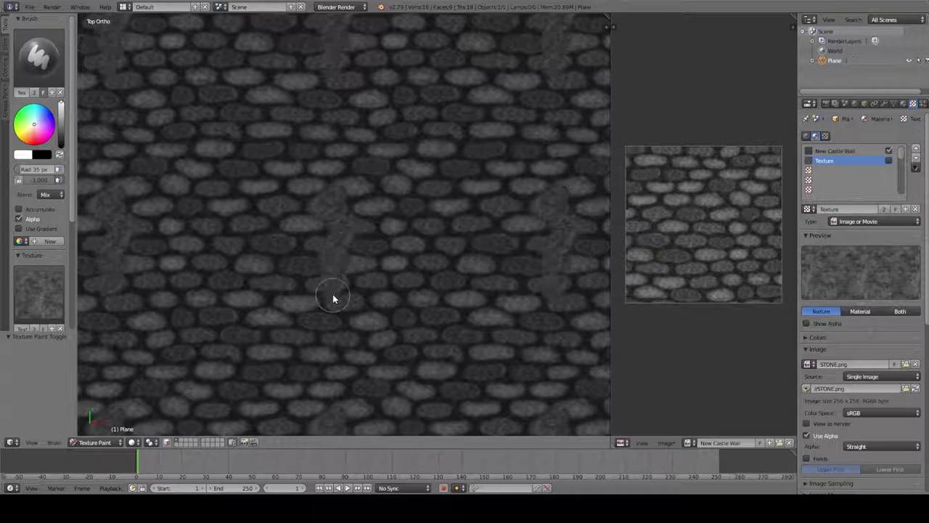
Step: Open CASTLE PIECES.blend from the recent files
click(29, 6)
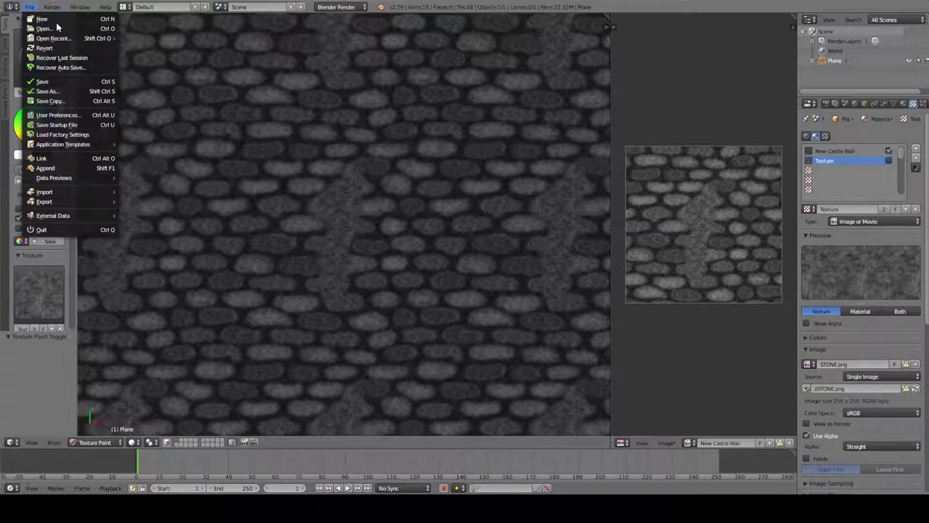
mouse_move(58, 38)
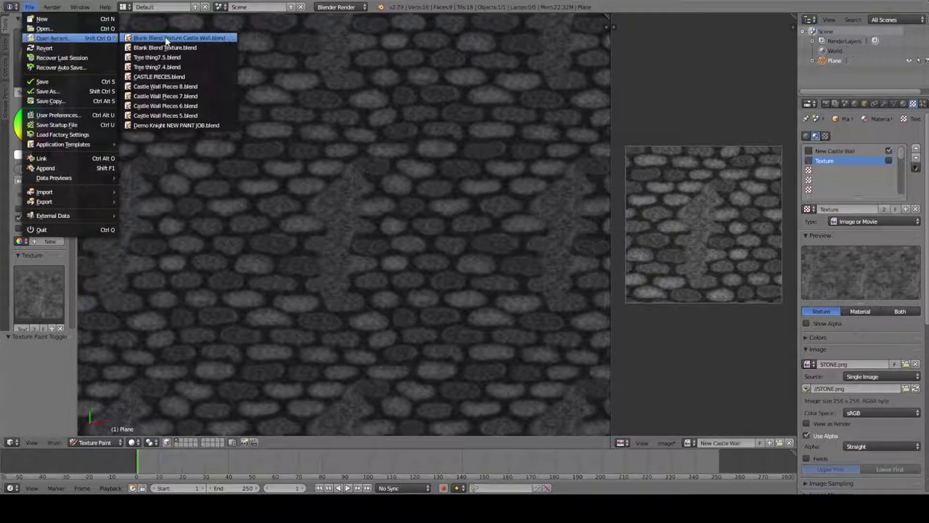
click(169, 77)
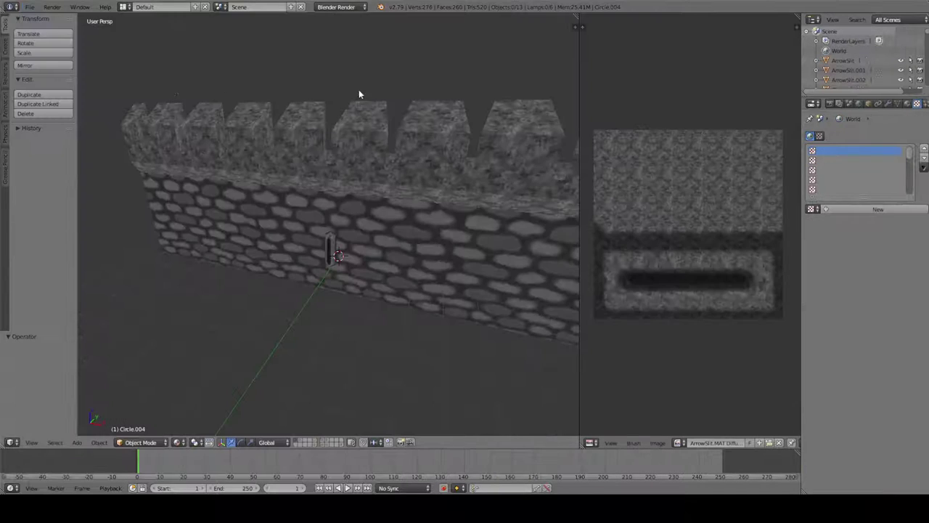
Step: Orbit the castle wall, then reopen Blank Blend Texture Castle Wall.blend from recent files
middle_drag(448, 238, 295, 199)
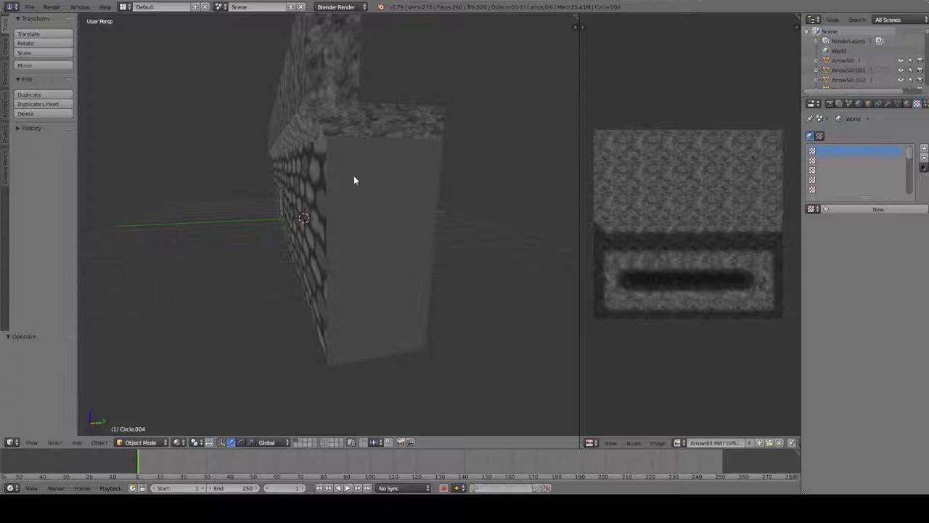
click(30, 6)
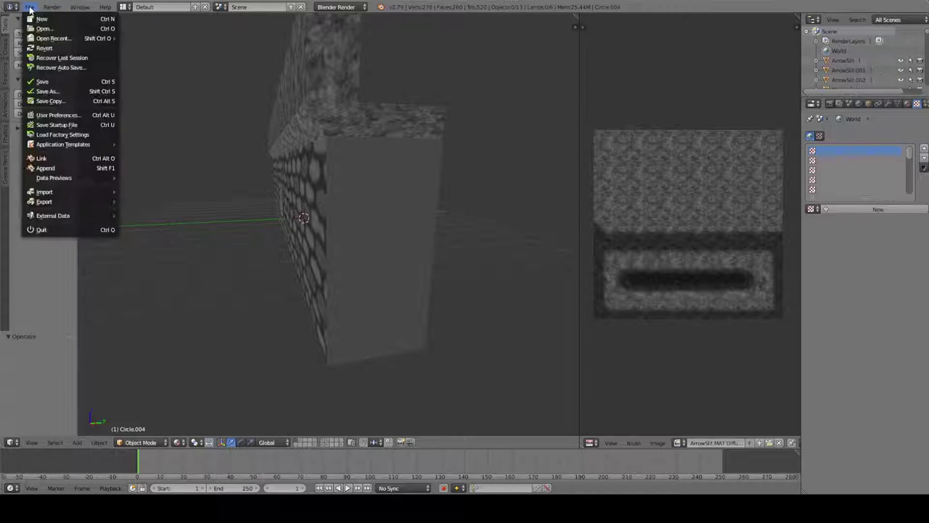
mouse_move(50, 42)
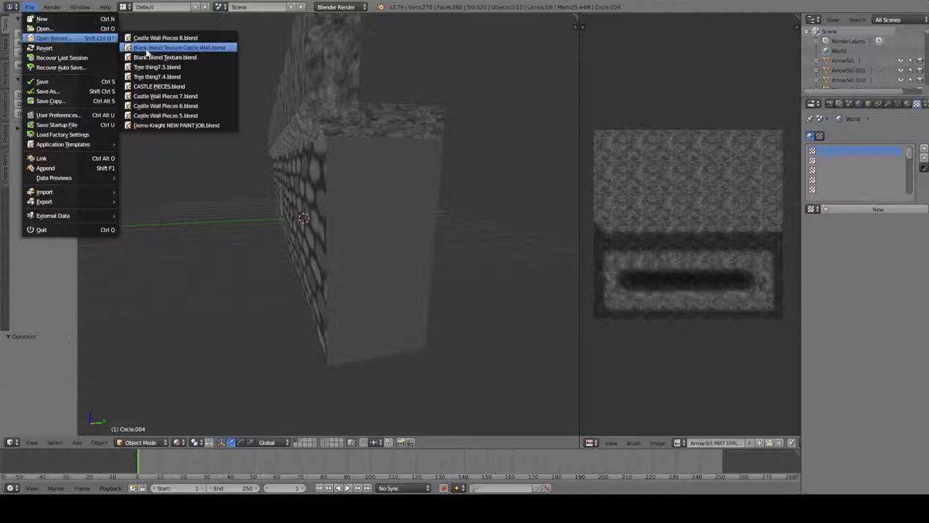
click(145, 48)
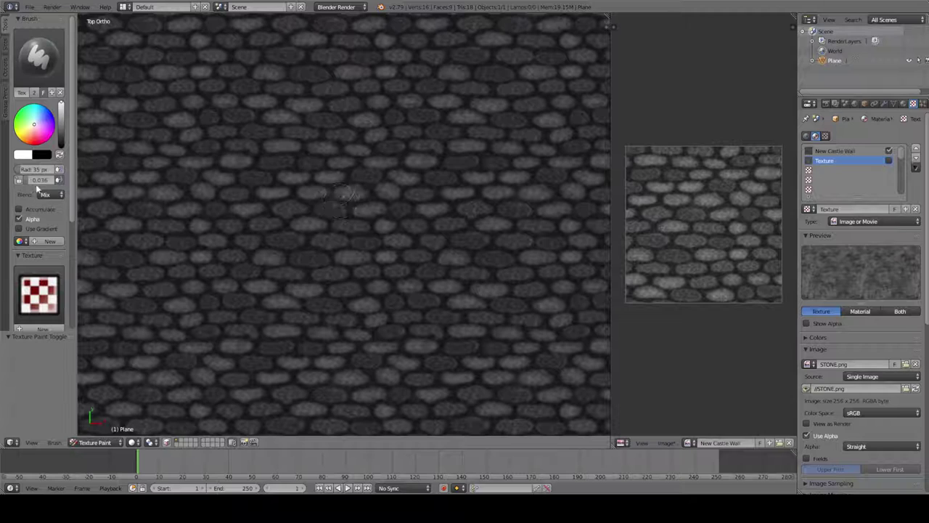
Step: Paint a vertical stone stripe down the wall with the stone brush texture at full strength
drag(36, 182, 61, 181)
click(39, 294)
click(109, 347)
mouse_move(346, 207)
mouse_down()
mouse_move(332, 208)
mouse_move(346, 224)
mouse_move(329, 239)
mouse_move(346, 256)
mouse_move(317, 265)
mouse_move(340, 271)
mouse_move(356, 293)
mouse_move(324, 310)
mouse_move(343, 330)
mouse_move(332, 342)
mouse_move(338, 374)
mouse_move(327, 297)
mouse_move(338, 245)
mouse_up()
Step: Add a new disabled texture slot, Texture.001, holding the 128×128 Dirt.png image
click(839, 170)
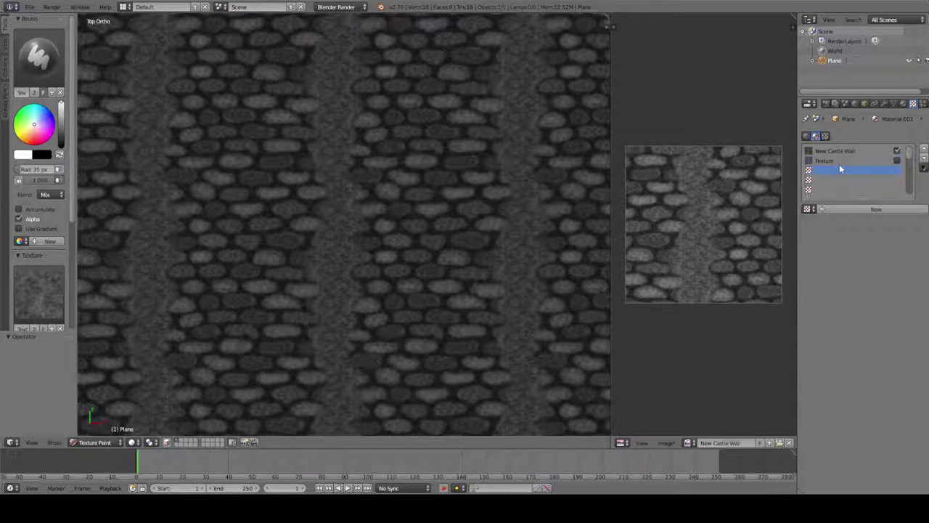
click(845, 209)
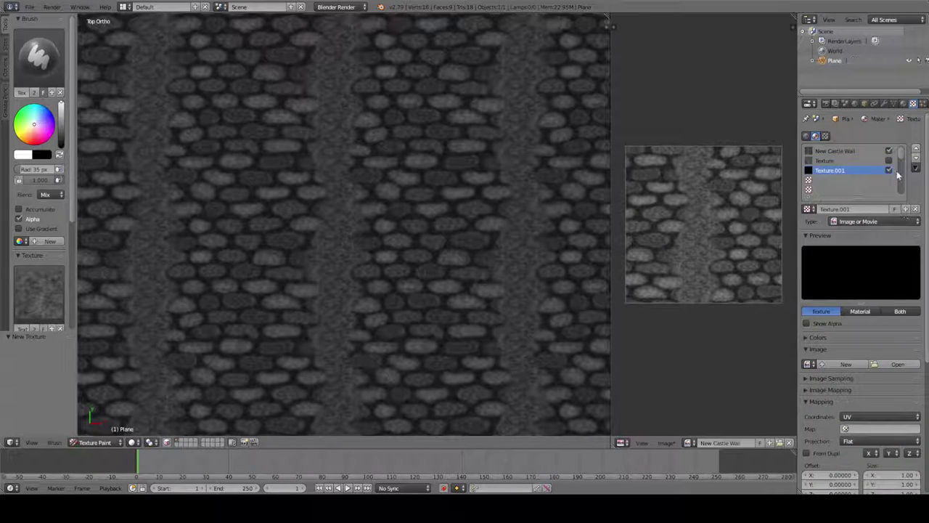
click(890, 170)
click(898, 364)
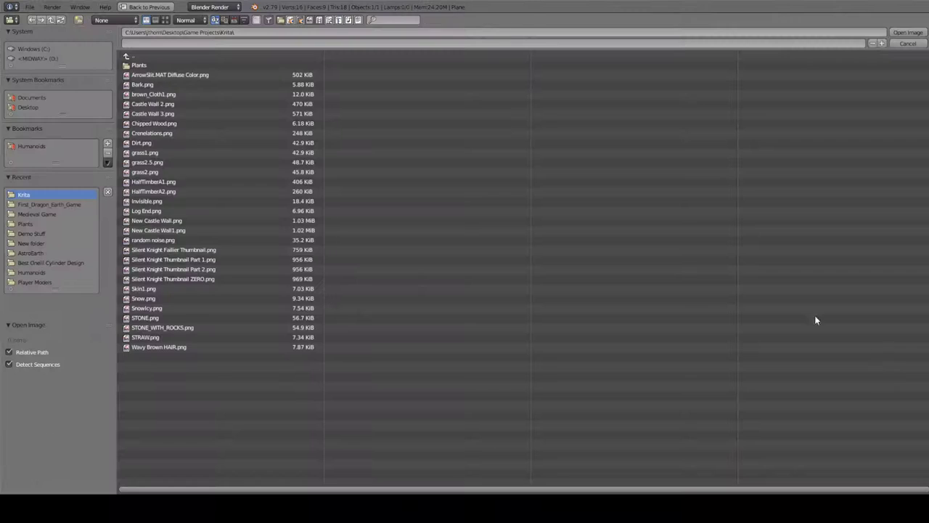
double_click(170, 145)
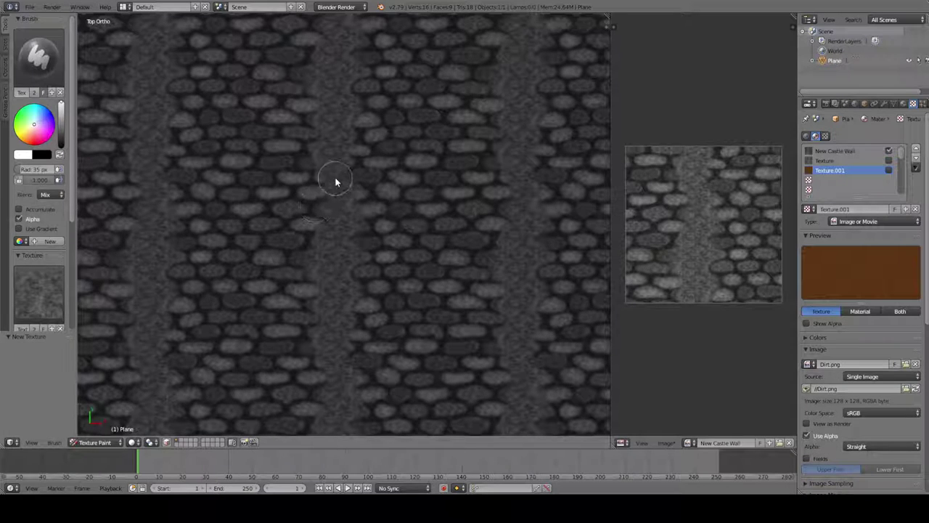
Step: Paint brown dirt down the stone stripes using the Texture.001 brush texture
click(40, 294)
click(149, 344)
mouse_move(326, 207)
mouse_down()
mouse_move(338, 225)
mouse_move(315, 252)
mouse_move(334, 286)
mouse_move(333, 259)
mouse_move(342, 297)
mouse_move(331, 379)
mouse_move(332, 321)
mouse_up()
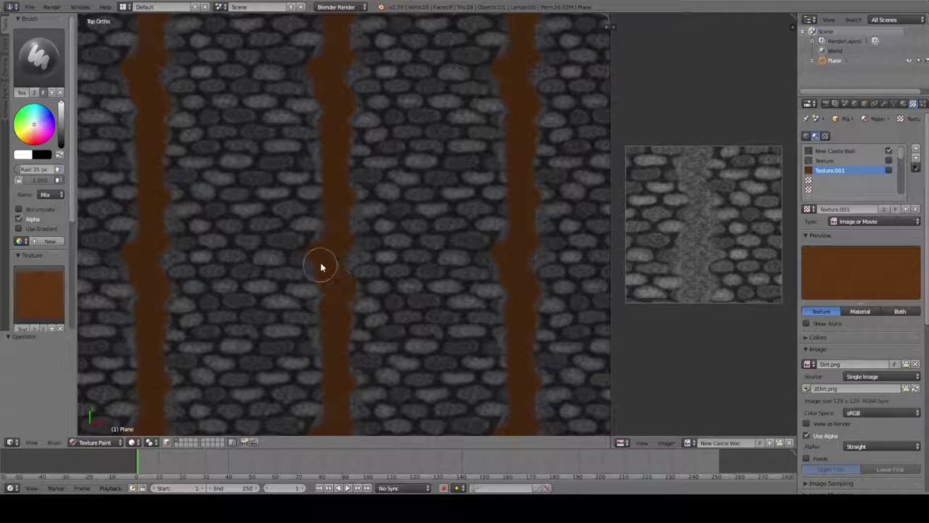
mouse_move(332, 241)
mouse_down()
mouse_move(340, 188)
mouse_move(335, 162)
mouse_up()
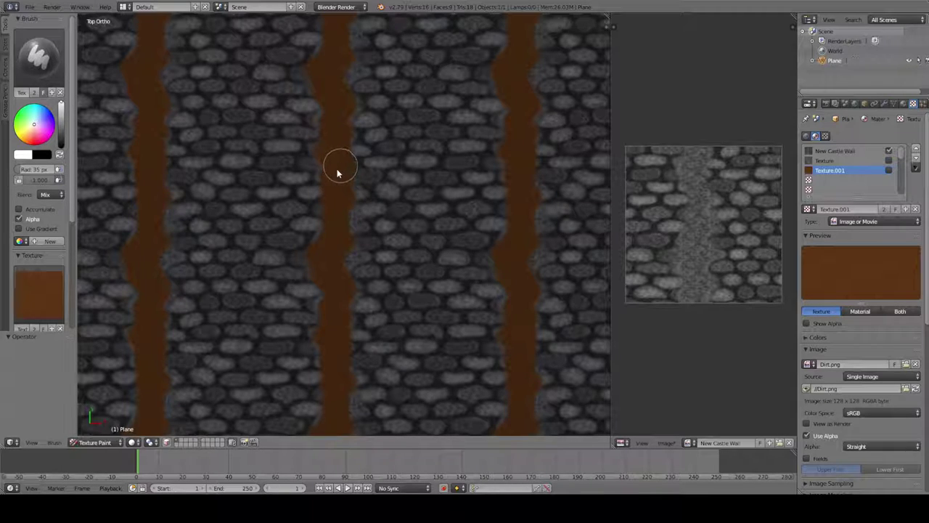
drag(335, 193, 328, 239)
drag(332, 275, 344, 379)
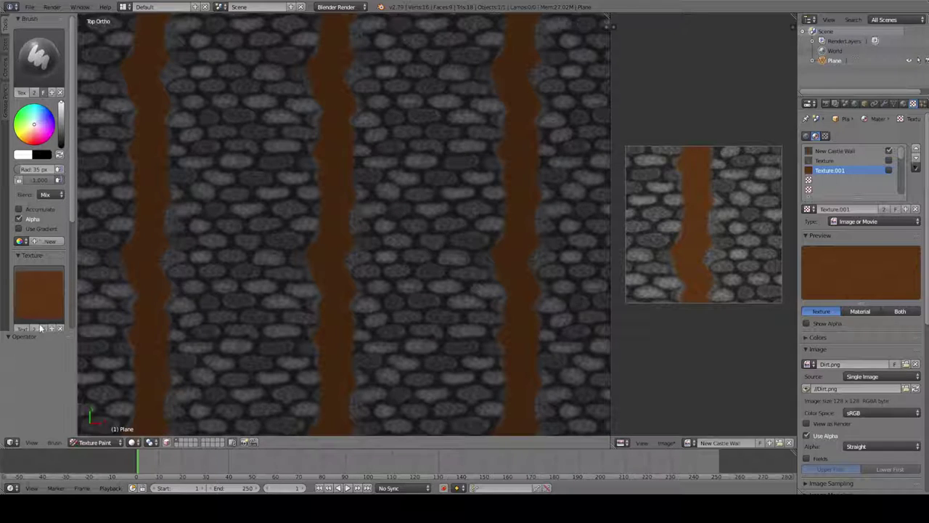
Step: Blend grey stone noise over the brown stripe at strength about 0.87
click(38, 294)
click(116, 346)
drag(42, 179, 35, 179)
mouse_move(300, 245)
mouse_down()
mouse_move(333, 244)
mouse_move(352, 257)
mouse_move(325, 277)
mouse_move(348, 272)
mouse_move(325, 280)
mouse_move(338, 319)
mouse_move(326, 297)
mouse_move(322, 341)
mouse_move(327, 328)
mouse_move(388, 314)
mouse_move(322, 360)
mouse_move(338, 374)
mouse_move(322, 411)
mouse_up()
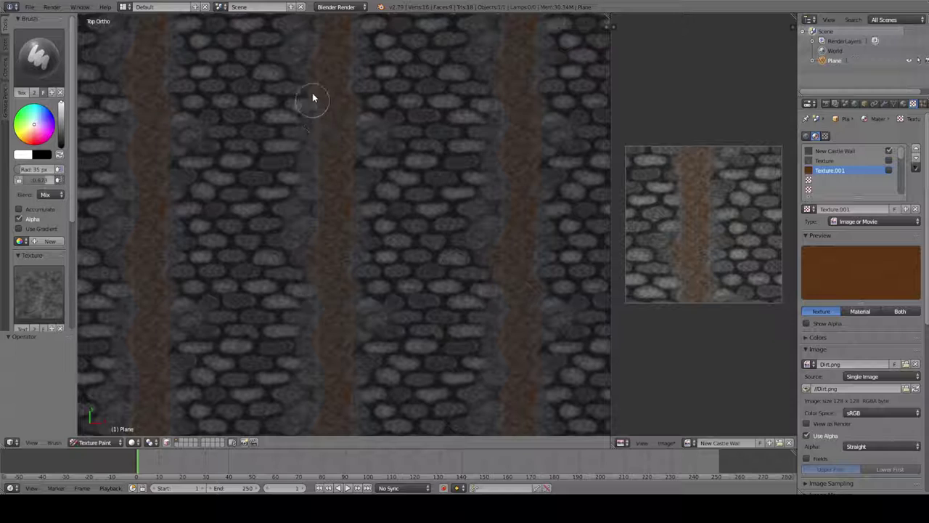
Step: Paint grey stone noise over the central stripe's edges to fade the dirt
drag(352, 75, 363, 301)
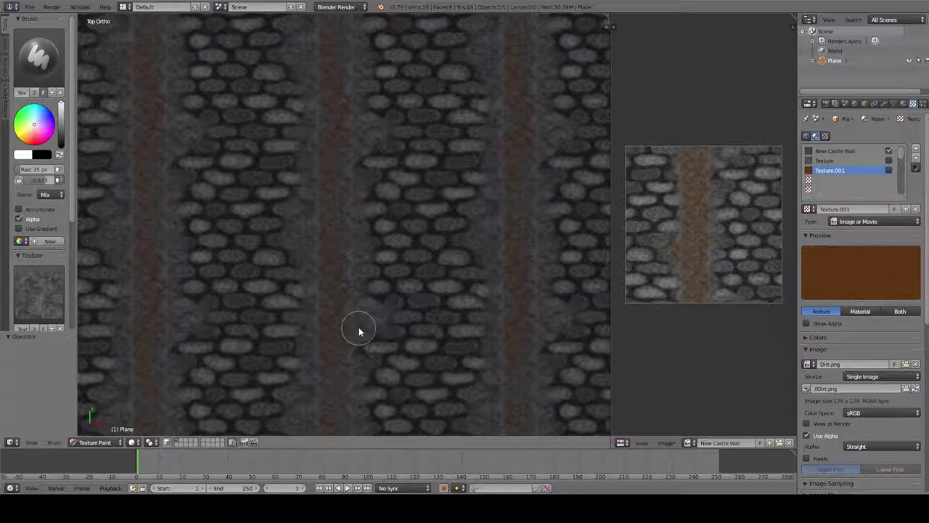
key(Tab)
key(Tab)
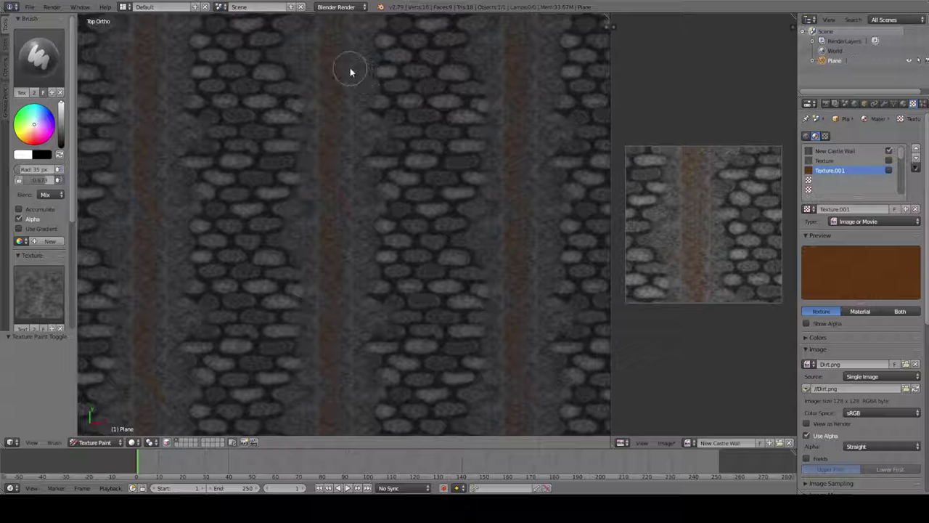
drag(315, 102, 303, 104)
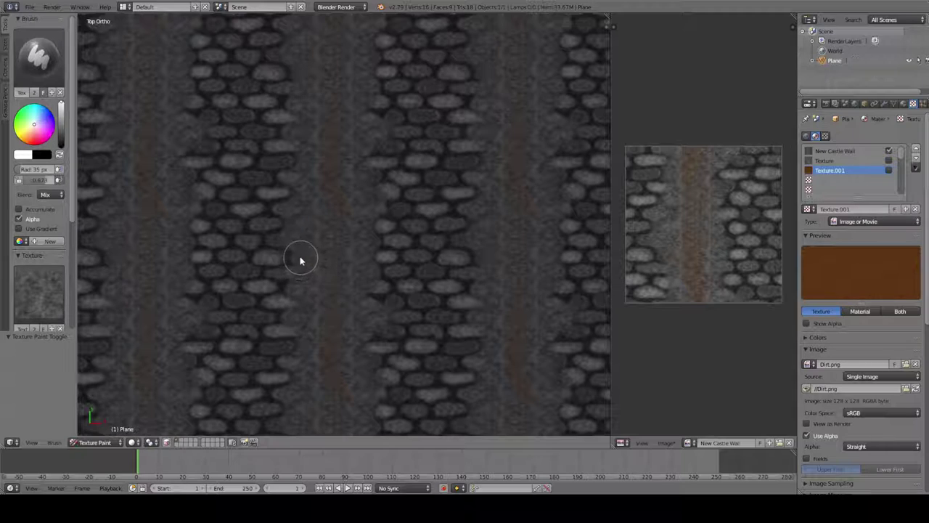
mouse_move(297, 257)
mouse_down()
mouse_move(323, 253)
mouse_move(344, 225)
mouse_move(321, 201)
mouse_move(334, 152)
mouse_up()
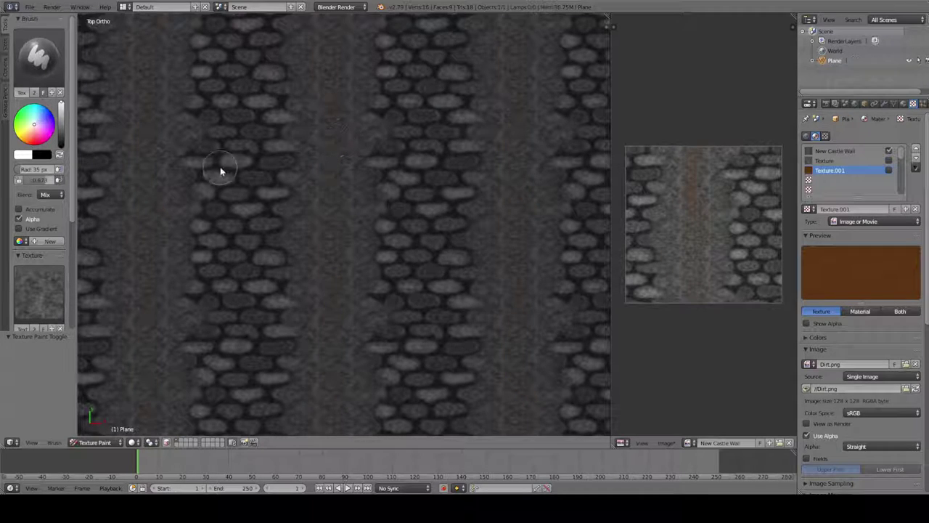
Step: At strength 0.218, paint orange Texture.001 dirt streaks down the middle strip, then reselect grey texture
drag(43, 179, 31, 179)
click(40, 290)
click(153, 350)
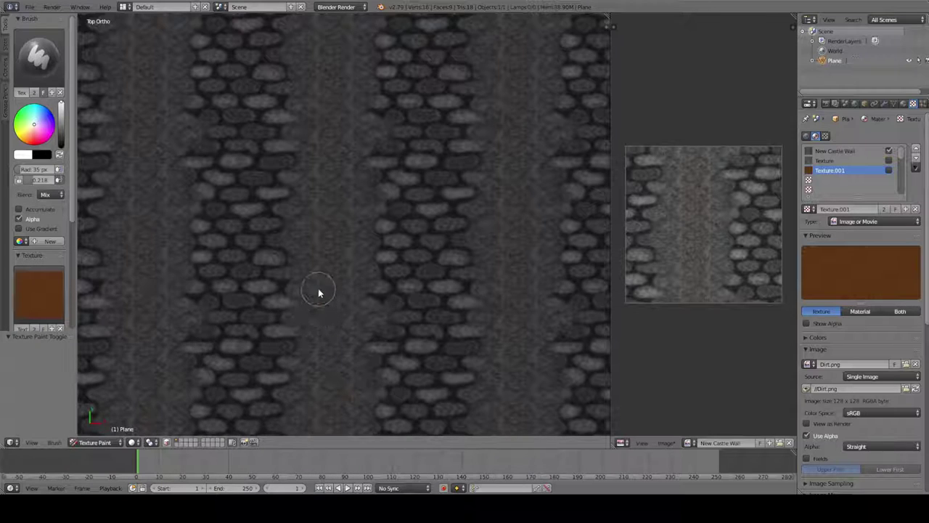
mouse_move(318, 288)
mouse_down()
mouse_move(326, 261)
mouse_move(325, 321)
mouse_move(345, 290)
mouse_move(346, 257)
mouse_up()
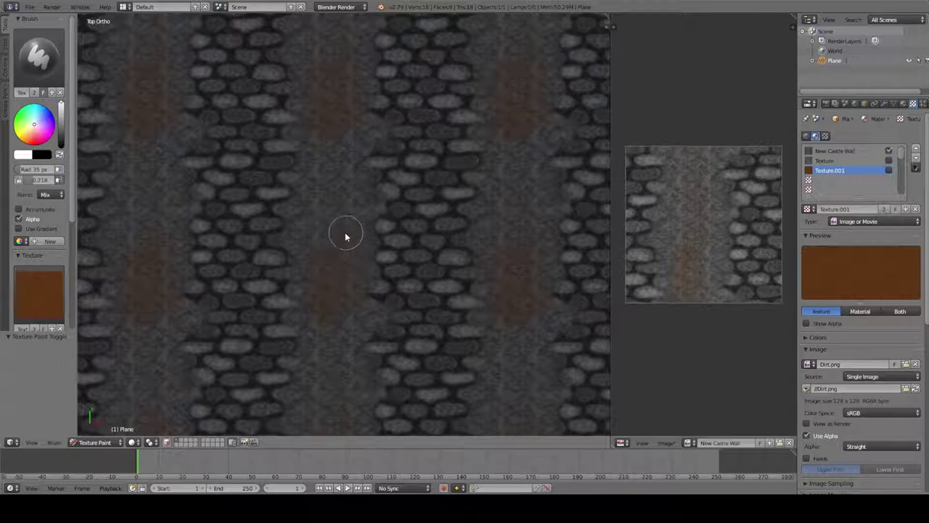
mouse_move(322, 150)
mouse_down()
mouse_move(333, 205)
mouse_move(323, 186)
mouse_move(332, 175)
mouse_move(347, 199)
mouse_up()
drag(365, 282, 350, 326)
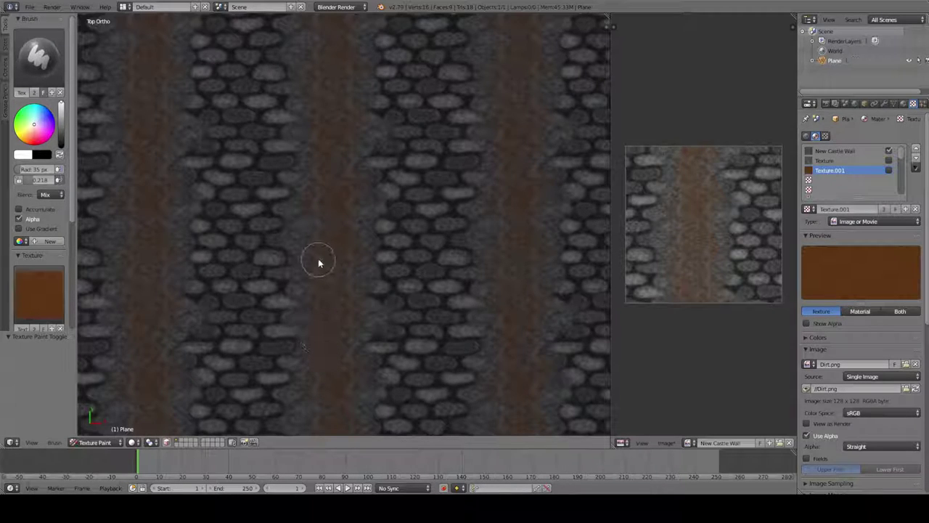
mouse_move(358, 255)
mouse_down()
mouse_move(305, 240)
mouse_move(304, 225)
mouse_move(325, 217)
mouse_move(319, 140)
mouse_up()
click(38, 292)
click(113, 352)
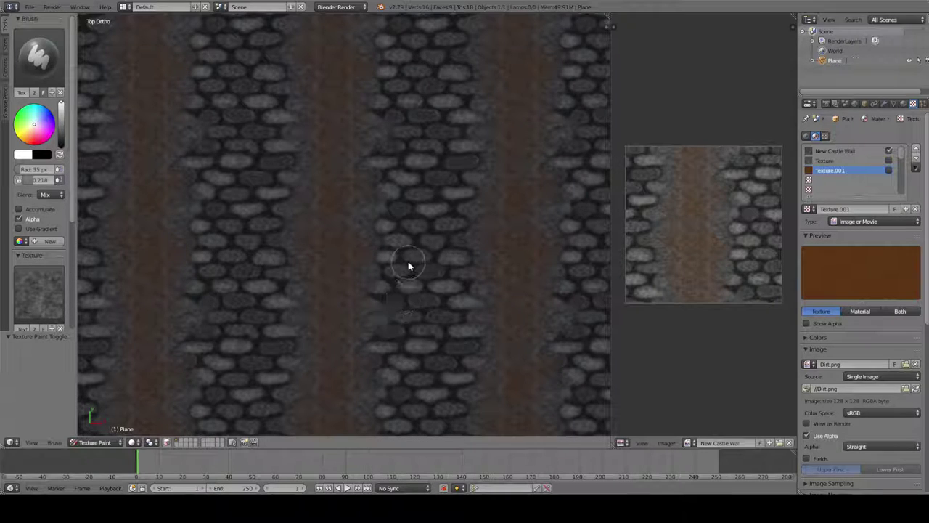
Step: Save the painted texture image as Between Castle Wall1.png
click(668, 445)
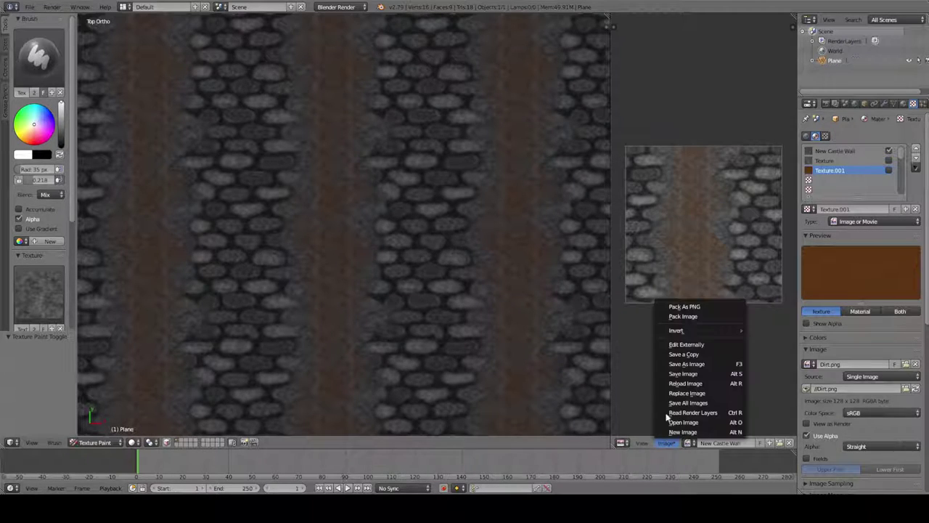
click(680, 363)
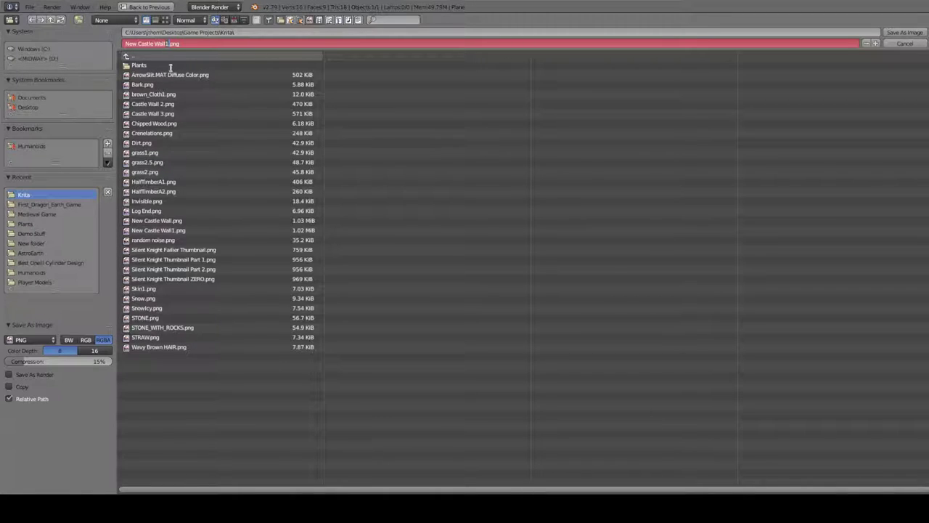
drag(140, 43, 109, 52)
key(BackSpace)
text(Between)
key(Return)
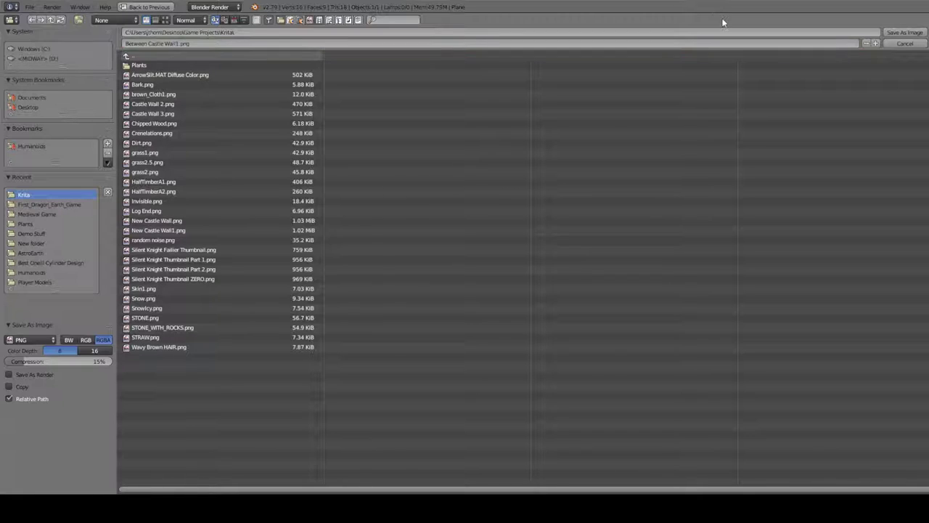
click(904, 32)
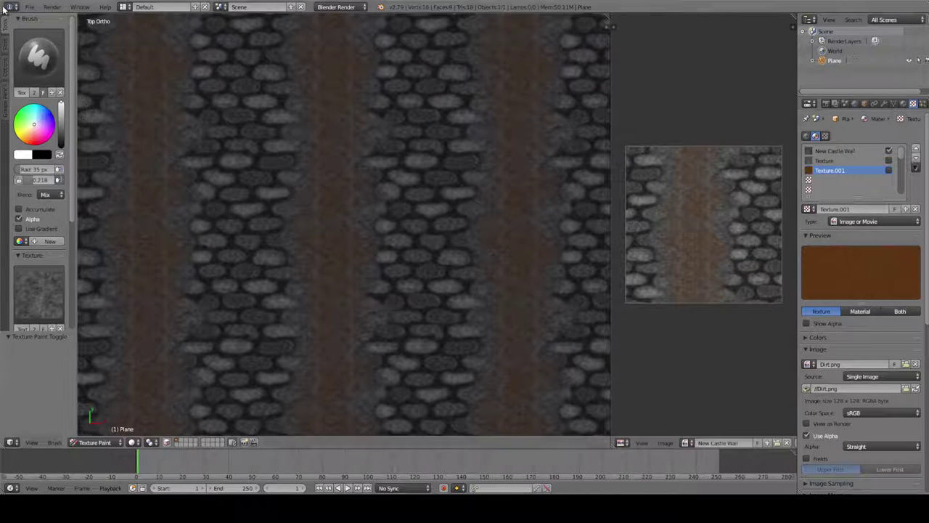
Step: Open Castle Wall Pieces 8.blend from the recent files
click(30, 7)
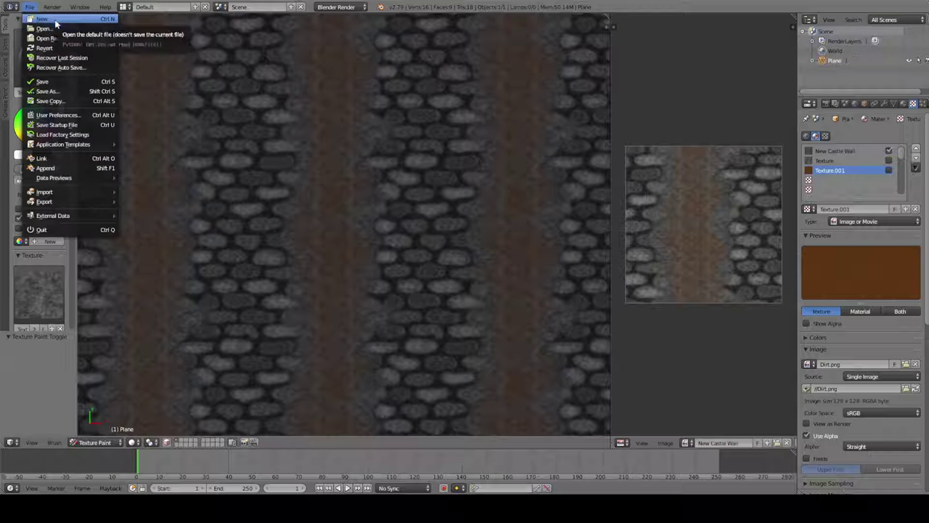
mouse_move(64, 39)
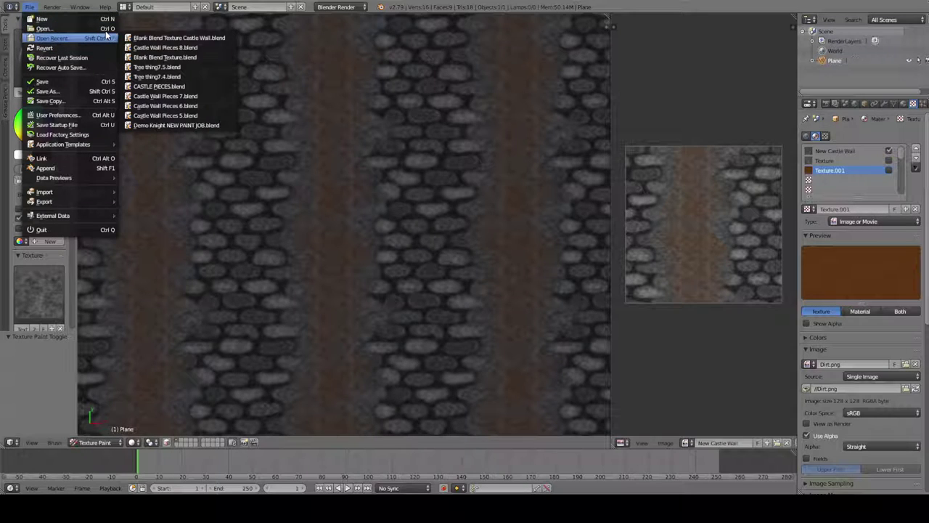
click(152, 47)
Step: Delete the lower wall piece and the crenellation piece
middle_drag(426, 297, 327, 228)
right_click(328, 228)
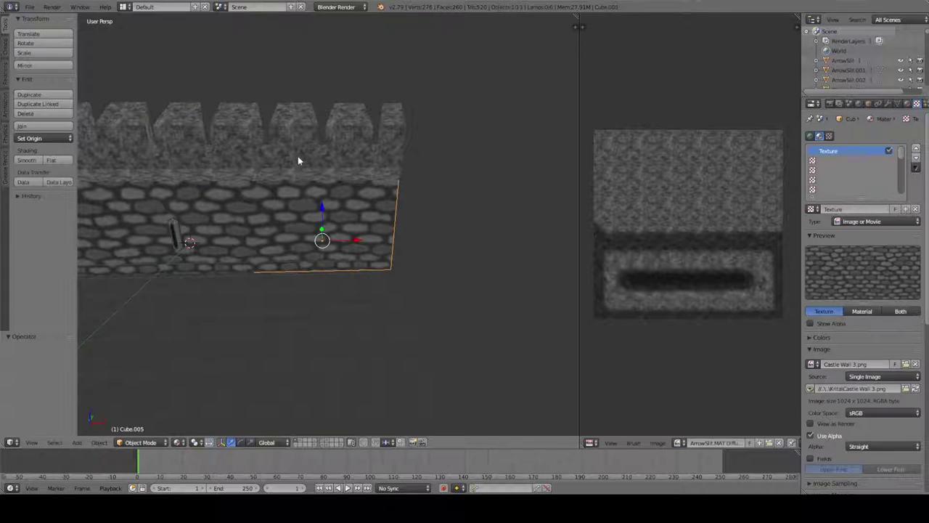
shift+right_click(302, 139)
key(x)
click(301, 134)
Step: Select all faces of the remaining wall piece, Cube.001, in face mode and UV-unwrap them
middle_drag(129, 164, 208, 229)
right_click(203, 152)
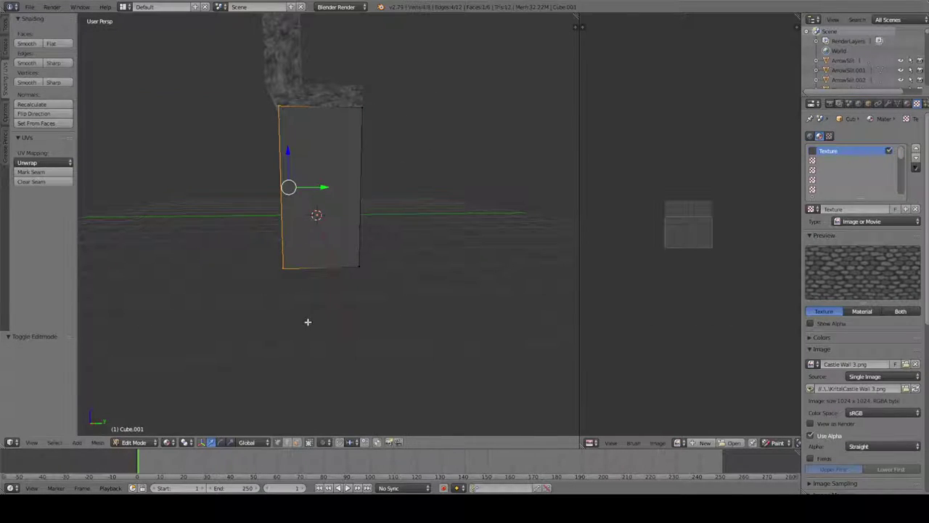
click(296, 443)
right_click(317, 166)
key(a)
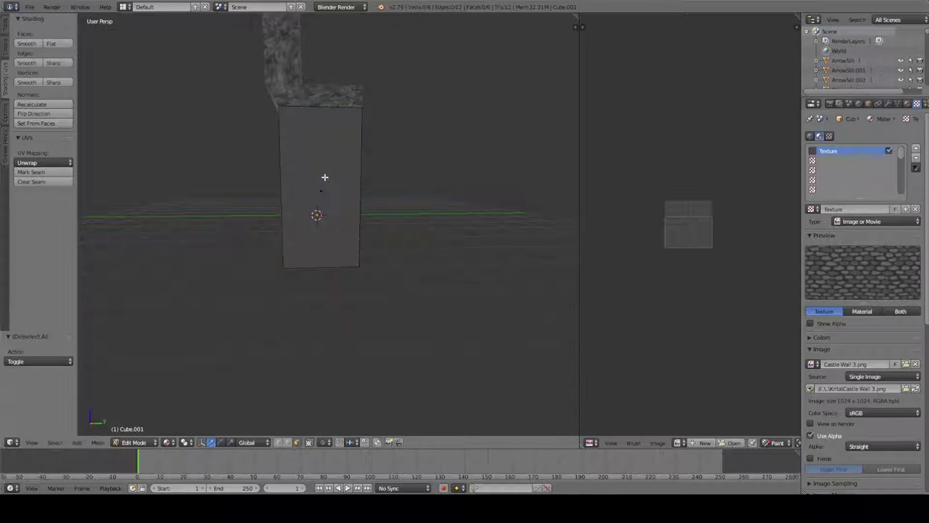
key(a)
middle_drag(383, 232, 390, 230)
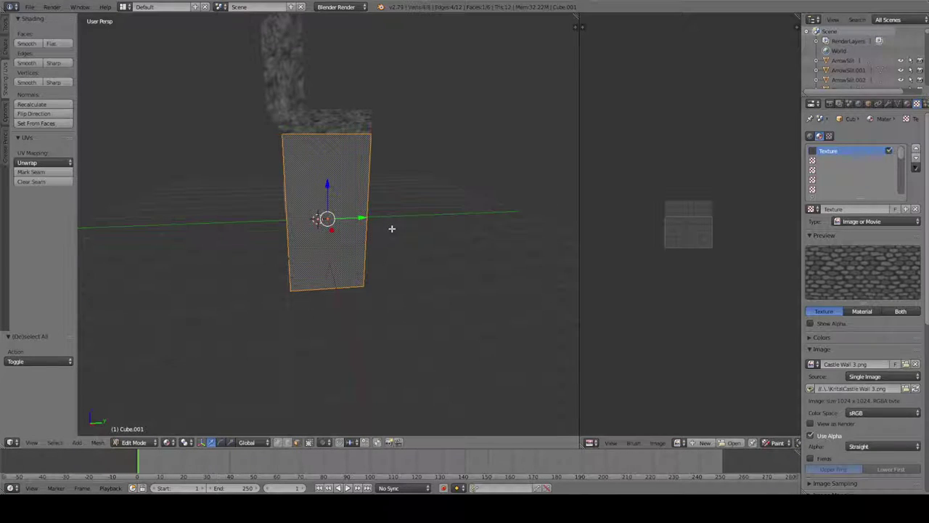
key(u)
click(391, 228)
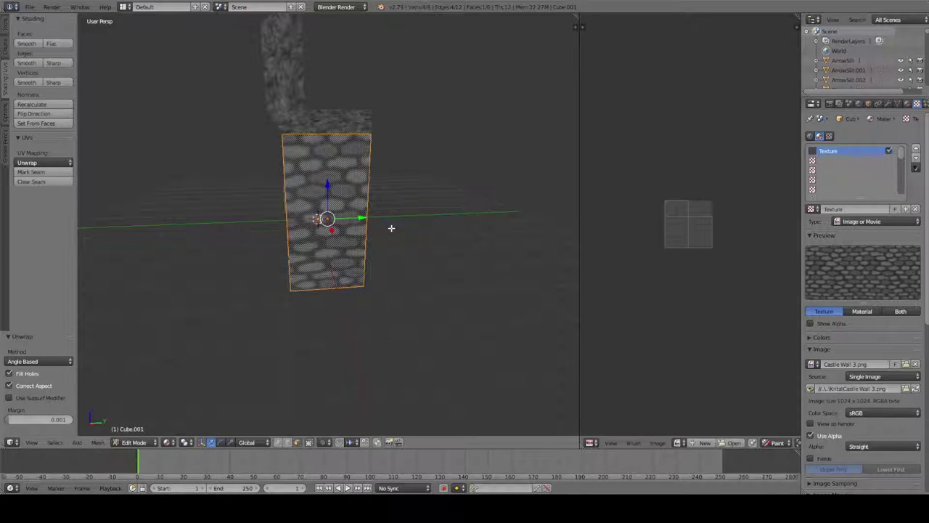
middle_drag(391, 228, 388, 224)
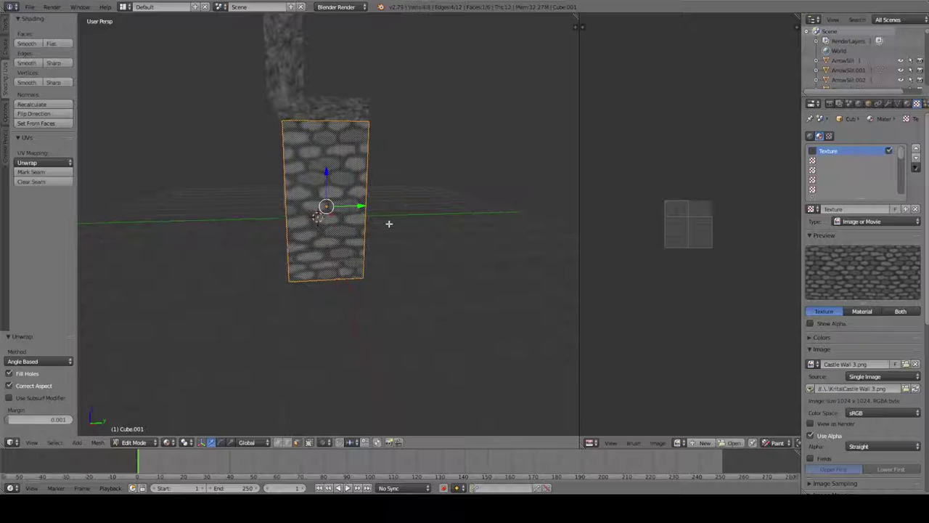
Step: Add a material slot with new material Material.004 and assign it to the face
click(842, 160)
click(843, 151)
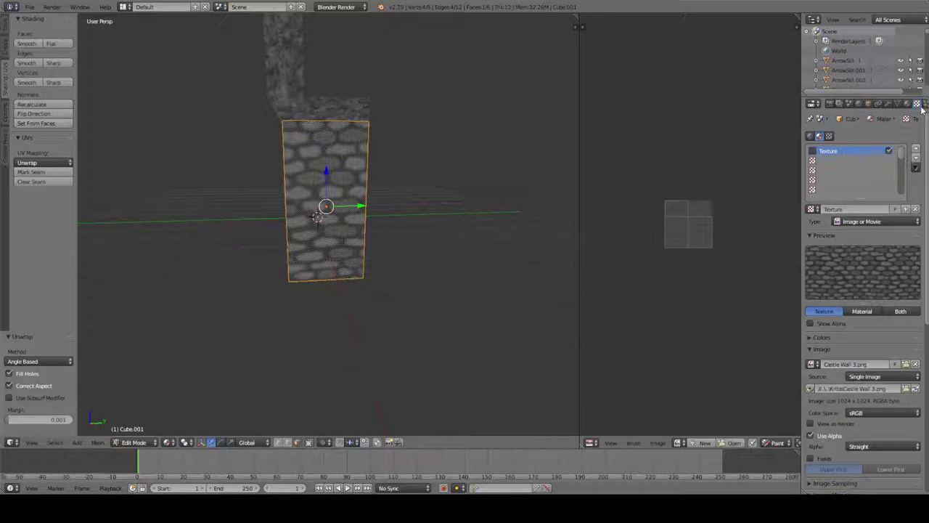
click(906, 104)
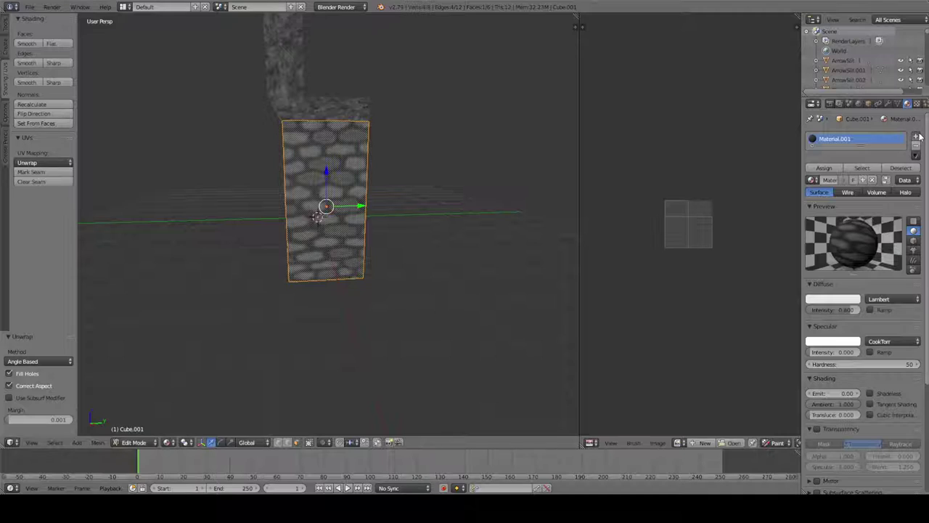
click(918, 137)
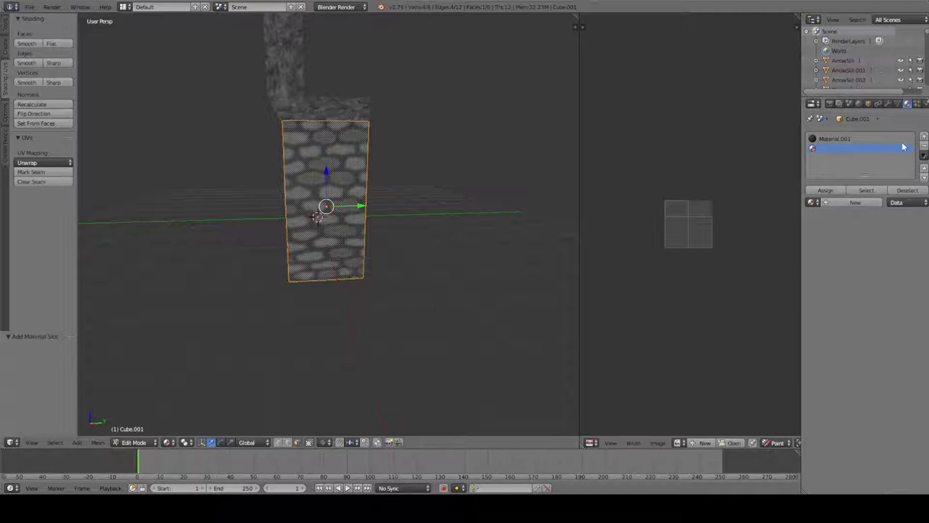
click(847, 201)
click(829, 190)
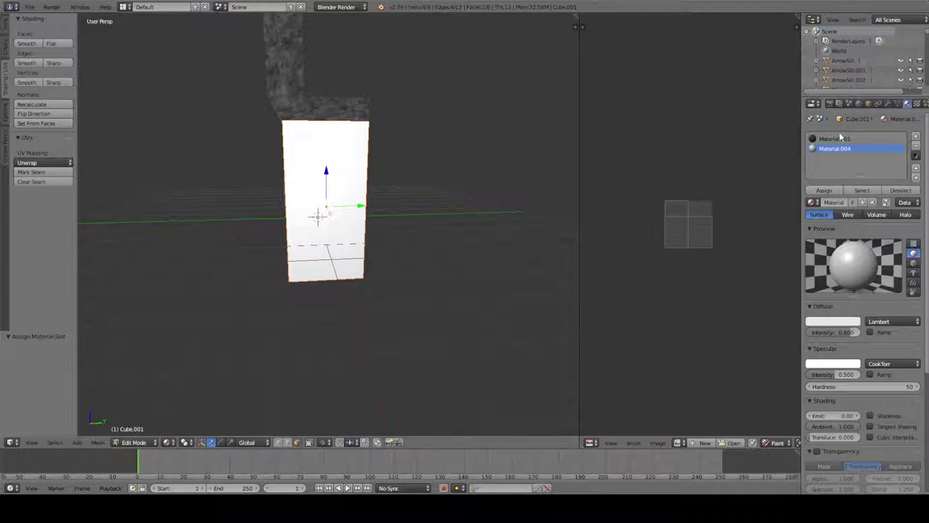
Step: Create image texture Texture.002 loading Between Castle Wall1.png from the Krita folder
click(917, 104)
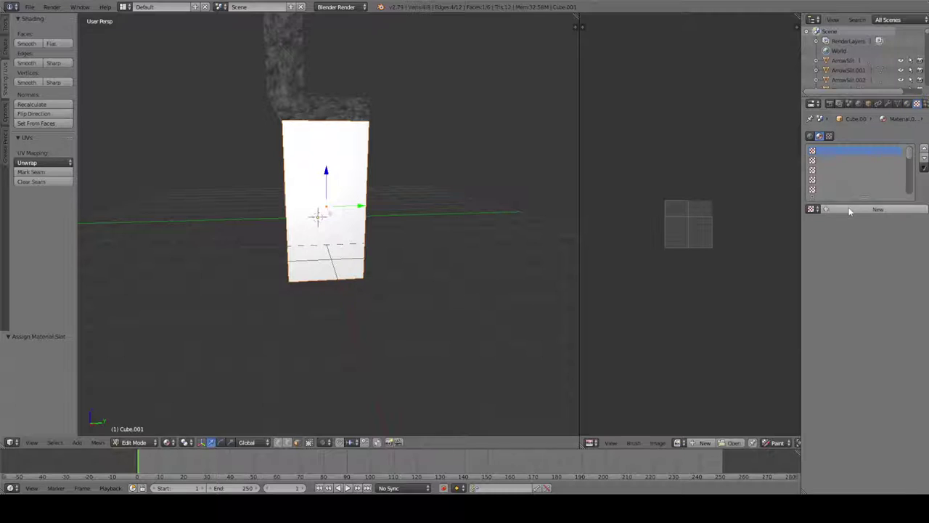
click(849, 209)
click(888, 364)
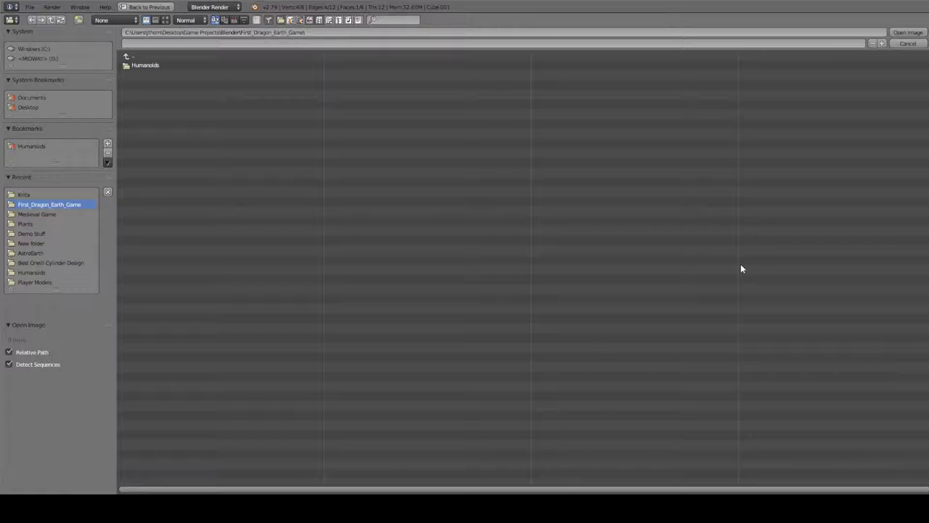
click(58, 195)
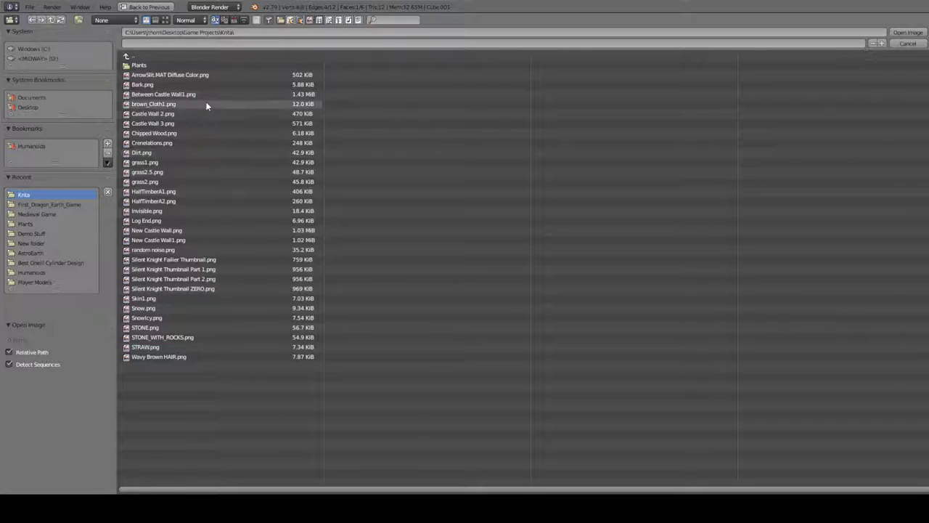
double_click(163, 94)
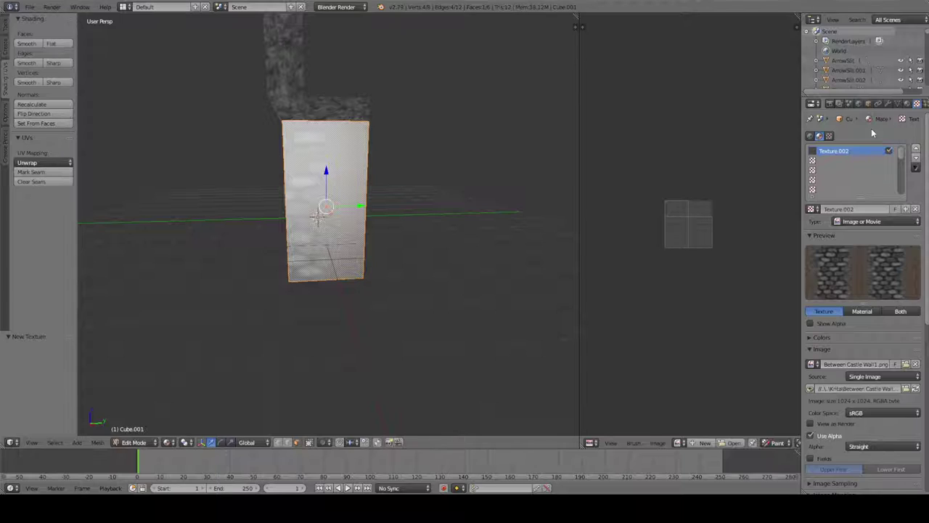
Step: Set Material.004's specular intensity to 0
click(907, 104)
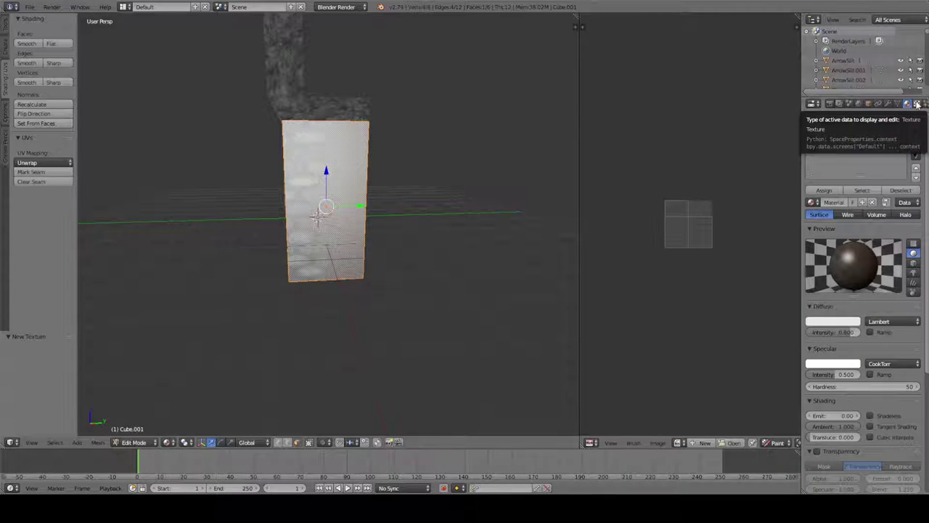
drag(830, 377, 799, 377)
mouse_move(400, 307)
middle_down()
mouse_move(395, 259)
mouse_move(400, 294)
middle_up()
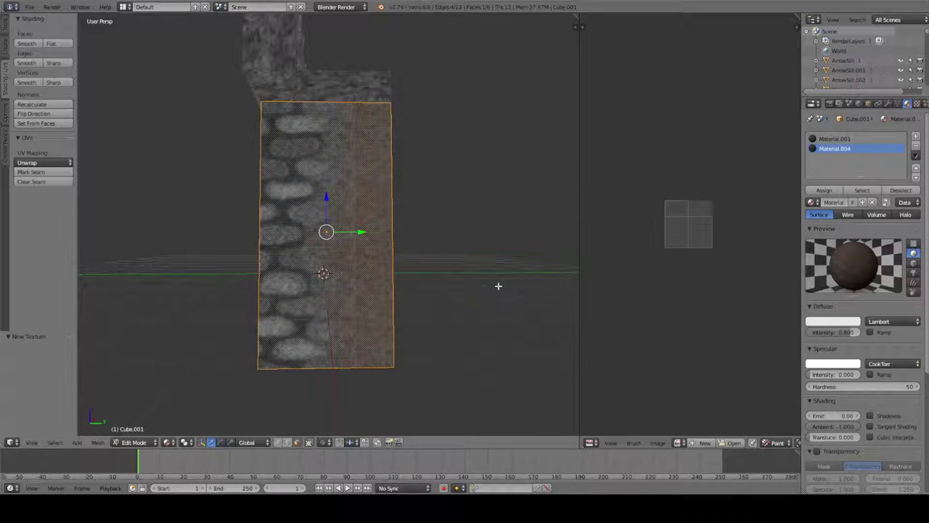
Step: Stretch the face's UV right edge along X to centre the dirt strip, then exit Edit Mode
key(Tab)
key(Tab)
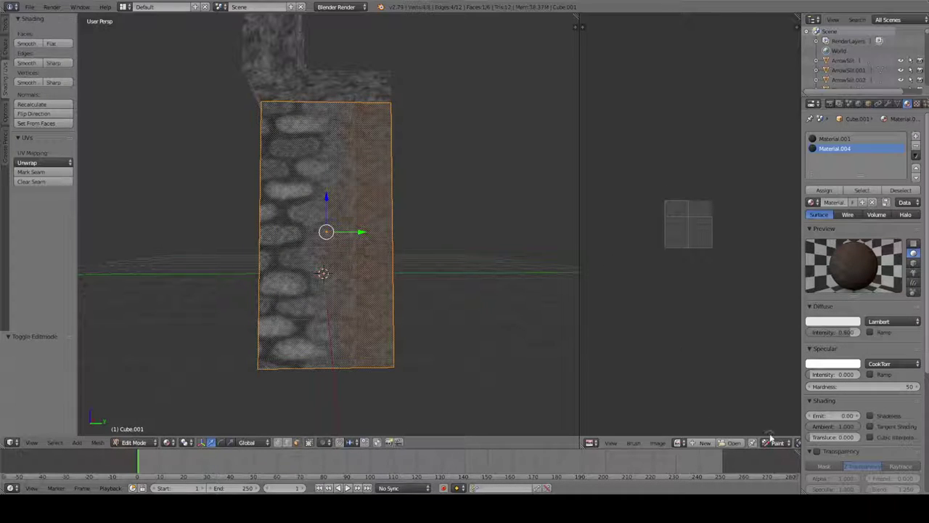
click(777, 442)
click(777, 431)
scroll(686, 273, up, 4)
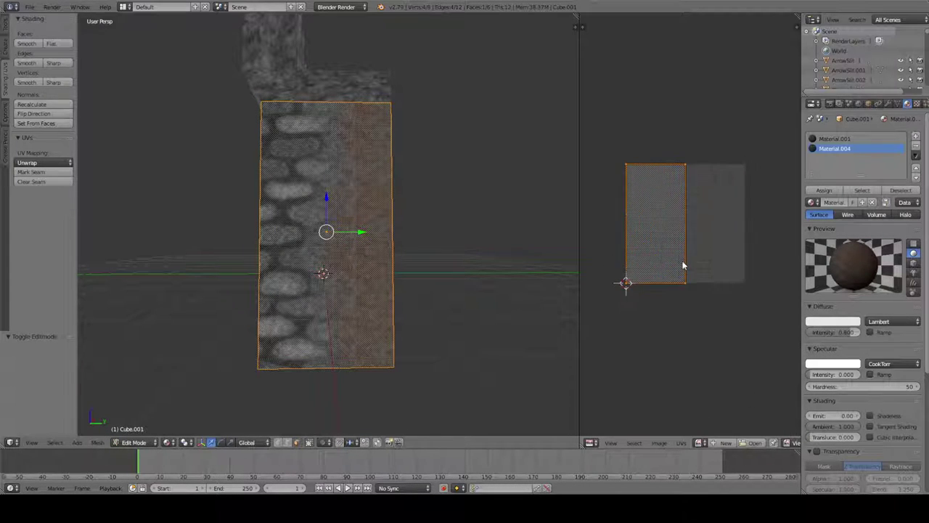
right_click(688, 298)
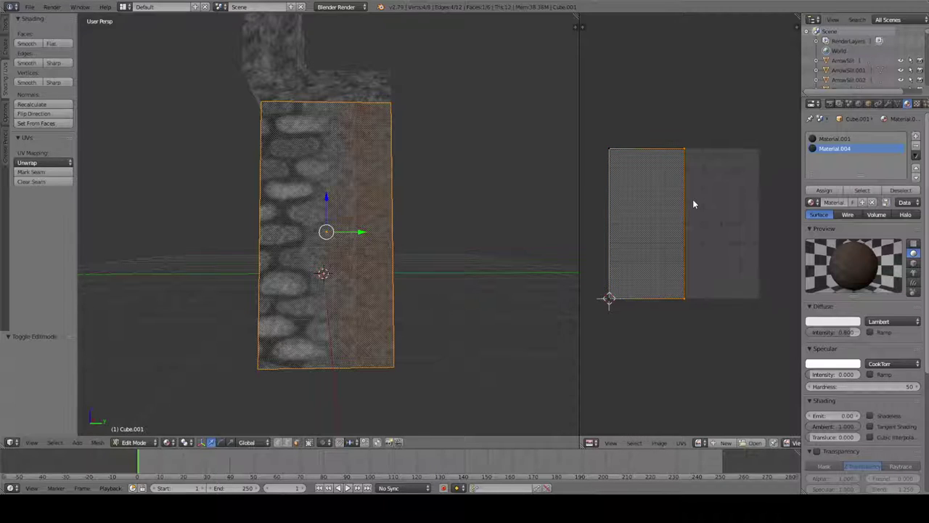
key(g)
key(Escape)
key(x)
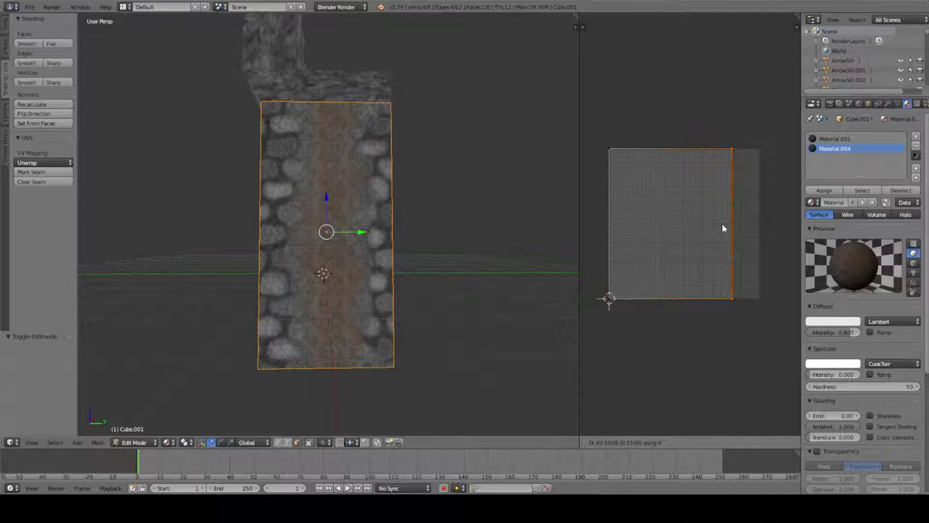
click(730, 223)
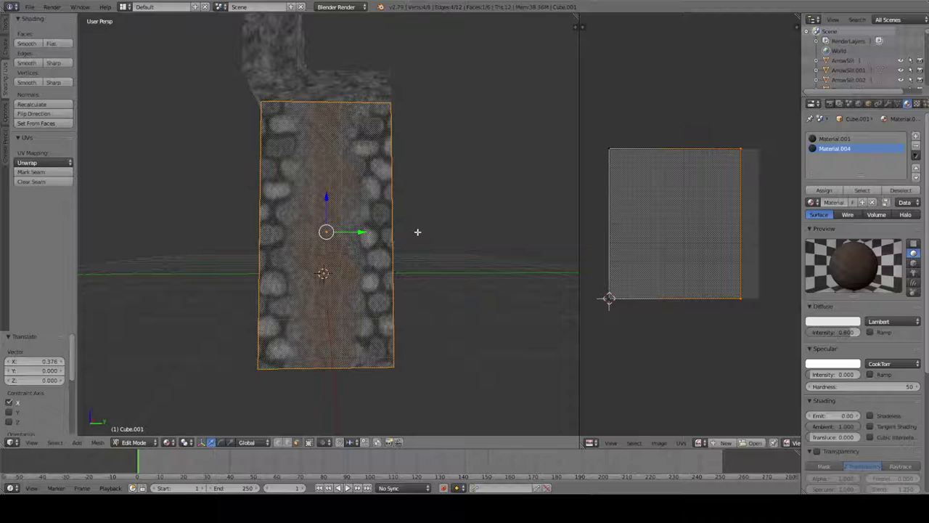
key(Tab)
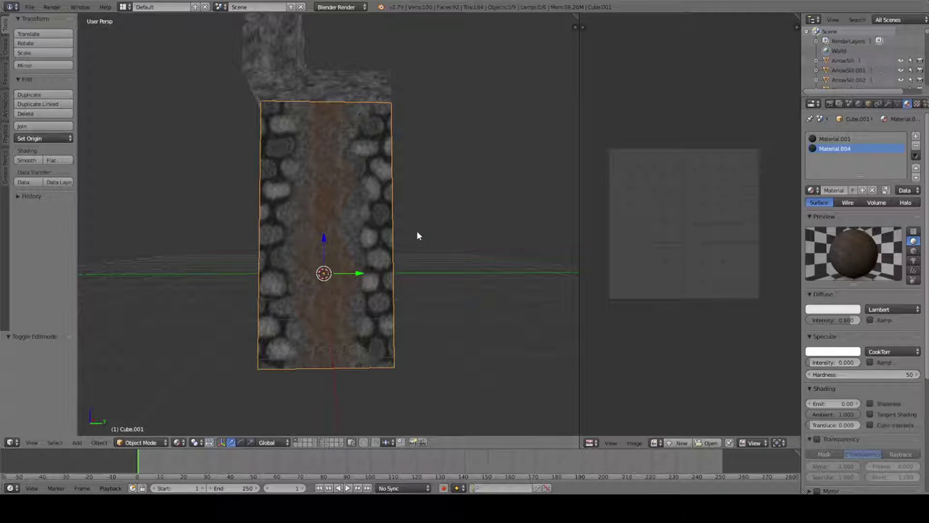
Step: Swap Cube.001's texture image for New Castle Wall1.png from the Krita folder
key(a)
middle_drag(317, 249, 297, 176)
right_click(297, 177)
key(Tab)
key(Tab)
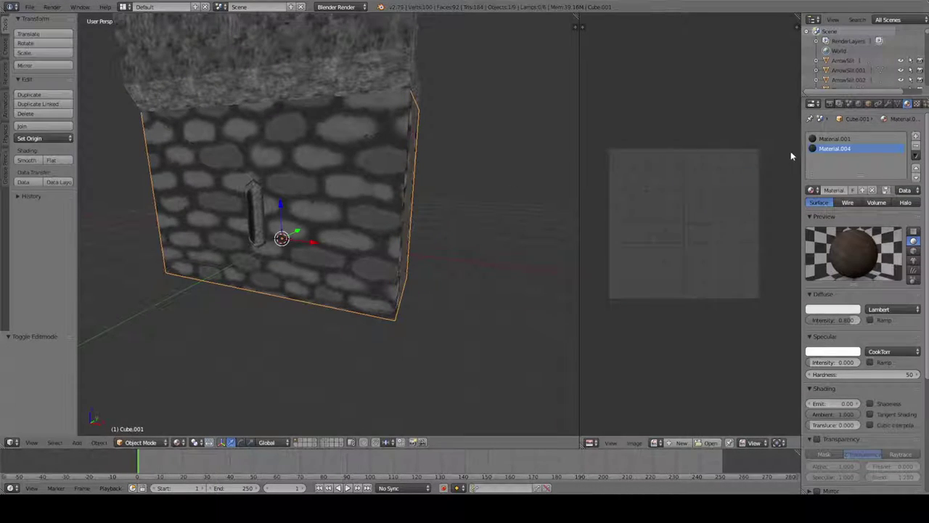
click(916, 103)
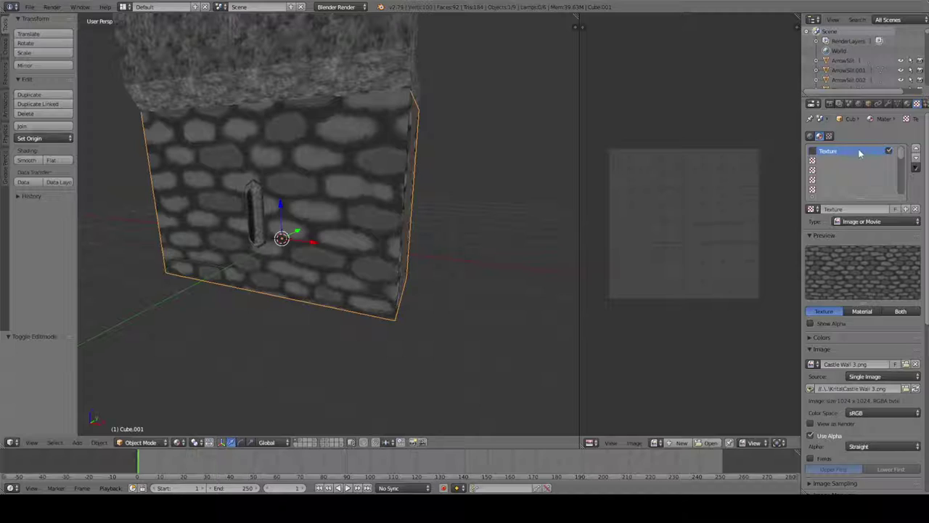
click(905, 363)
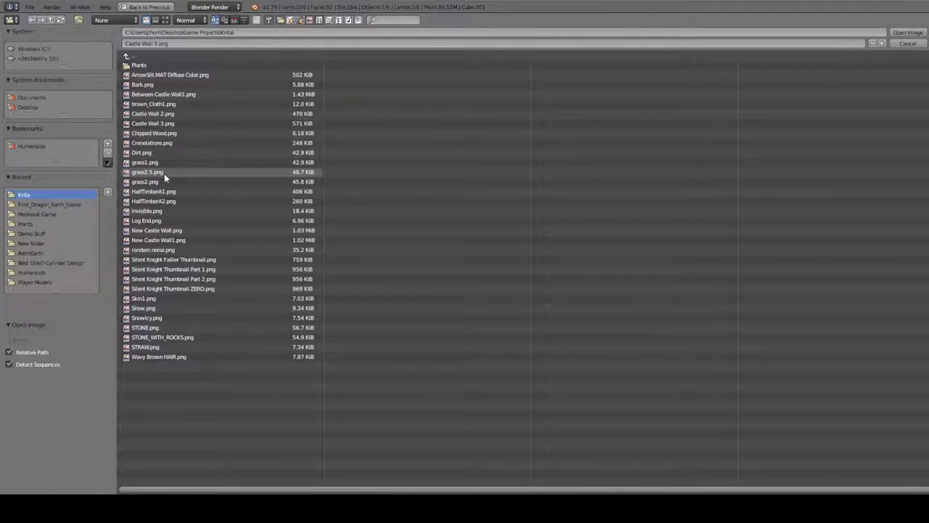
double_click(162, 240)
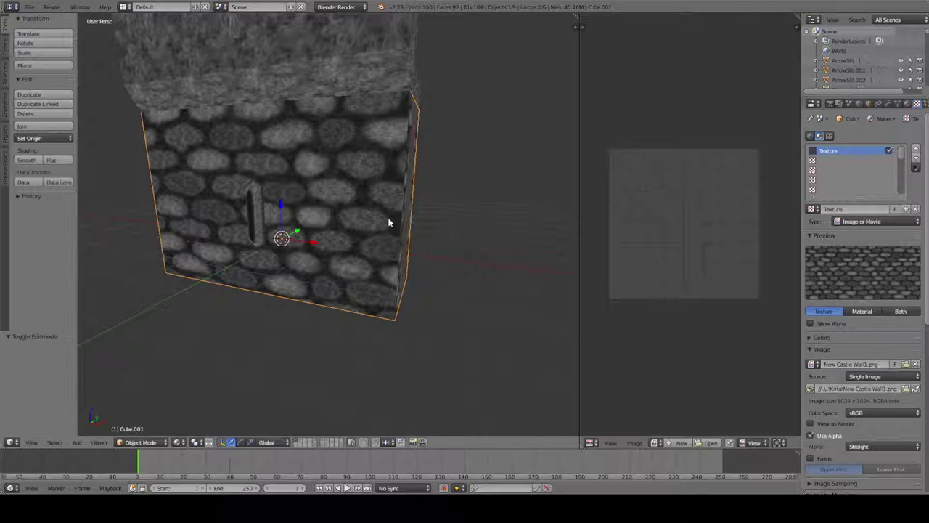
middle_drag(388, 223, 353, 235)
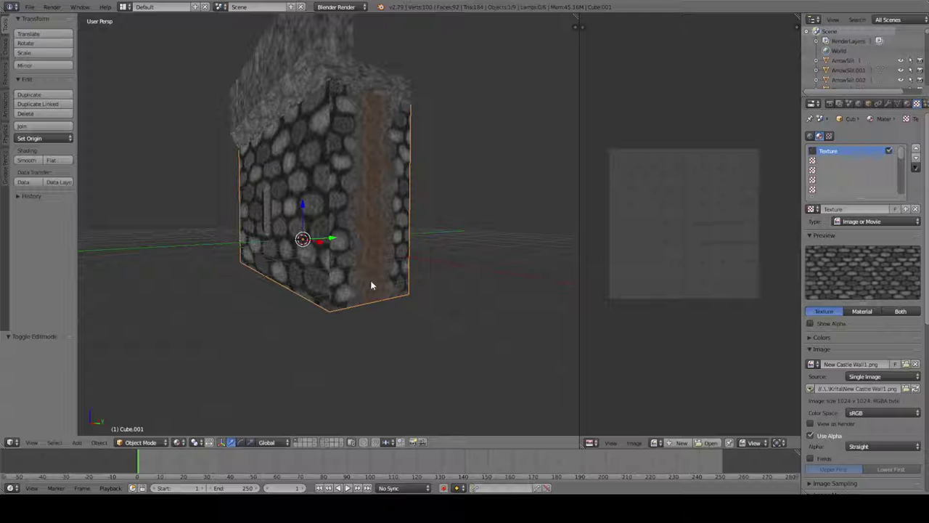
middle_drag(256, 200, 338, 174)
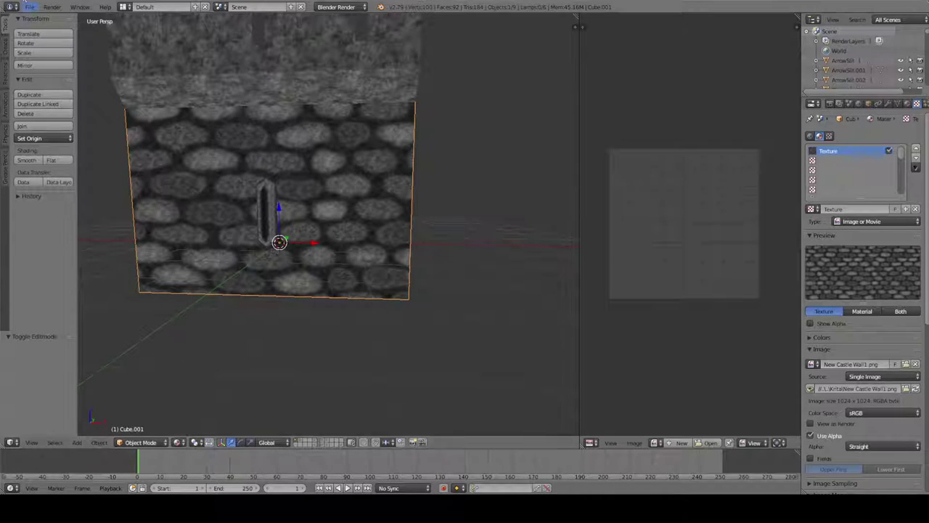
Step: Save the scene as Castle Wall Pieces 8.blend
click(30, 7)
click(67, 91)
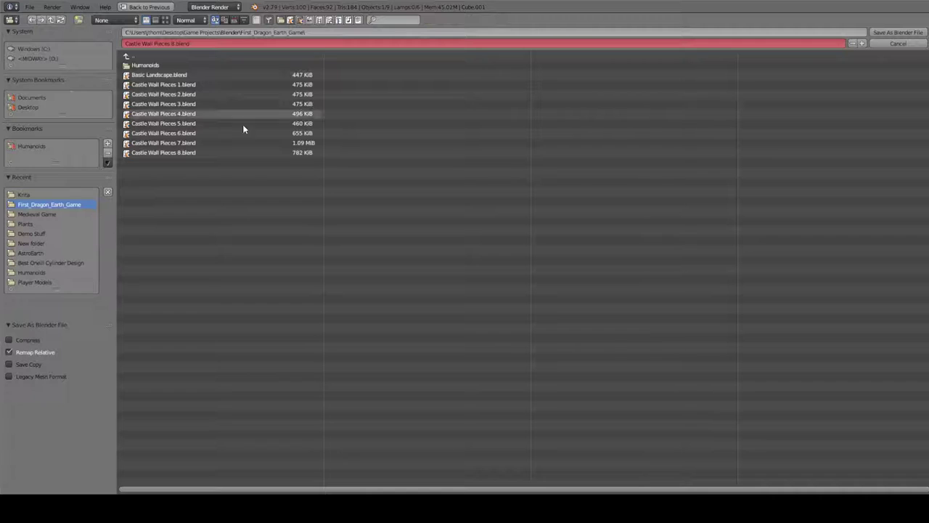
key(Return)
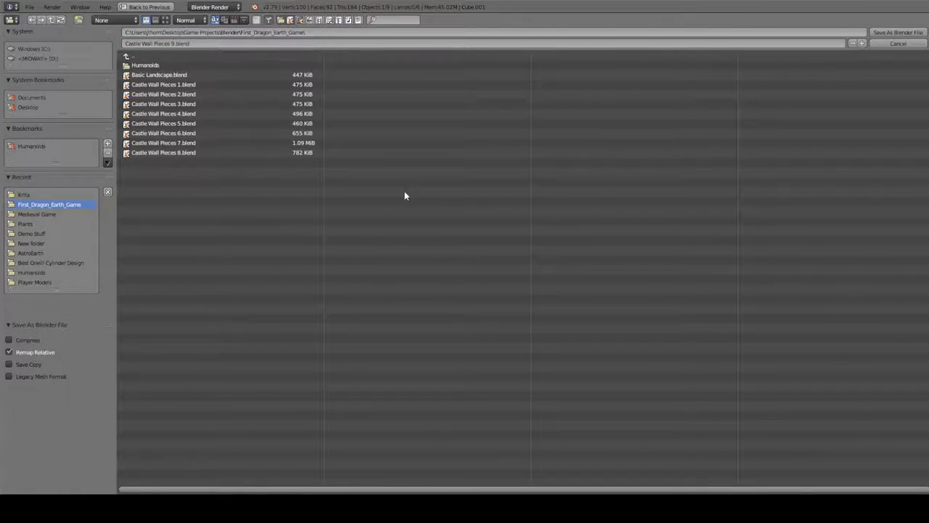
Step: Start a new default scene, put the cube in Texture Paint with simple UVs and a diffuse colour paint slot
click(29, 7)
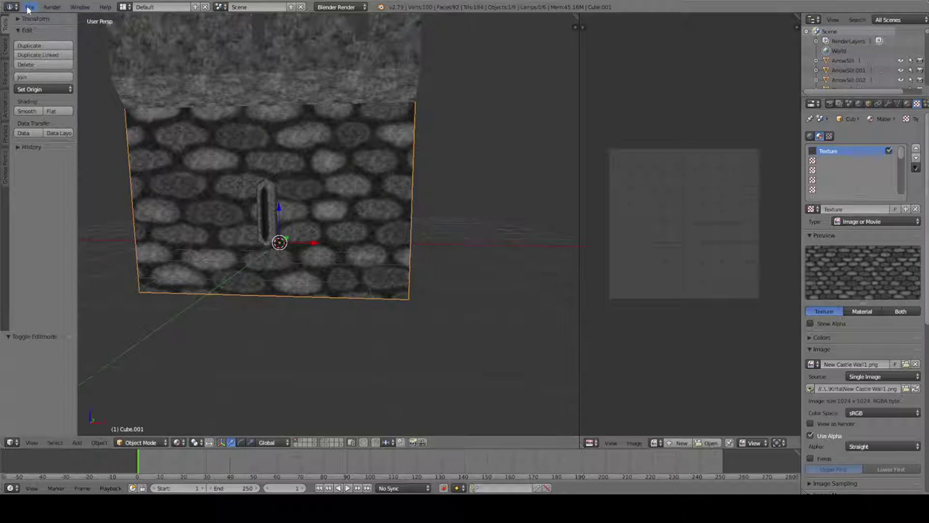
click(30, 7)
click(36, 19)
click(35, 24)
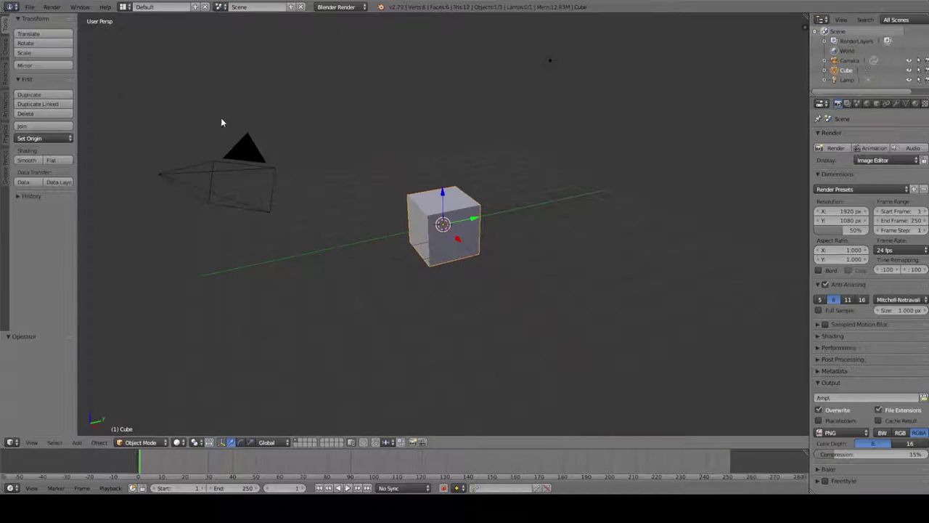
click(140, 442)
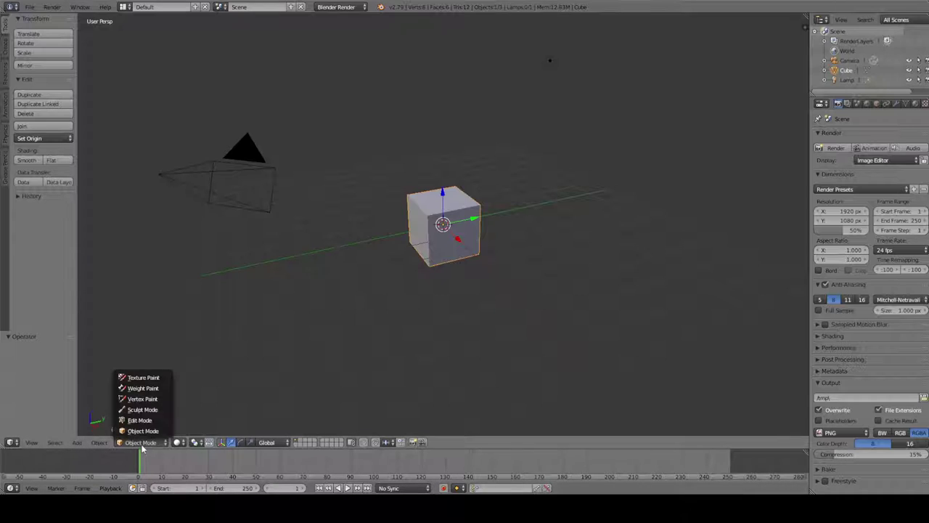
click(124, 377)
click(50, 69)
click(48, 71)
click(49, 83)
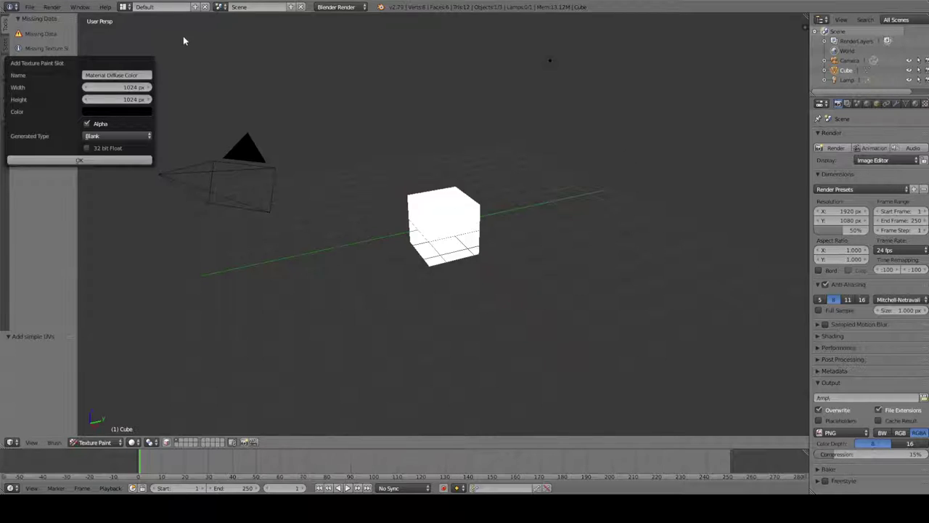
Step: Reopen the recent castle wall scene
click(30, 7)
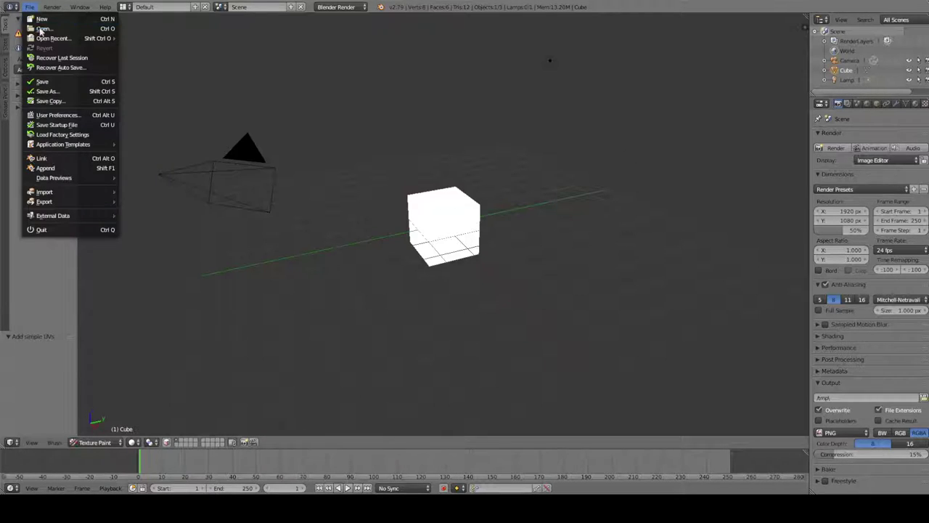
mouse_move(102, 39)
click(150, 38)
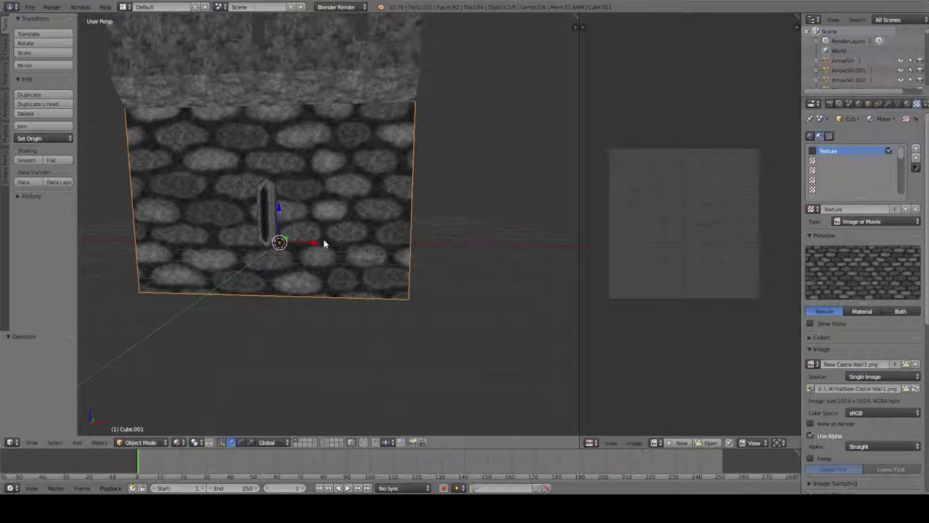
Step: Duplicate the stone wall block and move the copy 4 units down along Z
middle_drag(325, 218, 241, 269)
scroll(353, 244, down, 5)
scroll(287, 225, up, 3)
middle_drag(287, 225, 253, 228)
scroll(257, 203, up, 4)
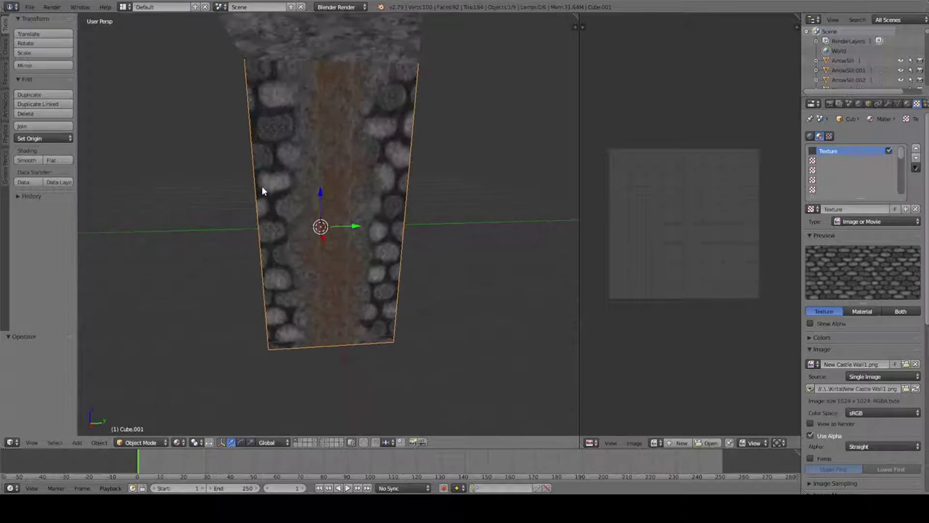
middle_drag(253, 148, 288, 138)
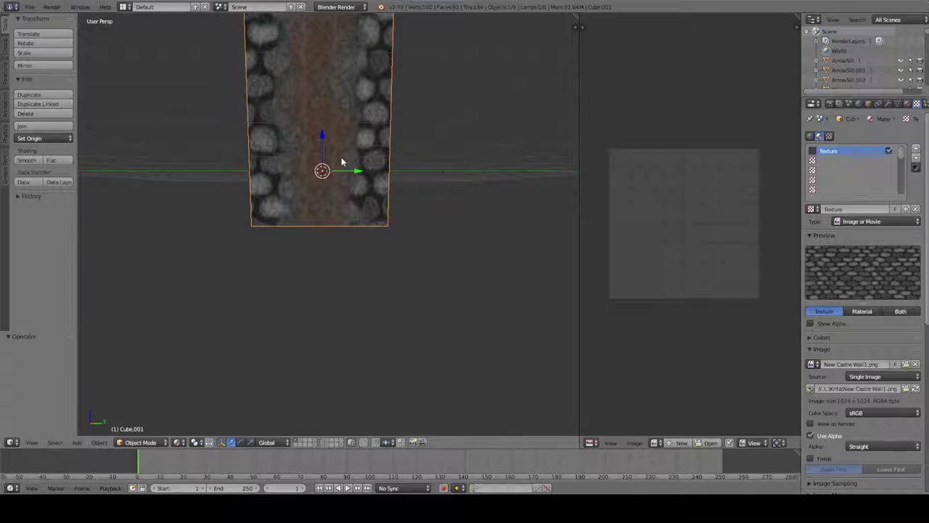
middle_drag(342, 161, 357, 228)
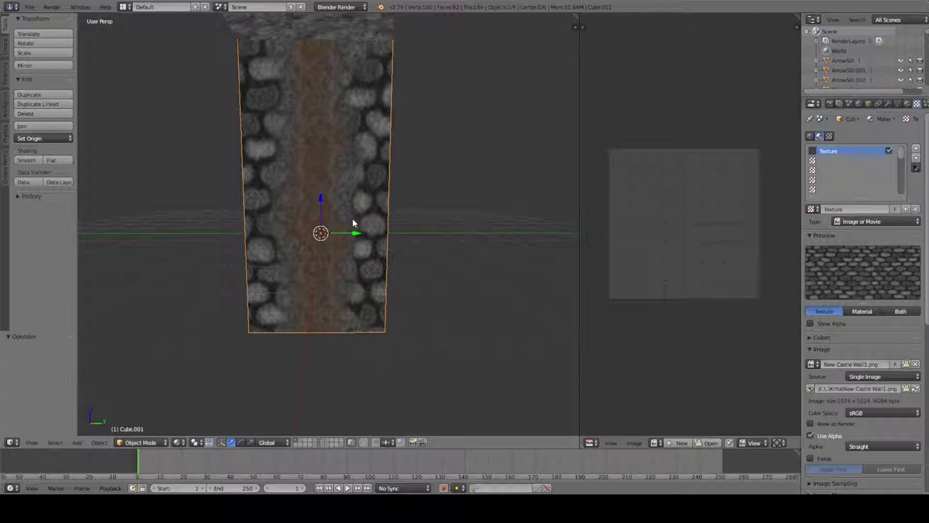
key(shift+d)
key(z)
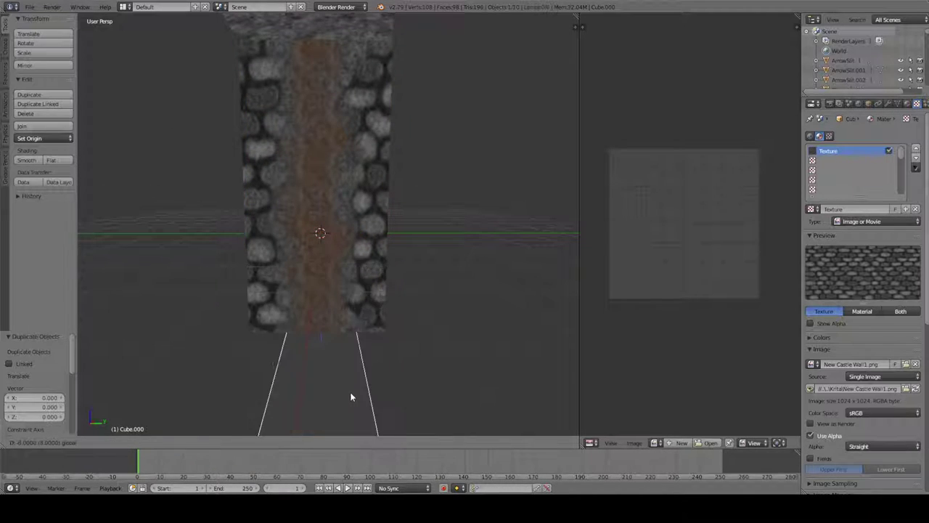
click(342, 342)
middle_drag(342, 342, 314, 196)
middle_drag(293, 238, 348, 253)
Step: Delete the lower copy and scale the wall's front-face UVs to shrink the bricks
key(x)
click(311, 243)
right_click(348, 253)
key(Tab)
right_click(359, 223)
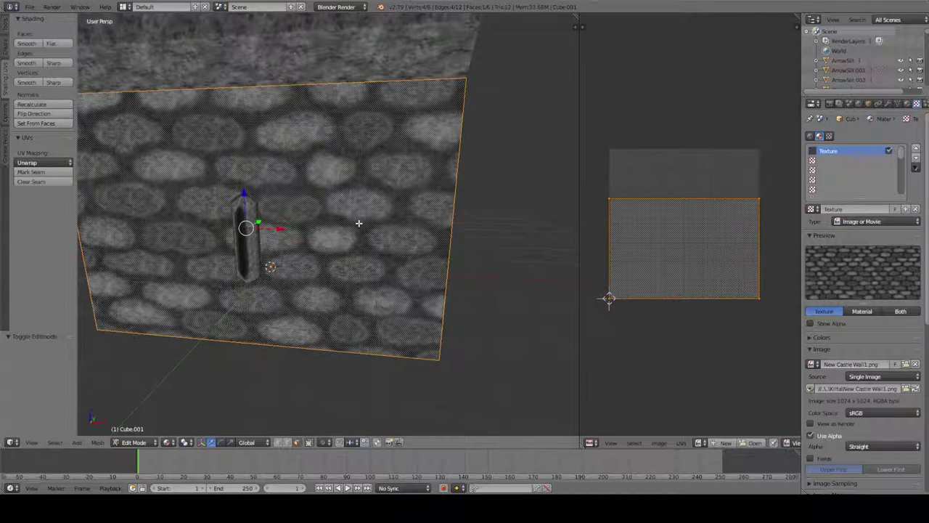
key(s)
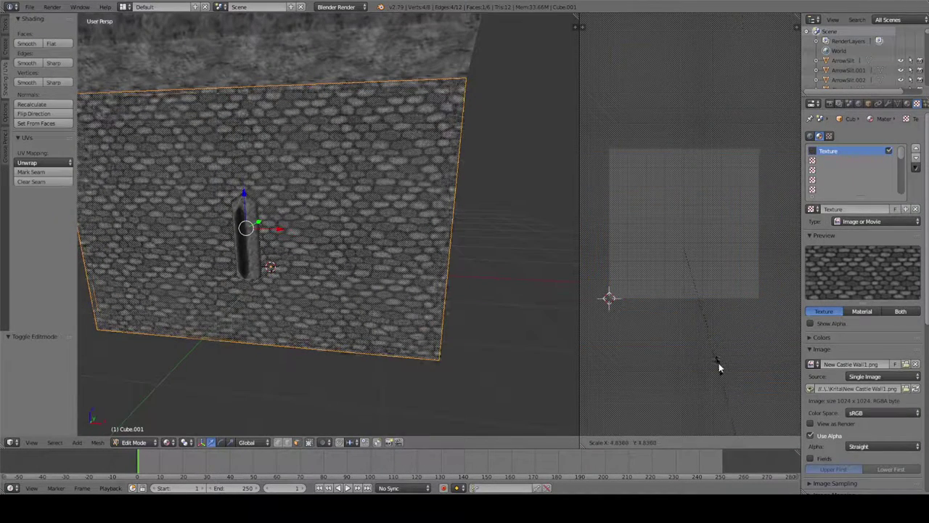
click(691, 297)
key(Tab)
Step: Duplicate the wall block and slide the copy along X beside the original
middle_drag(464, 266, 408, 296)
key(shift+d)
right_click(405, 279)
key(g)
key(x)
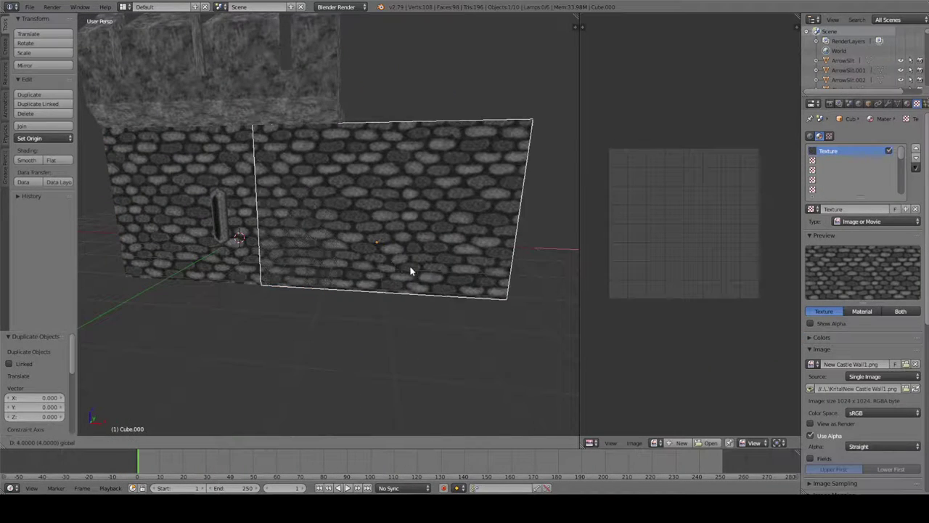
click(466, 271)
key(a)
scroll(400, 313, up, 5)
scroll(315, 271, up, 2)
middle_drag(305, 234, 288, 216)
scroll(290, 193, up, 2)
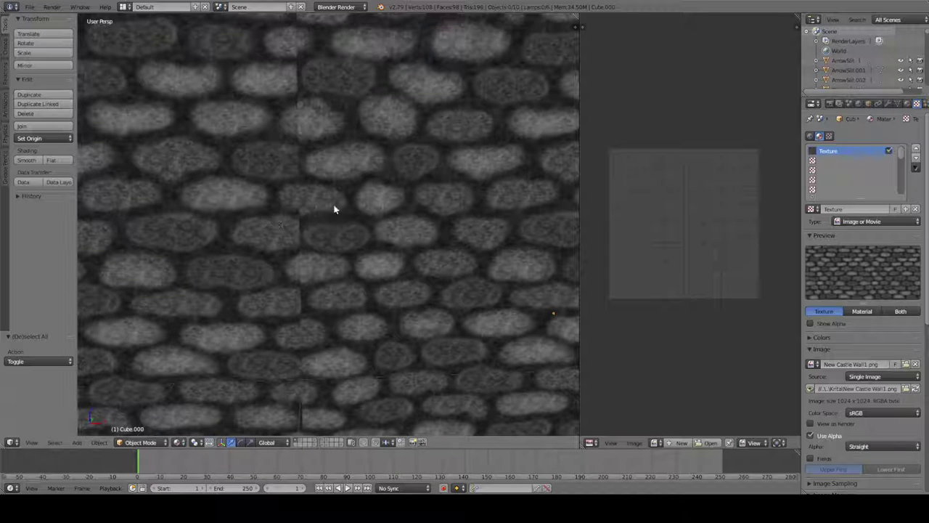
scroll(354, 188, down, 5)
middle_drag(353, 188, 322, 233)
Step: Reload the saved castle wall scene and place a wall block copy 5 units along X
click(29, 6)
mouse_move(50, 40)
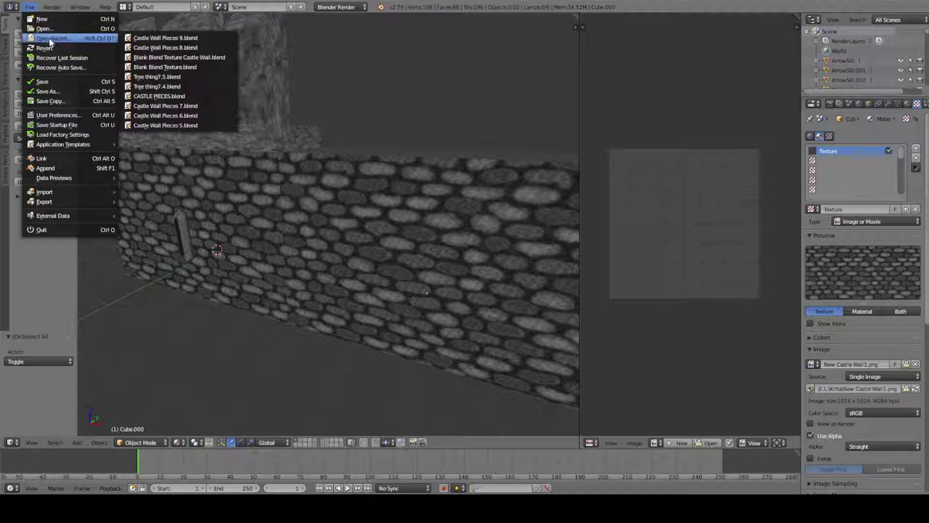
click(161, 38)
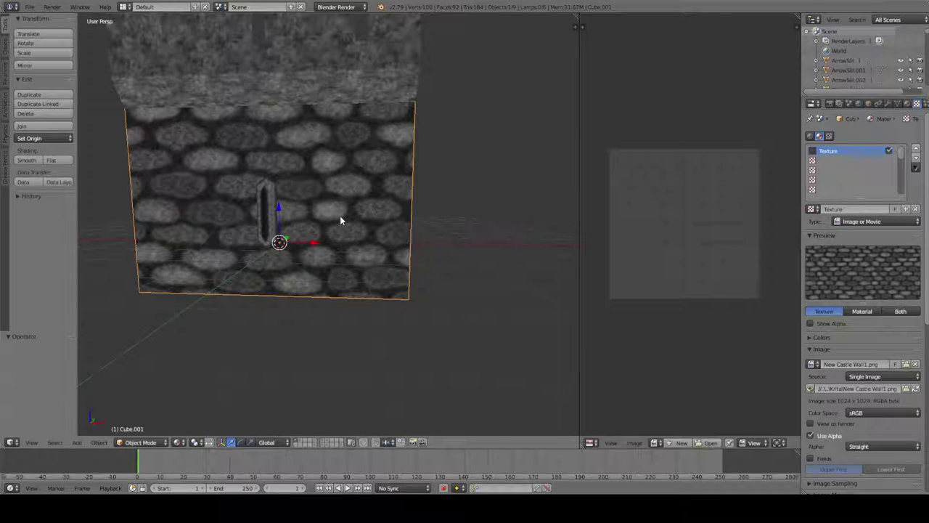
key(shift+d)
key(x)
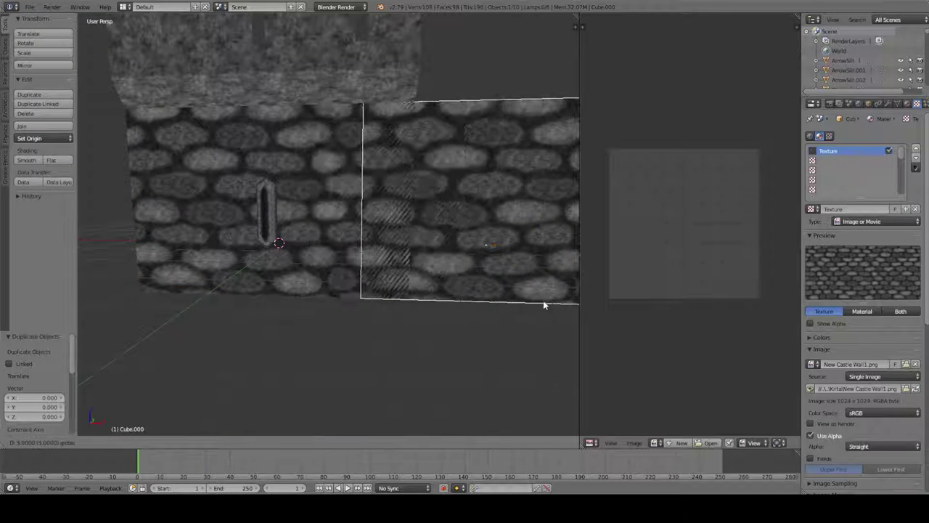
click(551, 307)
key(a)
middle_drag(487, 334, 331, 283)
scroll(388, 338, down, 3)
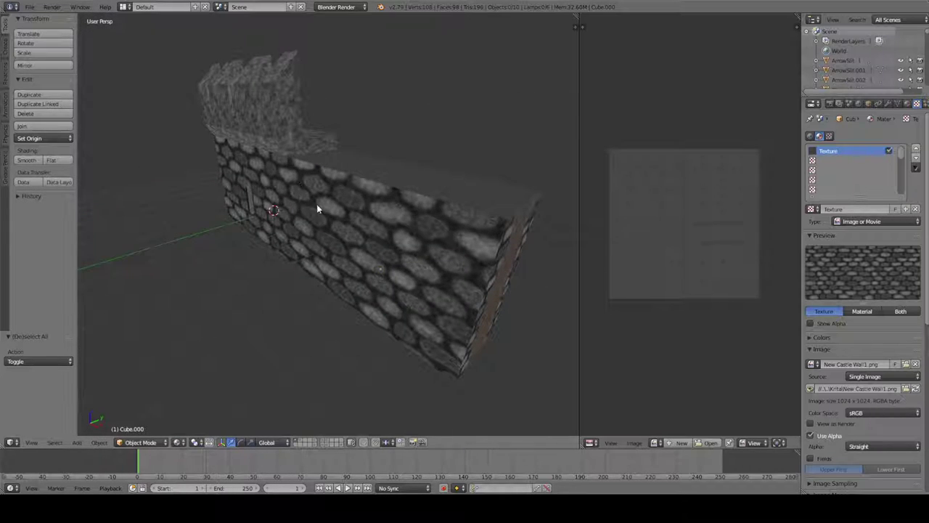
middle_drag(312, 215, 352, 226)
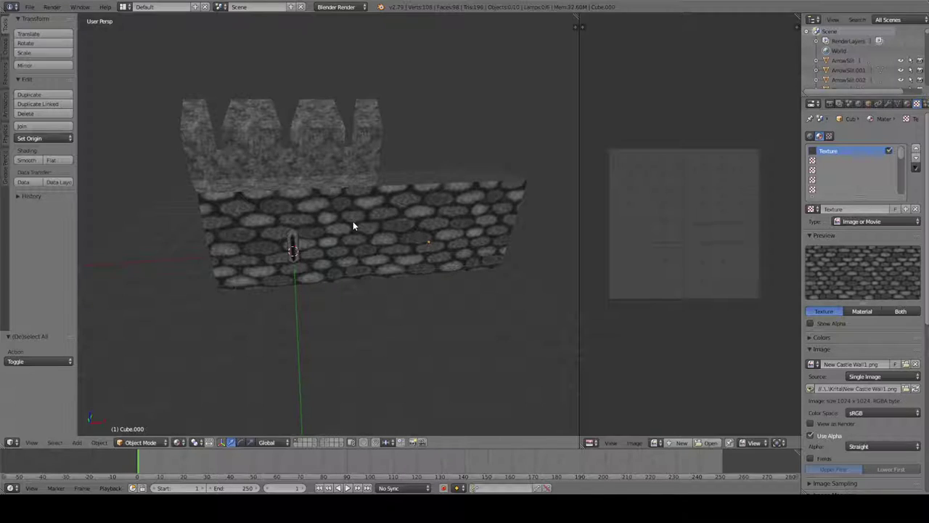
Step: Select the crenelation piece, Cube.002, and switch it to Texture Paint mode
right_click(298, 129)
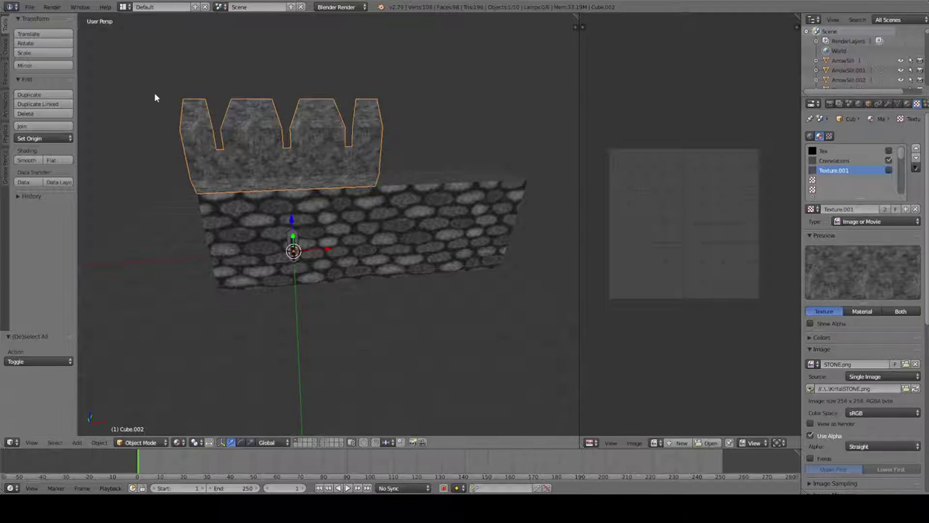
scroll(313, 169, up, 10)
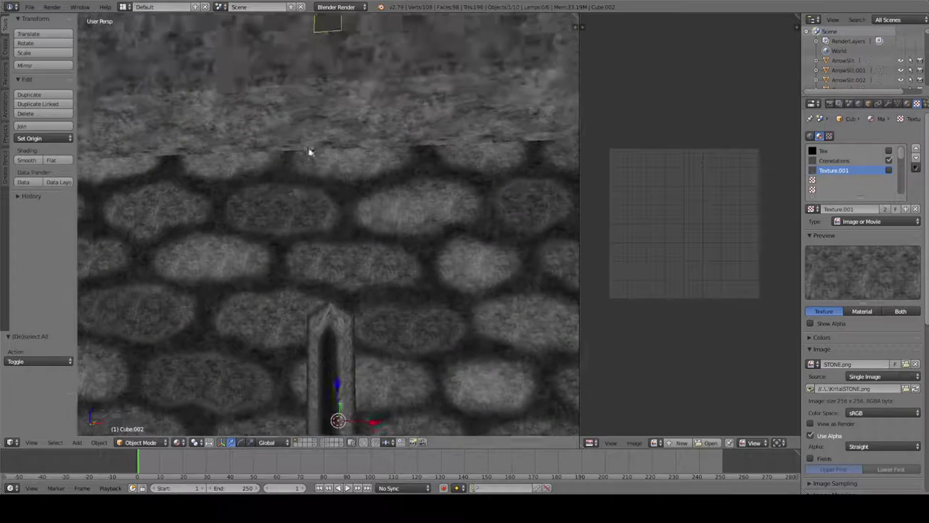
scroll(321, 190, down, 6)
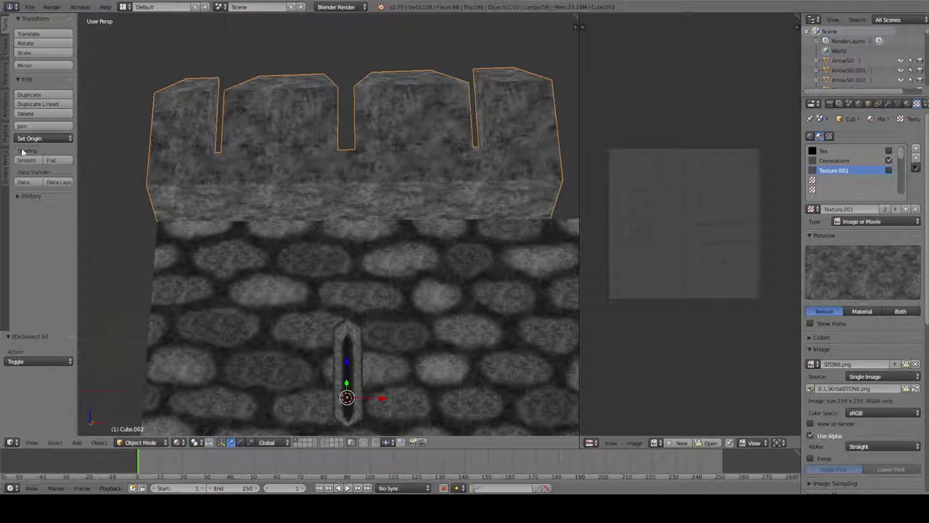
click(140, 442)
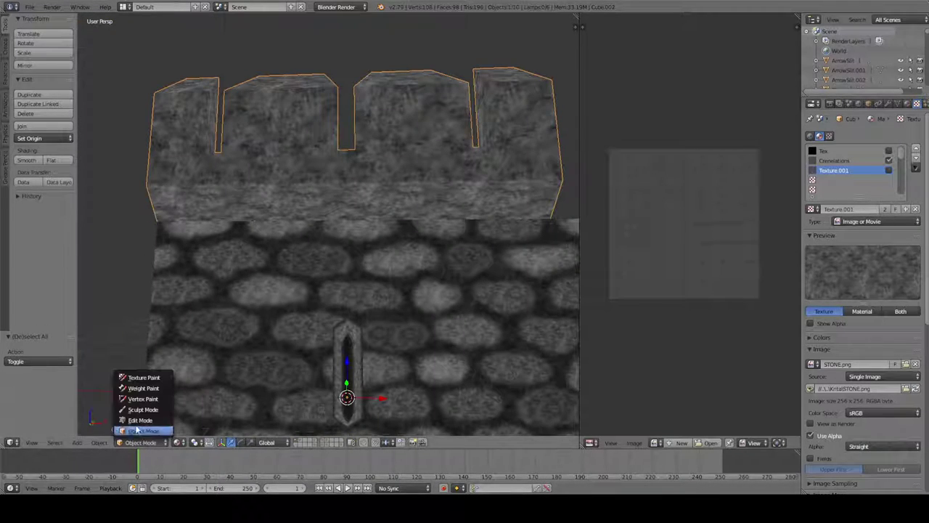
click(143, 376)
middle_drag(204, 240, 226, 207)
drag(226, 206, 250, 197)
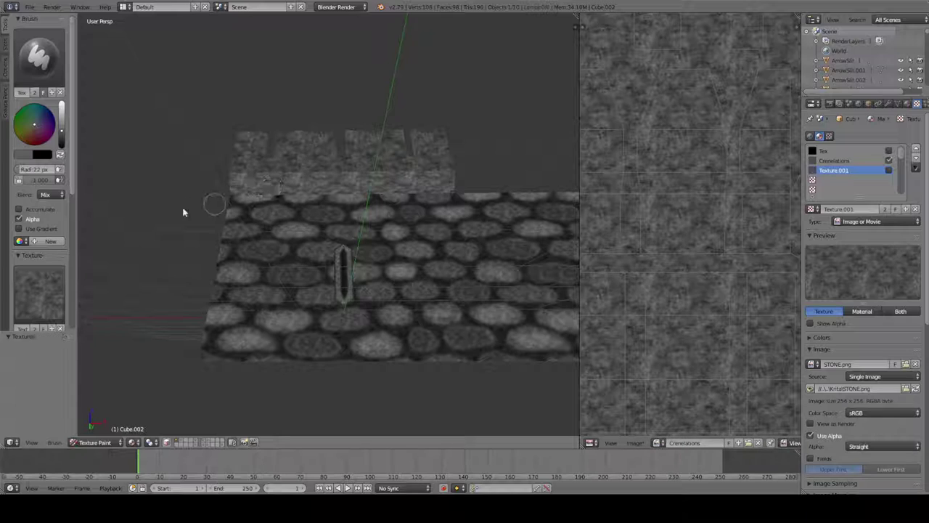
Step: Set the brush Stroke Method to Airbrush
scroll(27, 268, down, 2)
scroll(26, 268, down, 5)
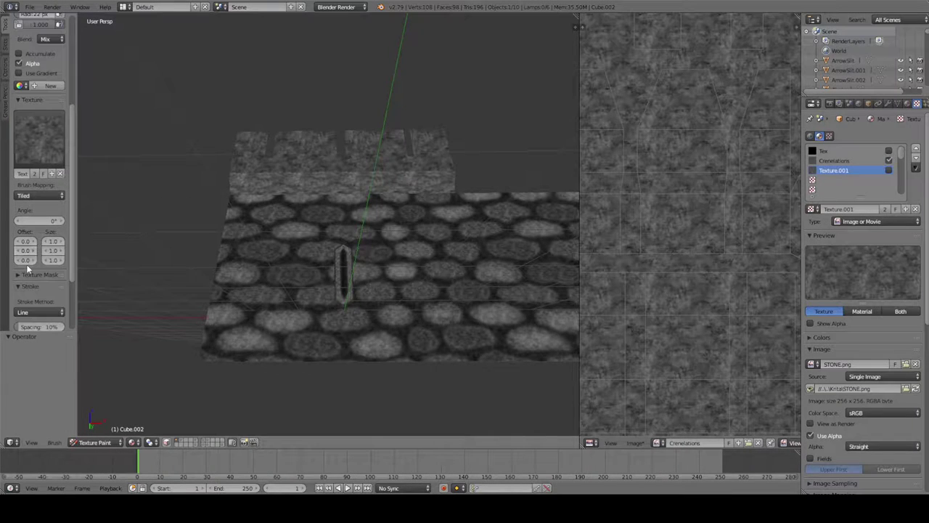
click(33, 273)
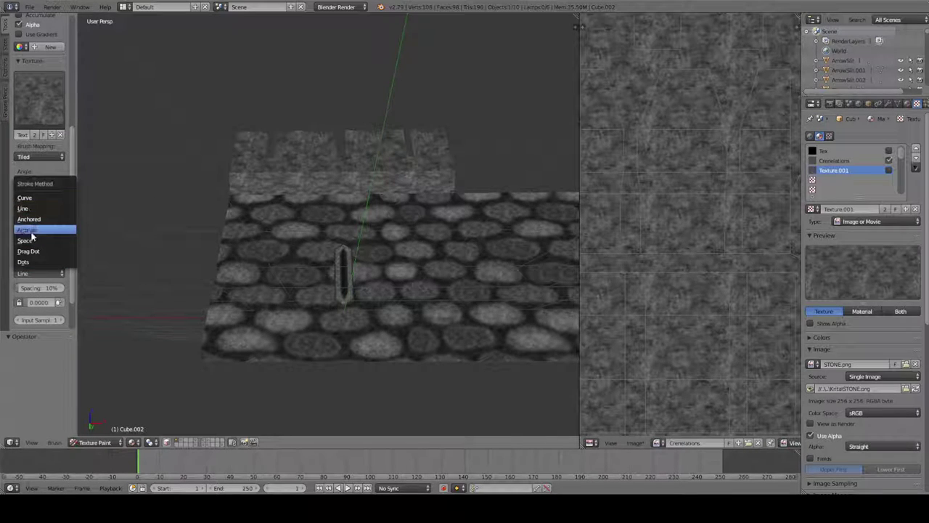
click(29, 230)
scroll(43, 228, up, 5)
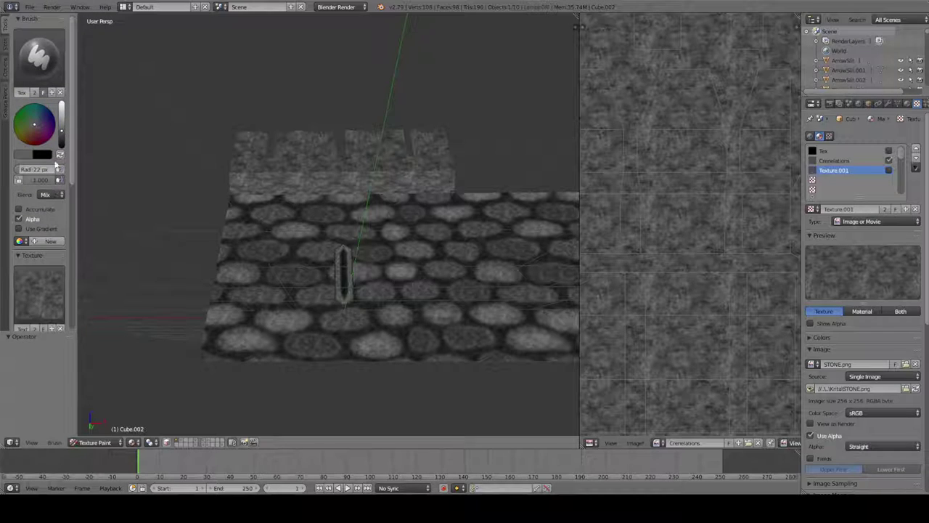
Step: Airbrush dark shadows and an arch under a crenel gap, plus strokes on the inner wall base
mouse_move(244, 193)
mouse_down()
mouse_move(266, 194)
mouse_move(256, 192)
mouse_move(407, 193)
mouse_up()
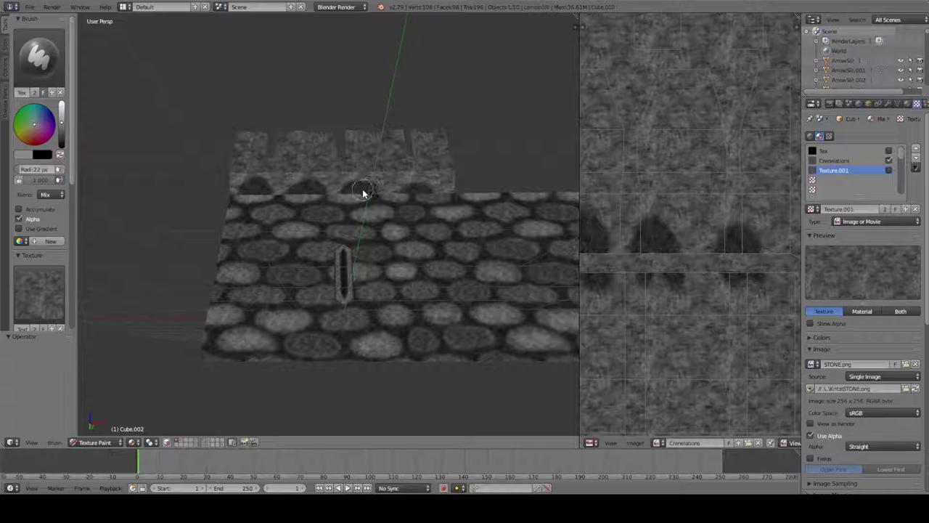
middle_drag(359, 190, 397, 170)
middle_drag(306, 128, 331, 182)
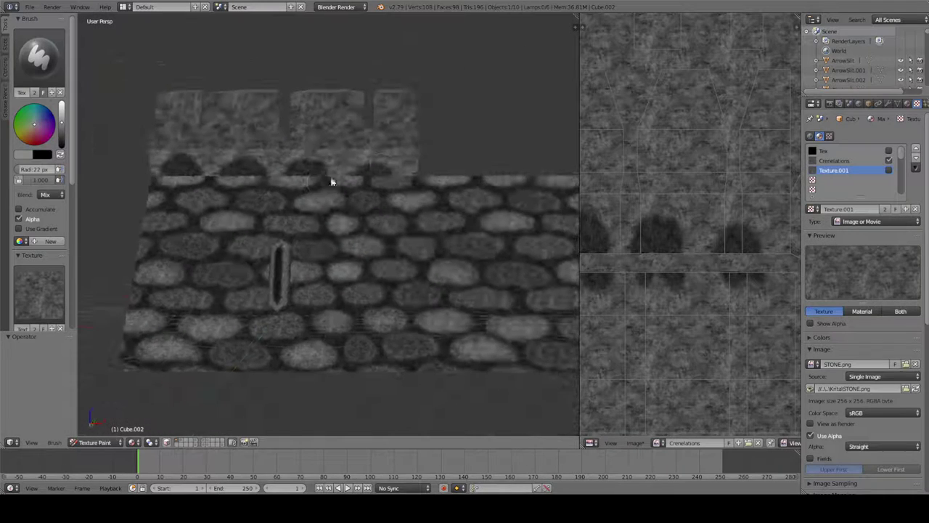
click(375, 169)
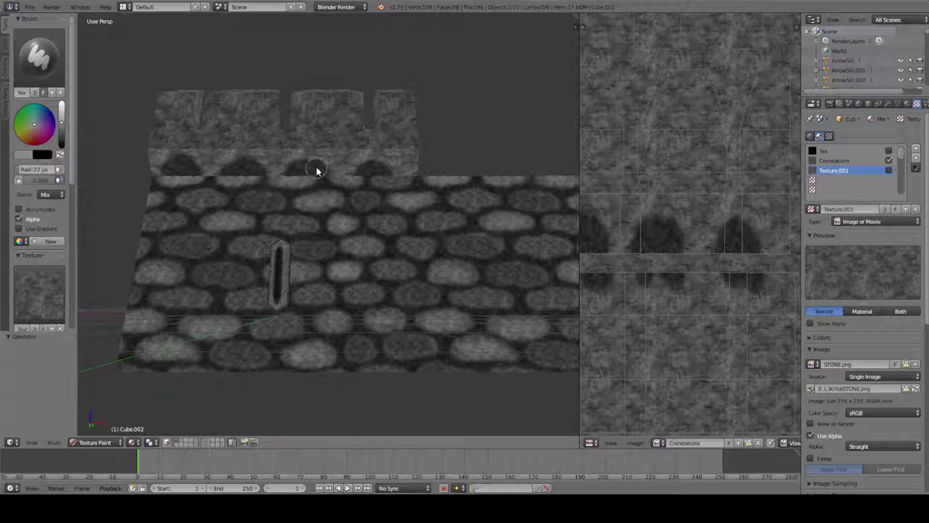
mouse_move(243, 175)
middle_down()
mouse_move(274, 182)
mouse_move(201, 222)
mouse_move(270, 197)
mouse_move(249, 215)
mouse_move(185, 218)
mouse_move(279, 185)
mouse_move(265, 183)
middle_up()
scroll(269, 182, up, 5)
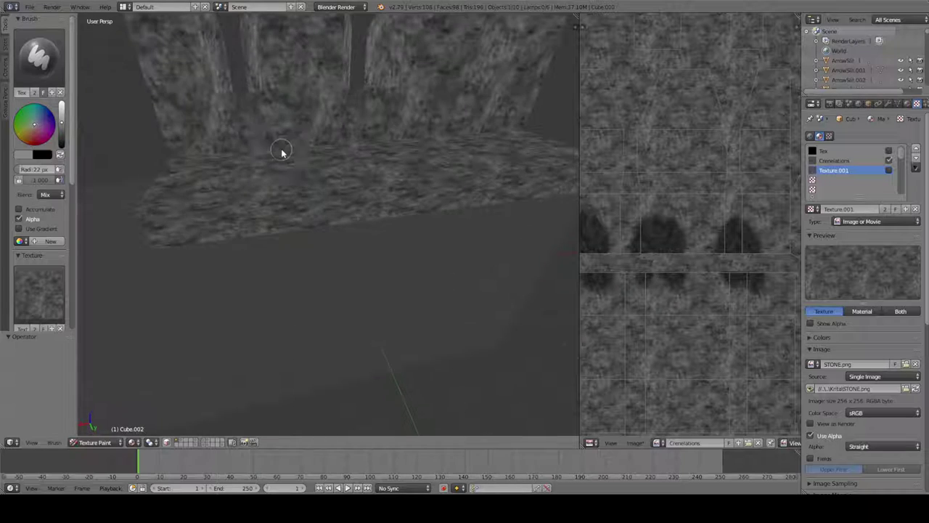
mouse_move(243, 202)
mouse_down()
mouse_move(217, 203)
mouse_move(242, 206)
mouse_up()
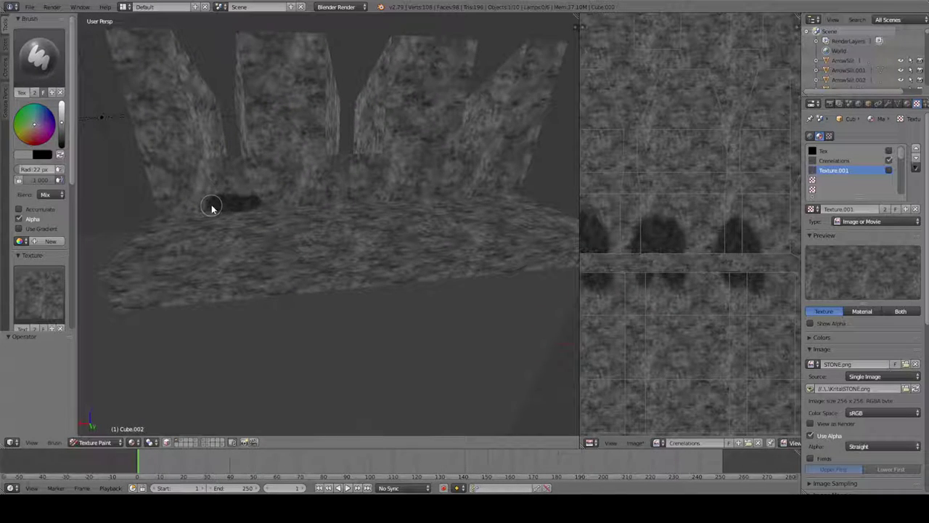
Step: Enlarge and darken the right, middle and left shadow blobs beneath the merlons
mouse_move(448, 184)
middle_down()
mouse_move(432, 199)
mouse_move(448, 201)
middle_up()
drag(426, 206, 450, 199)
drag(383, 208, 176, 207)
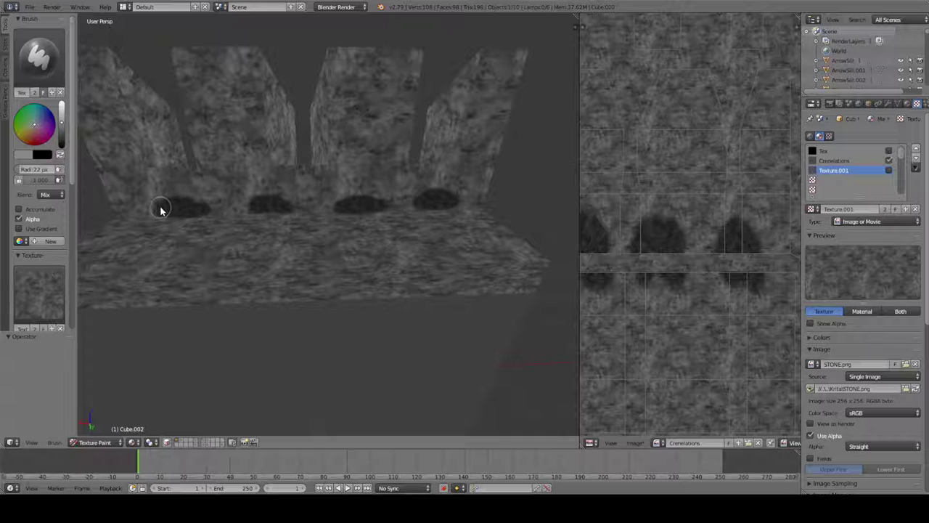
click(157, 212)
mouse_move(283, 212)
mouse_down()
mouse_move(291, 208)
mouse_move(273, 207)
mouse_up()
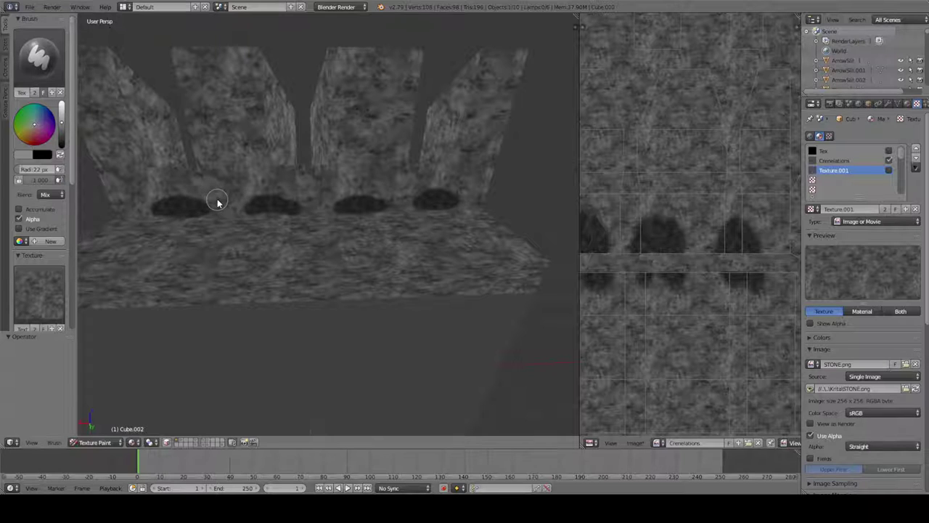
Step: Orbit around the castle wall to inspect the painted shadows from several angles
middle_drag(218, 201, 199, 234)
mouse_move(314, 206)
middle_down()
mouse_move(373, 193)
mouse_move(321, 232)
mouse_move(325, 205)
middle_up()
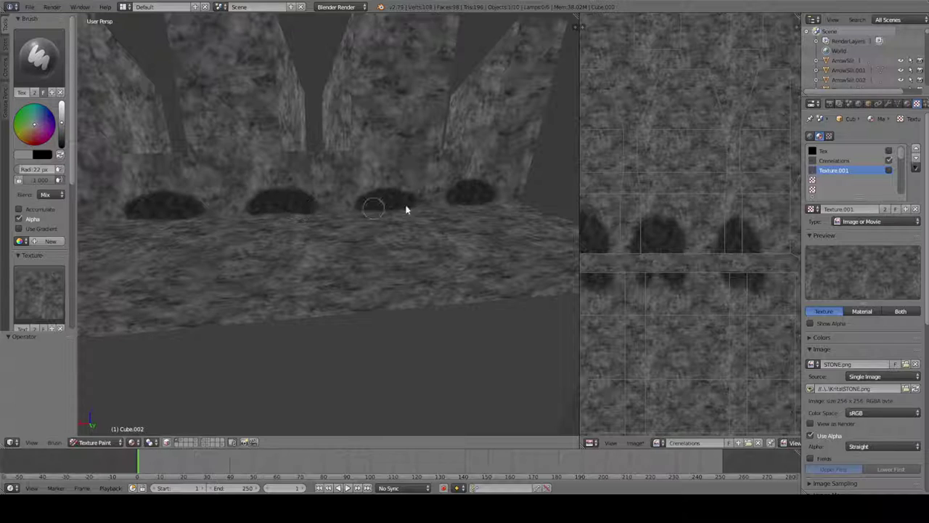
middle_drag(425, 209, 361, 220)
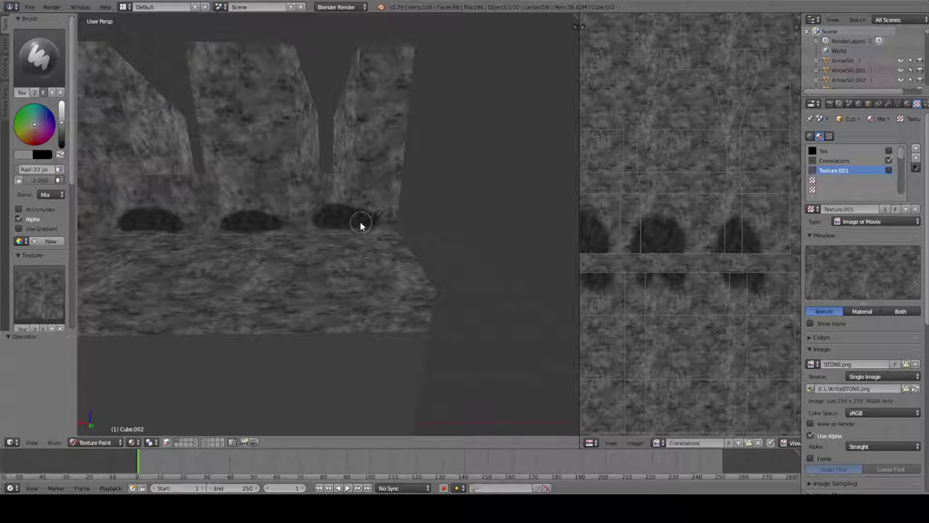
mouse_move(334, 252)
middle_down()
mouse_move(301, 262)
mouse_move(328, 239)
middle_up()
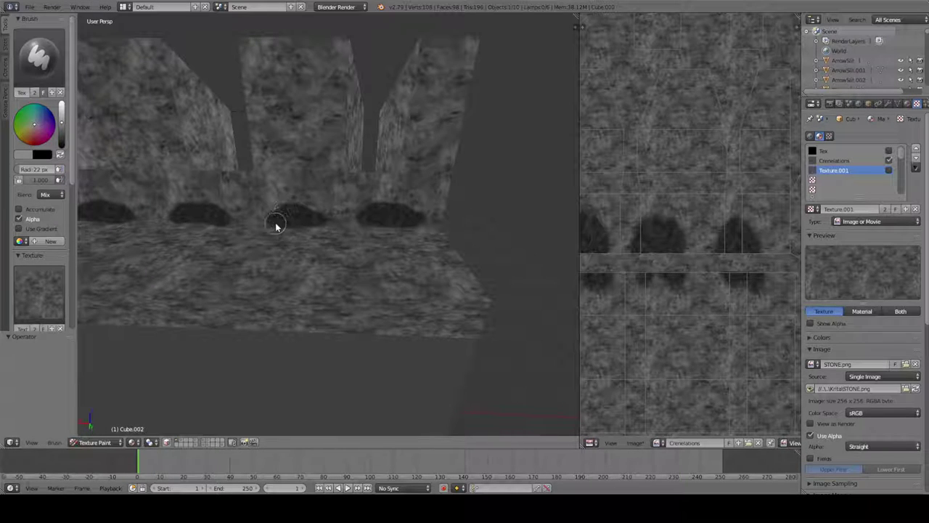
middle_drag(276, 226, 378, 174)
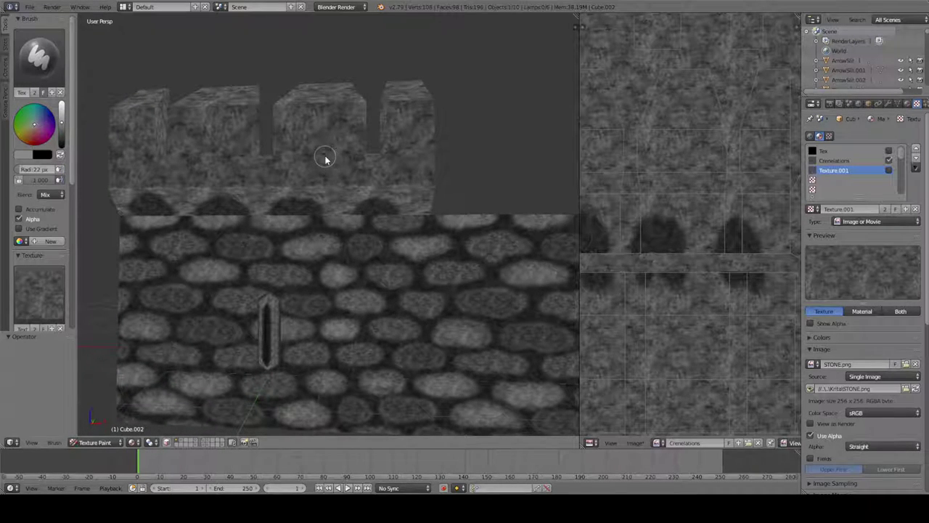
middle_drag(324, 159, 341, 187)
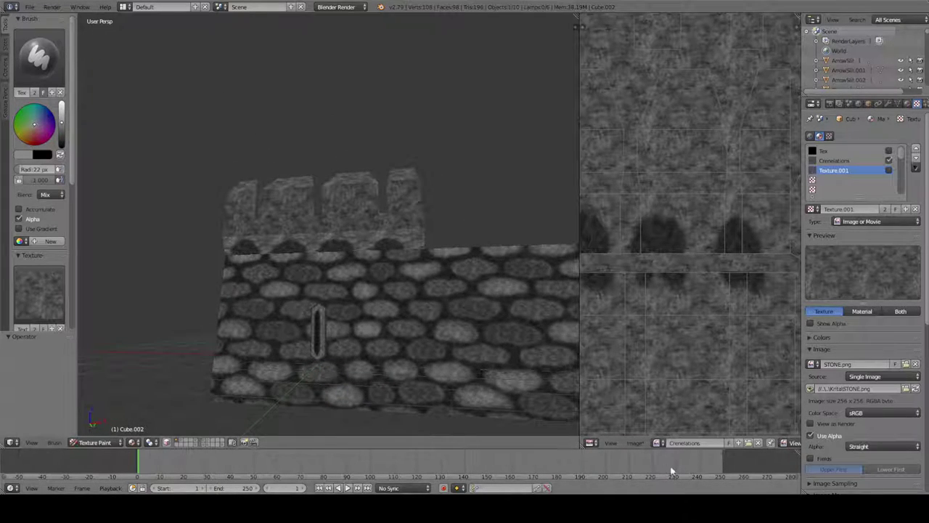
Step: Widen the image editor beside the 3D view and switch its mode to Paint for the Crenelations texture
scroll(735, 306, down, 2)
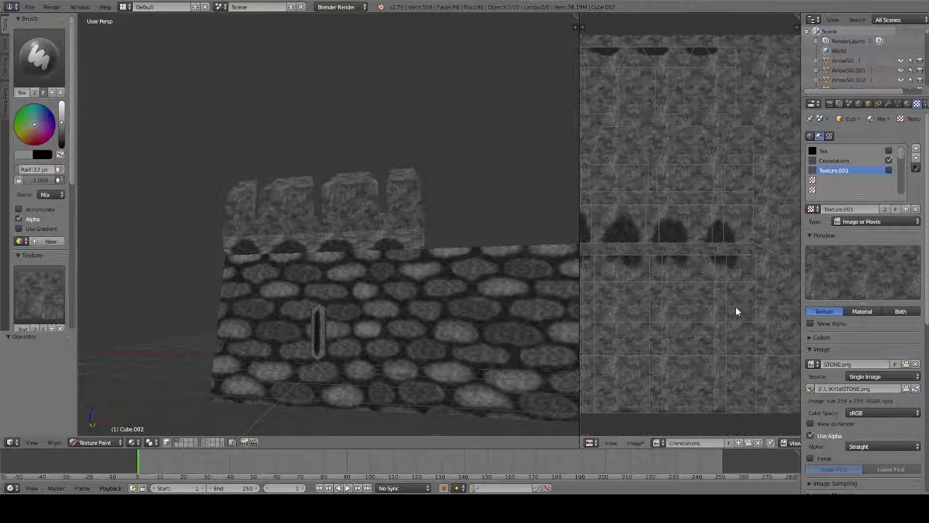
drag(579, 269, 491, 285)
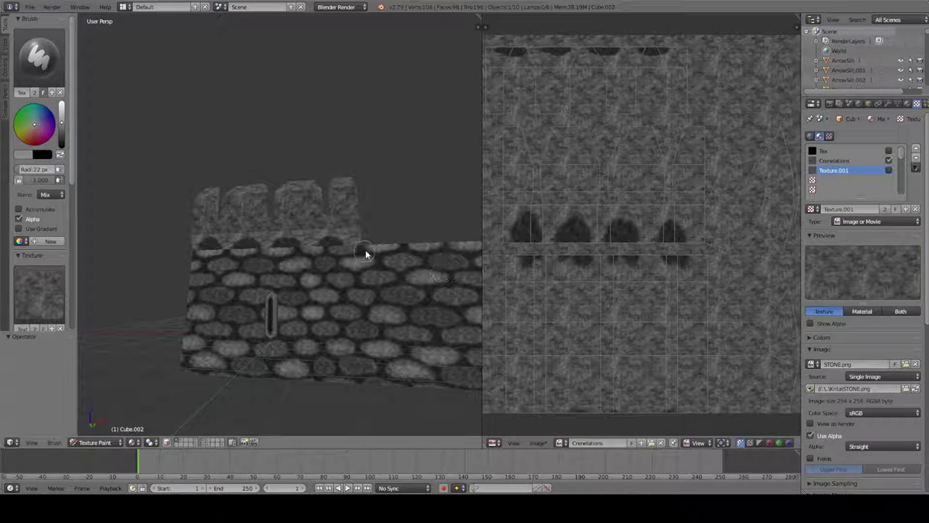
shift+middle_drag(366, 250, 351, 235)
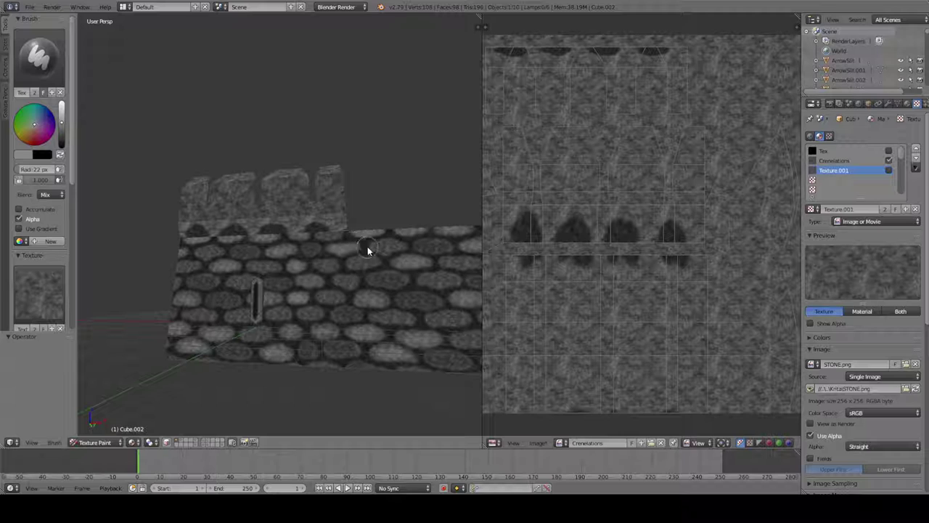
click(697, 442)
click(696, 419)
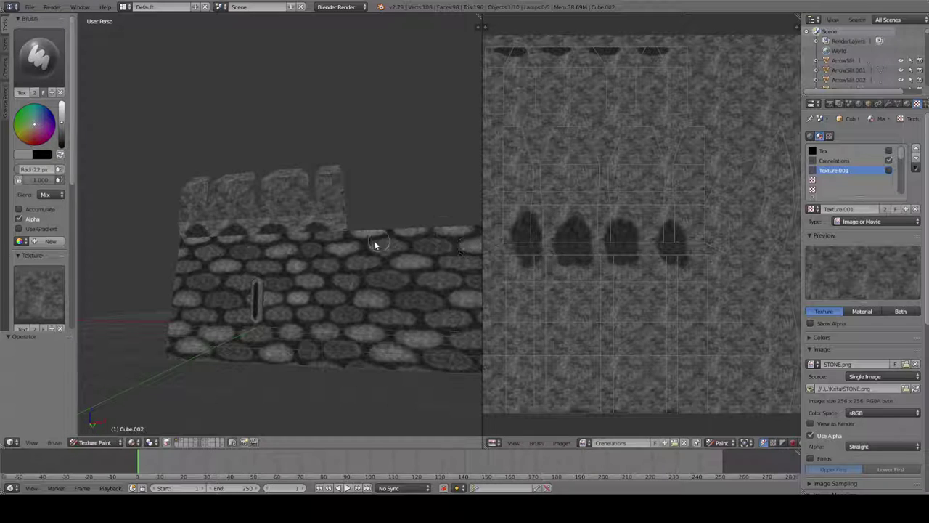
middle_drag(371, 241, 310, 204)
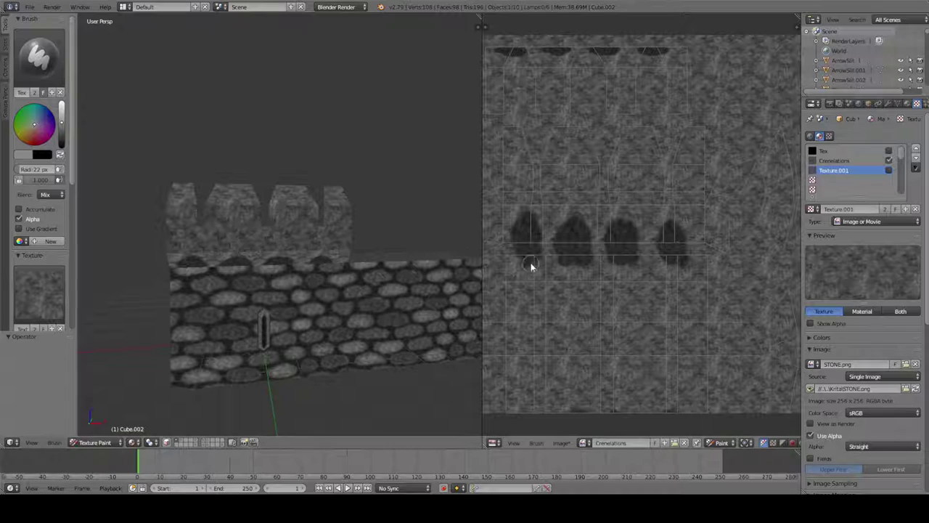
Step: Save the painted texture over Crenelations.png using Image > Save As Image
click(564, 444)
click(581, 369)
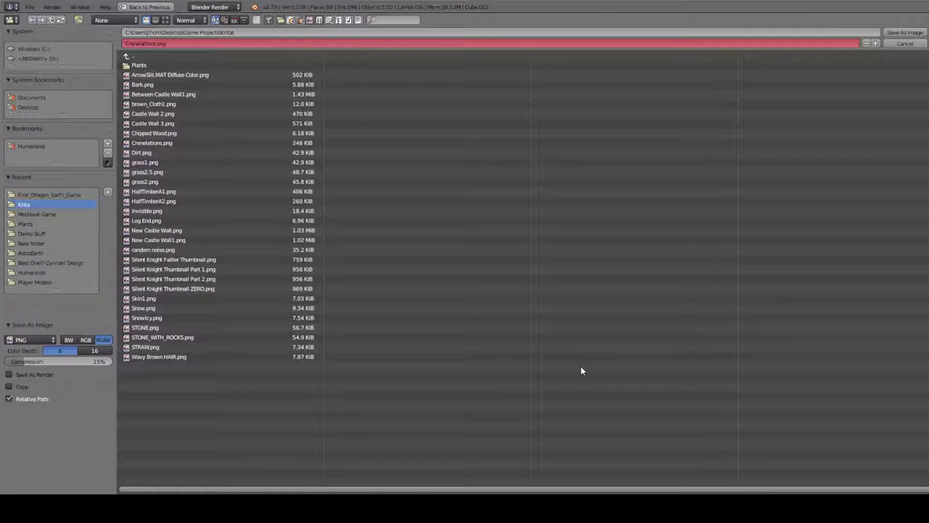
key(Return)
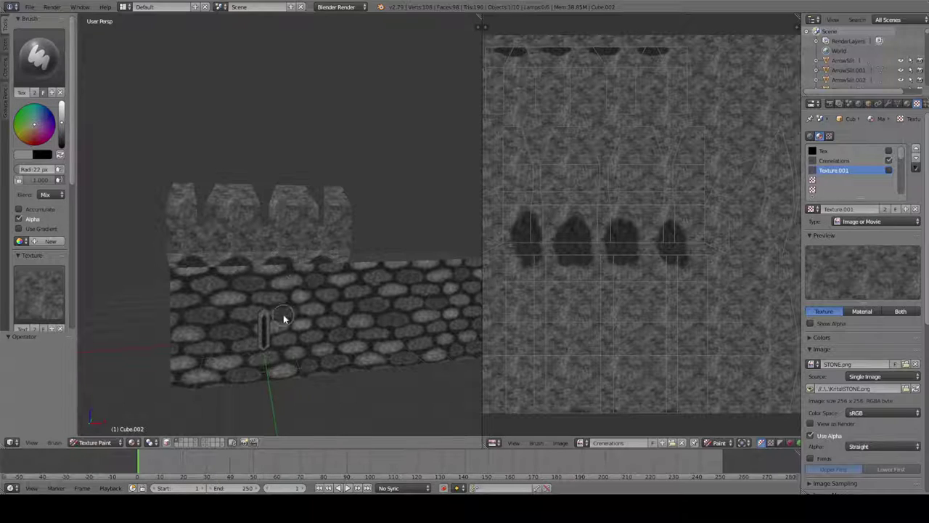
Step: Scale ArrowSlit.002 up to 1.399 times its size
right_click(262, 326)
key(s)
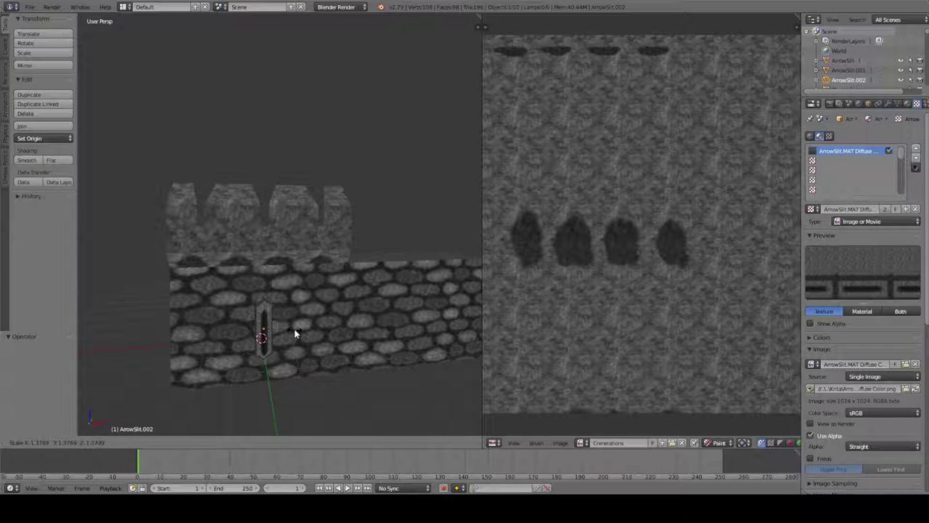
click(294, 332)
middle_drag(317, 338, 330, 363)
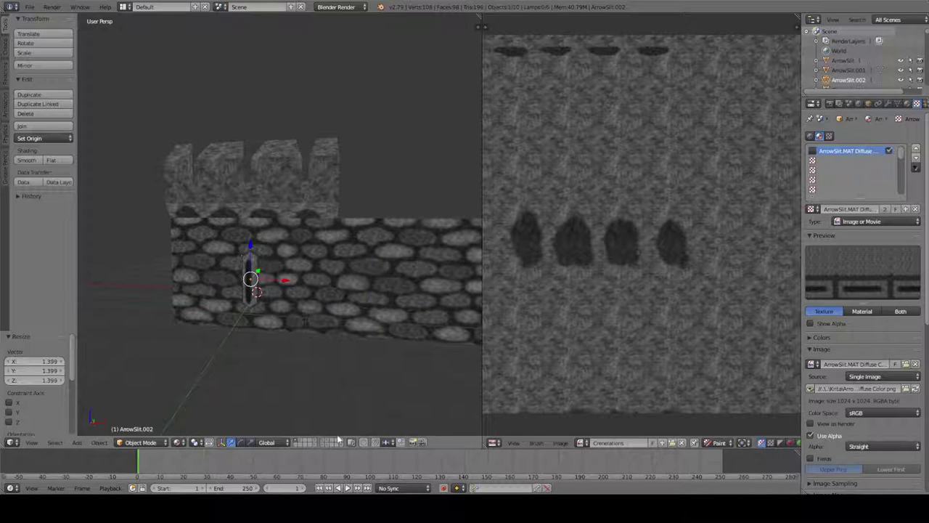
Step: Show the octagonal tower layer and extra layers to inspect them, then hide the extras again
click(324, 443)
scroll(345, 316, up, 3)
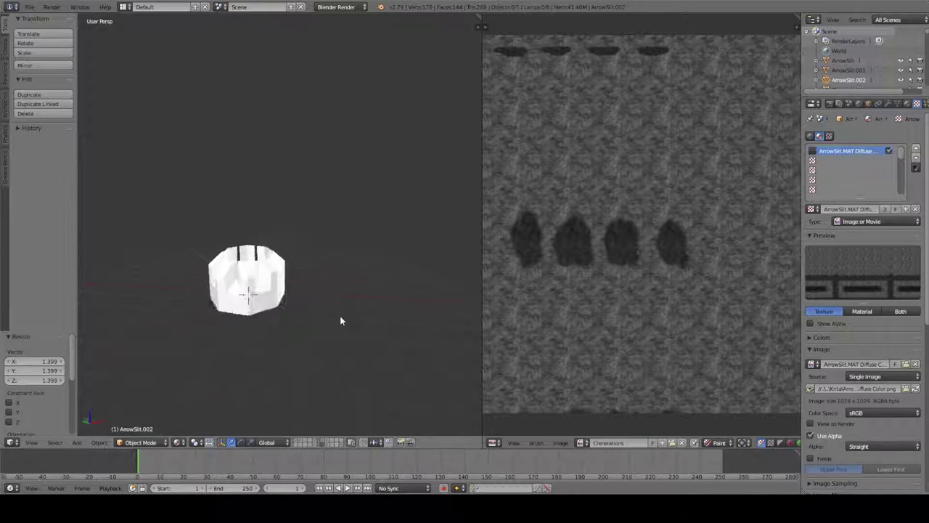
middle_drag(347, 295, 355, 320)
shift+click(339, 442)
scroll(259, 286, down, 4)
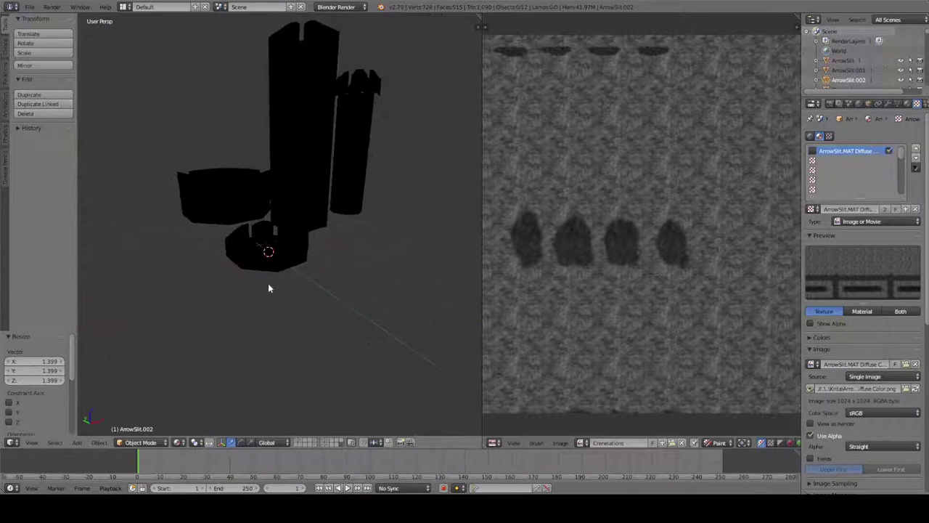
middle_drag(268, 283, 237, 418)
click(324, 442)
key(Home)
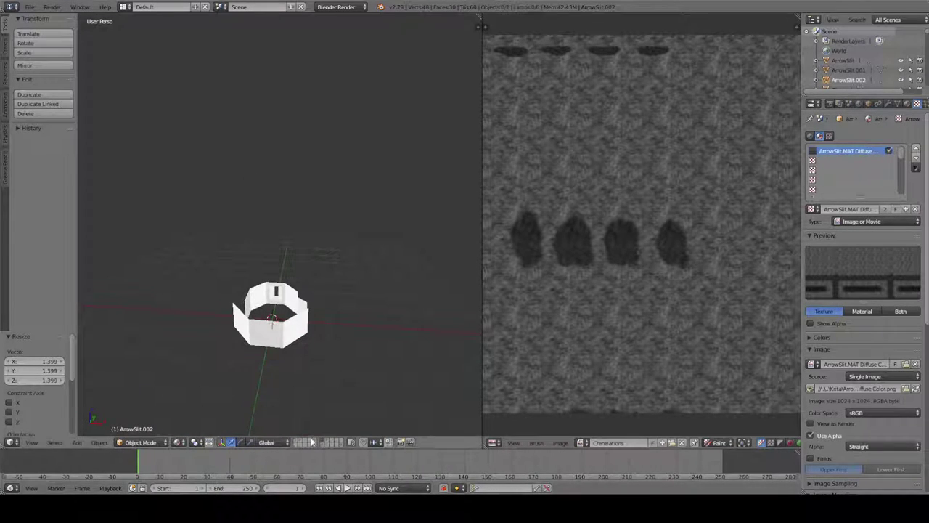
Step: Return to the crenellated wall layer and view the enlarged arrow slit from the side
click(297, 441)
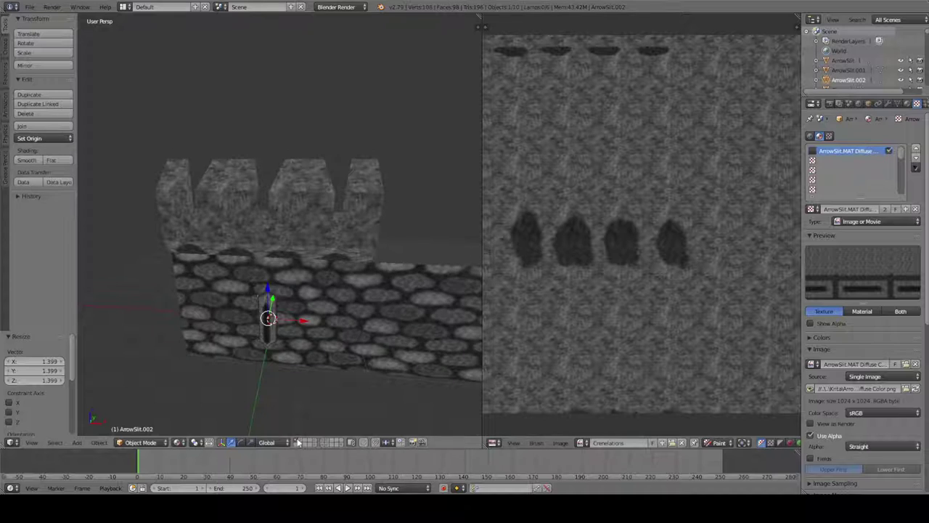
middle_drag(305, 327, 282, 263)
scroll(317, 230, up, 3)
scroll(318, 257, down, 2)
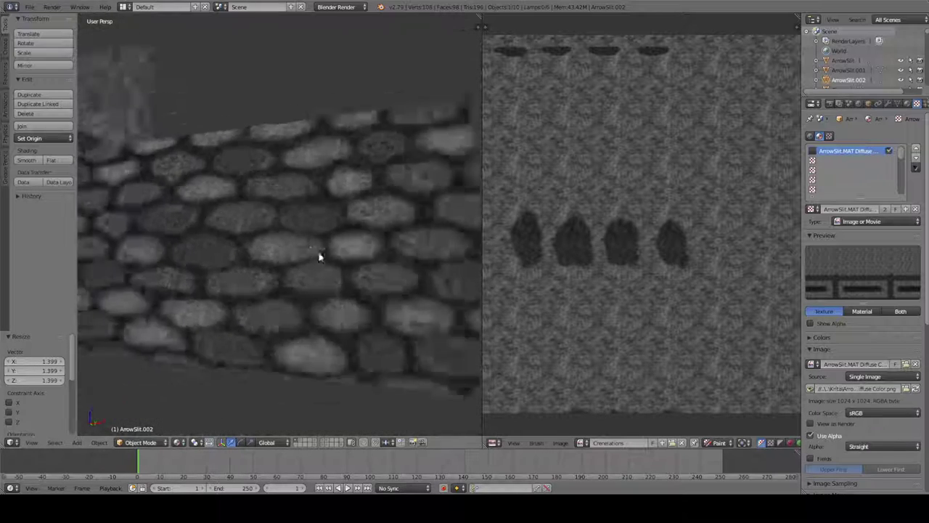
scroll(319, 256, down, 3)
middle_drag(353, 291, 314, 252)
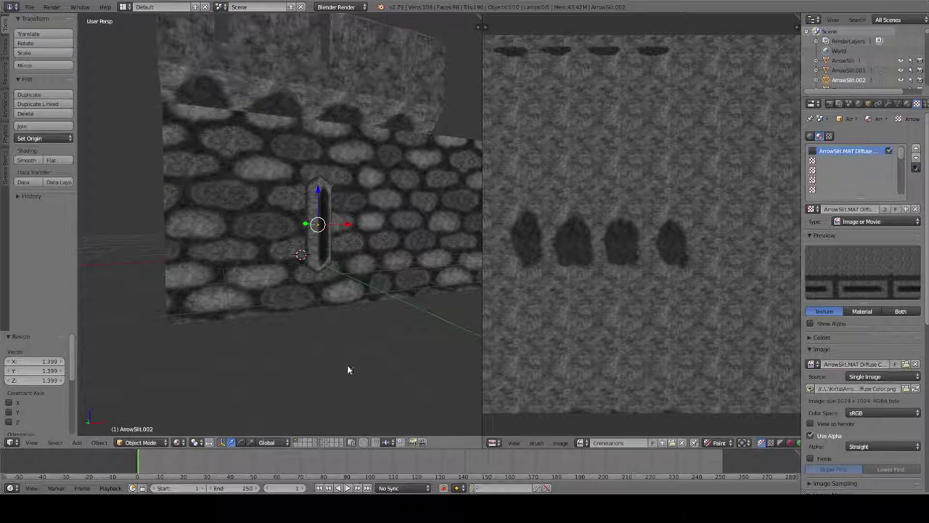